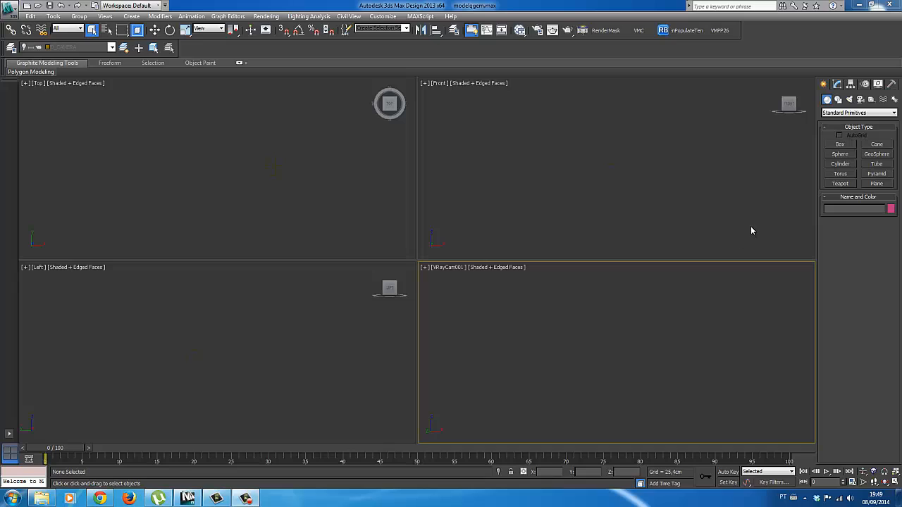
Open the Asset Browser utility with the Referencias folder's contents listed.
left_click(891, 85)
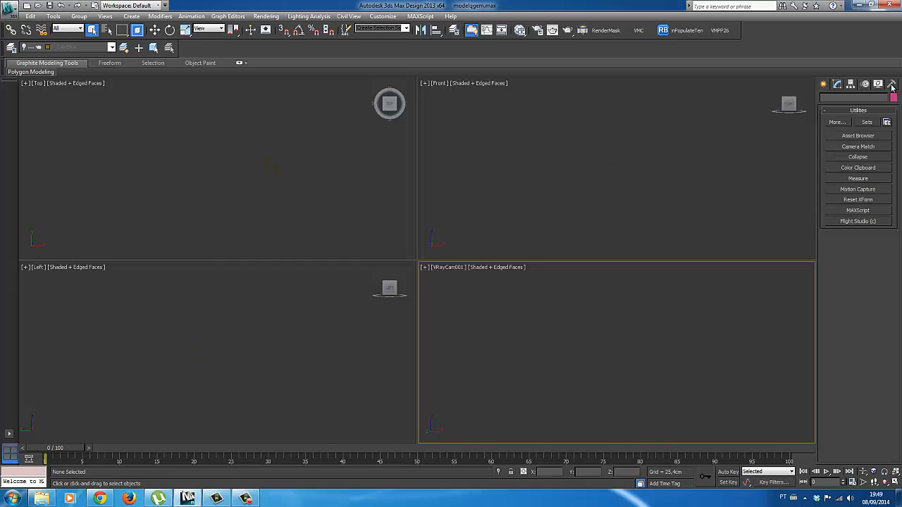
left_click(867, 136)
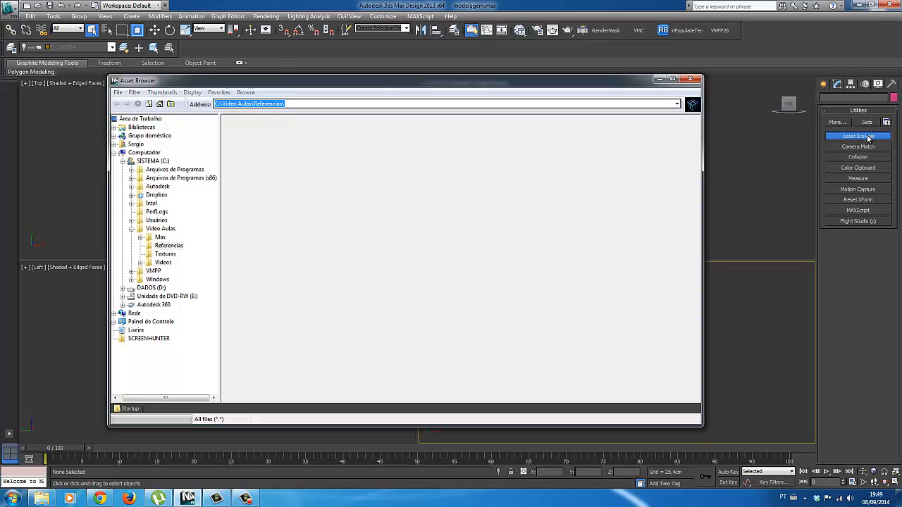
left_click(540, 280)
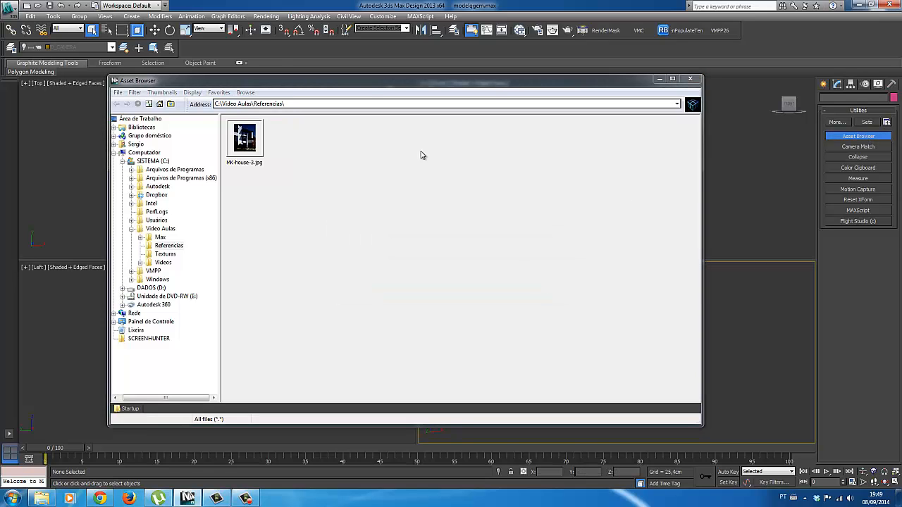
mouse_move(378, 87)
left_mouse_down()
mouse_move(441, 87)
mouse_move(393, 81)
left_mouse_up()
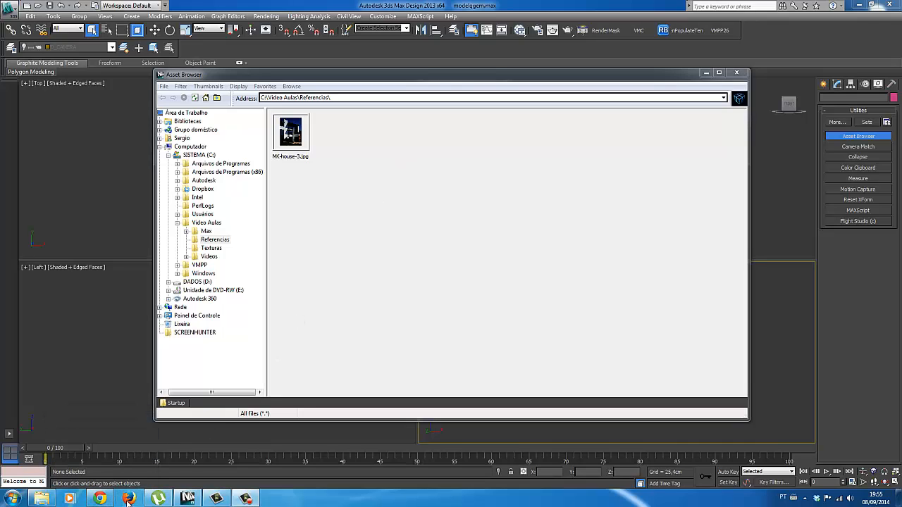
mouse_move(41, 500)
left_click_drag(339, 97, 261, 99)
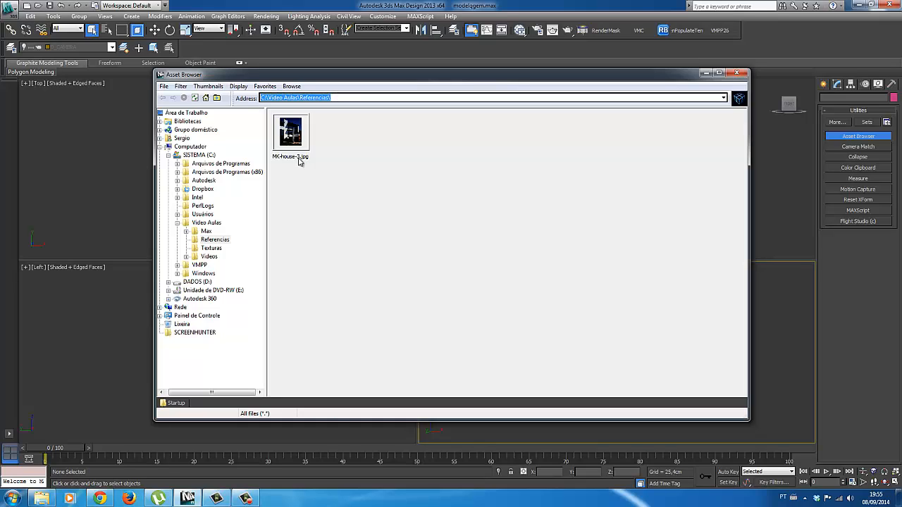
type("www.")
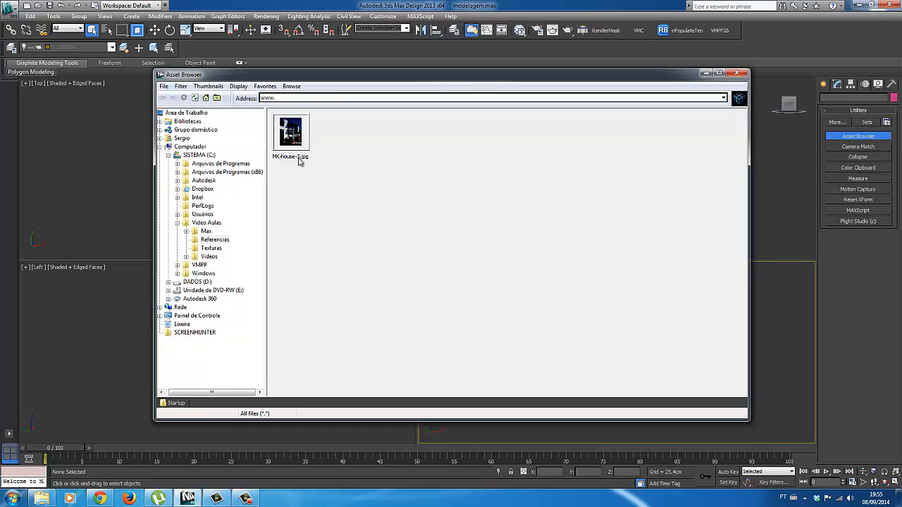
type("google.com")
key("Return")
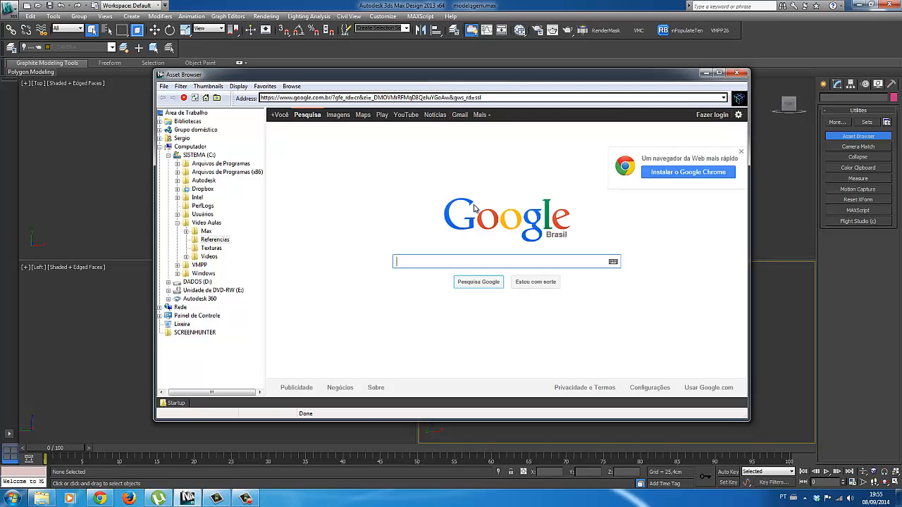
Search Google Images for "exterior façade" within the Asset Browser.
left_click(337, 115)
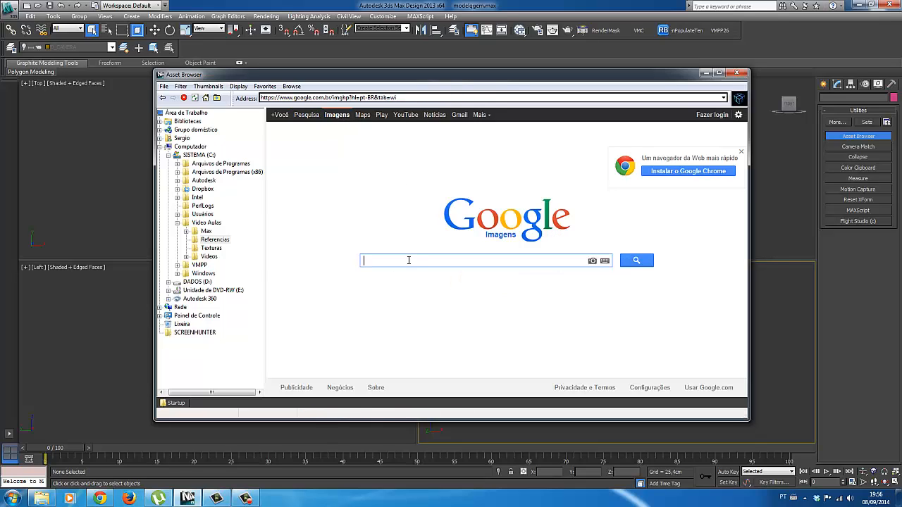
type("exteriro")
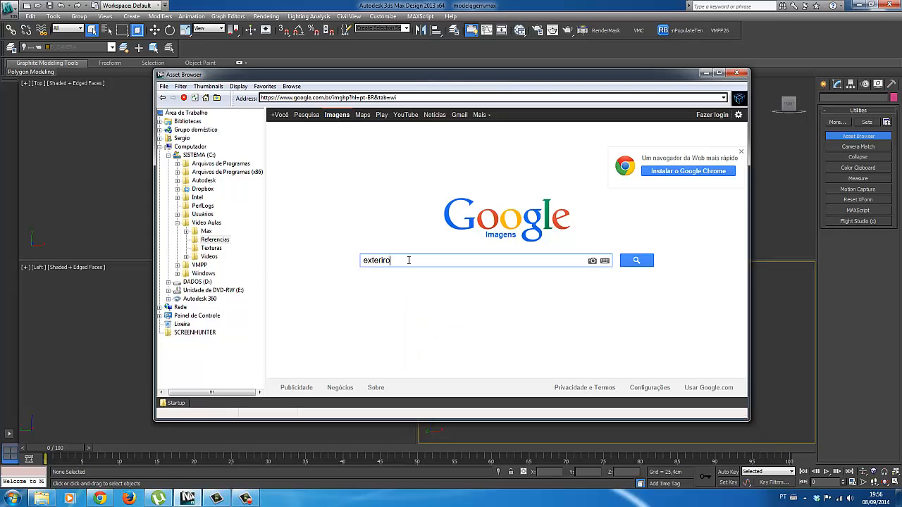
key("BackSpace")
type("or")
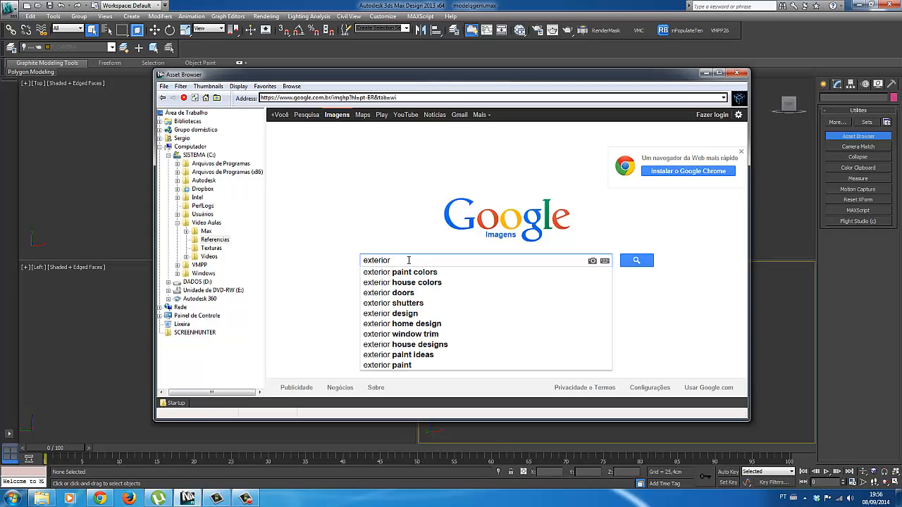
type(" façade")
key("Return")
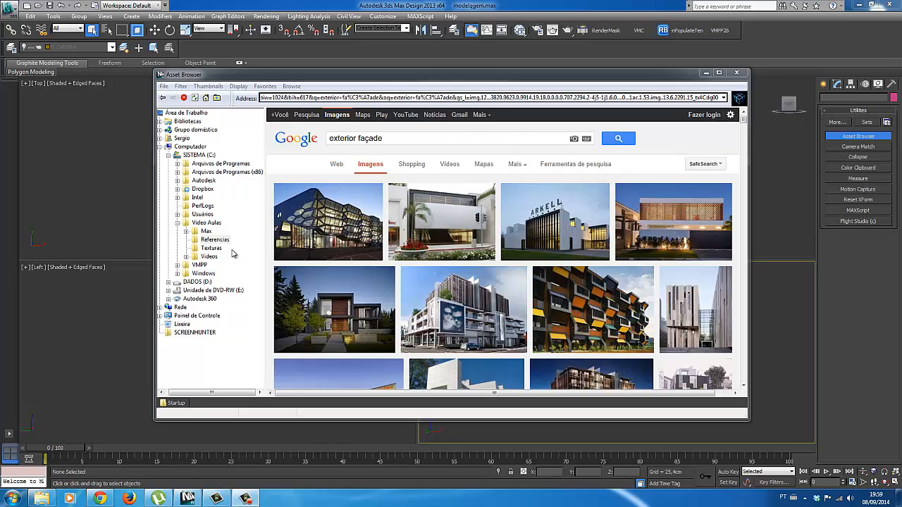
Display MK-house-3.jpg from the Referencias folder, close the Asset Browser, and place the image beside the camera viewport.
left_click(210, 258)
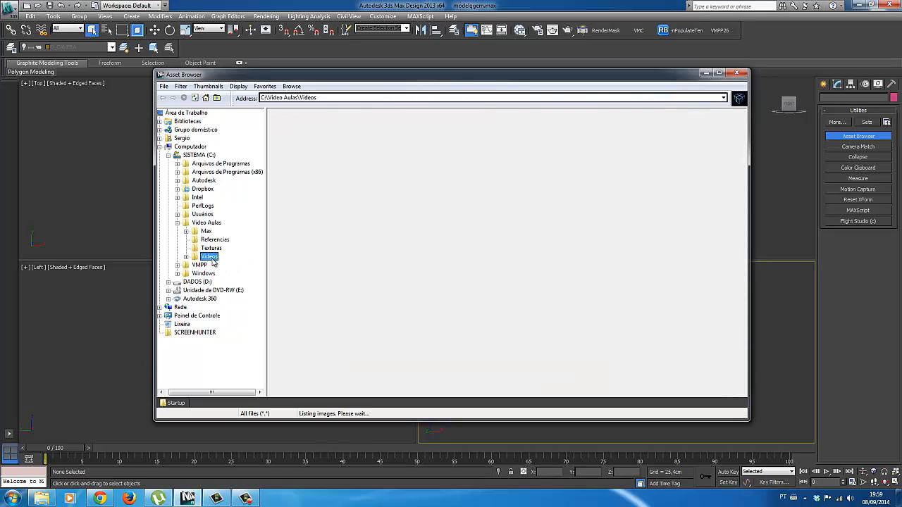
left_click(216, 240)
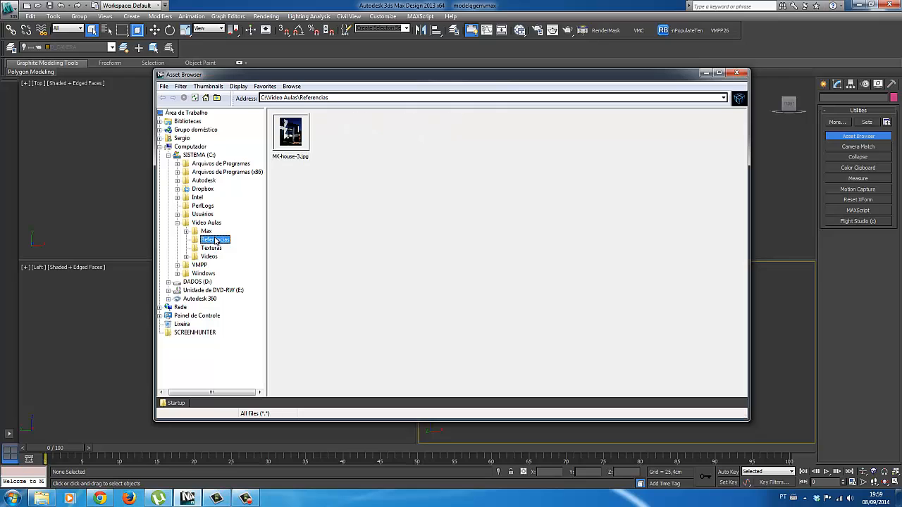
double_click(291, 133)
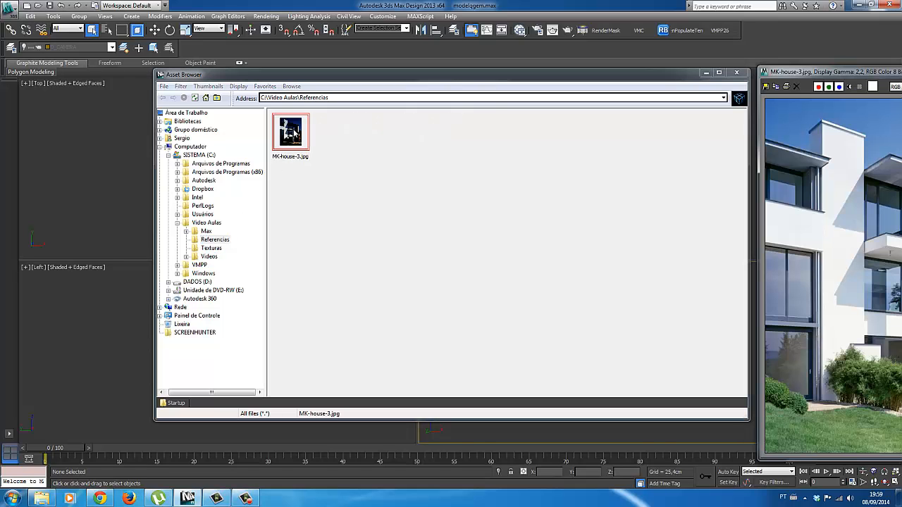
left_click(737, 73)
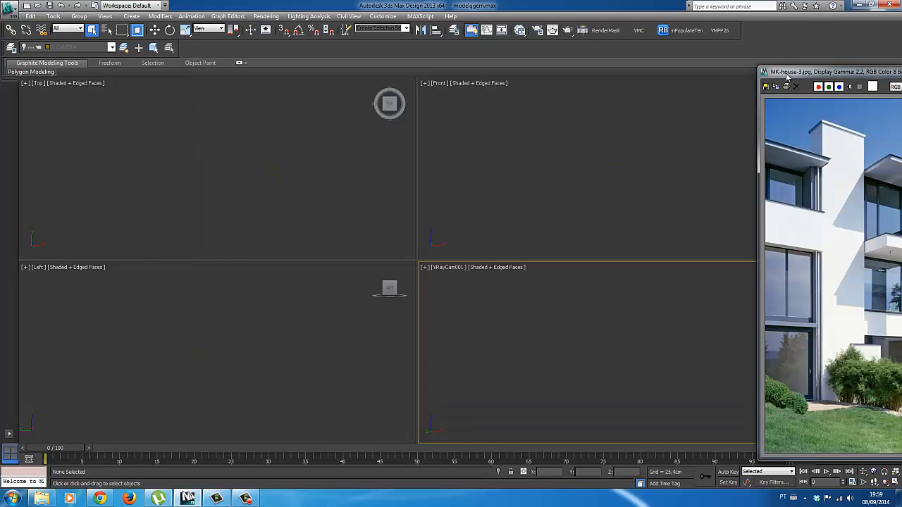
left_click_drag(790, 76, 497, 61)
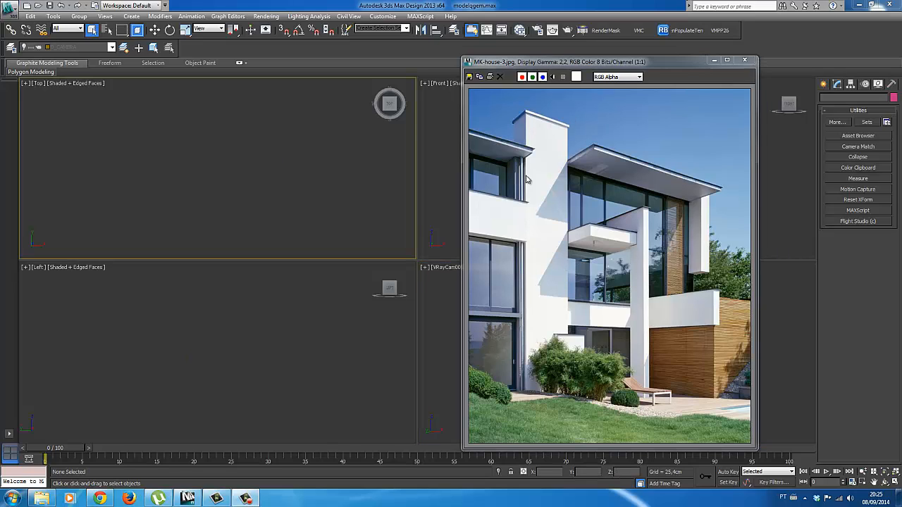
left_click_drag(571, 62, 227, 53)
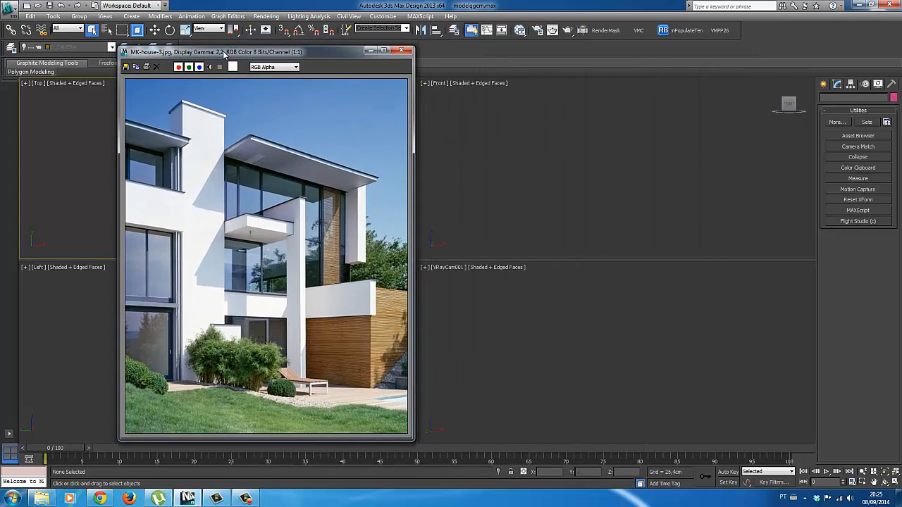
Unhide the WINDOWS, PLASTER, GLASS, GARDEN, FLOOR, 0_LIGHTS and 0_CAMERA layers, and activate the VRayCam001 viewport.
left_click(111, 48)
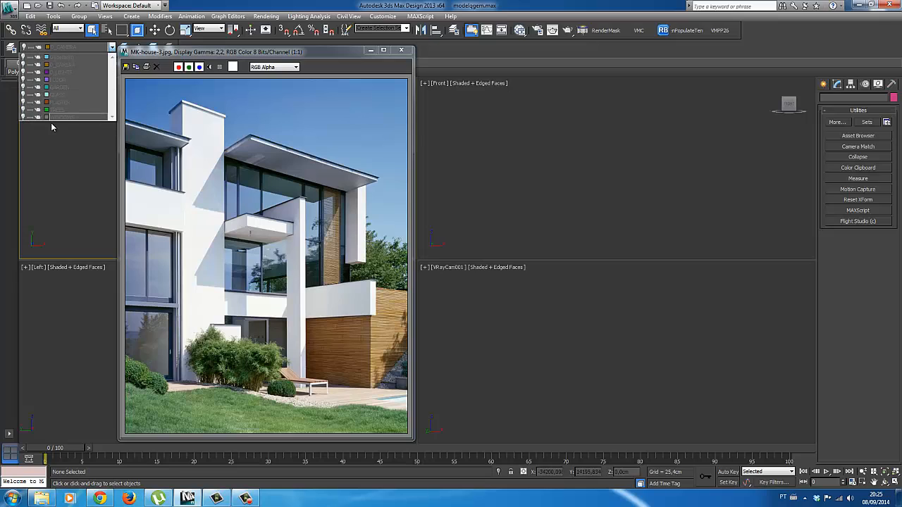
left_click(24, 95)
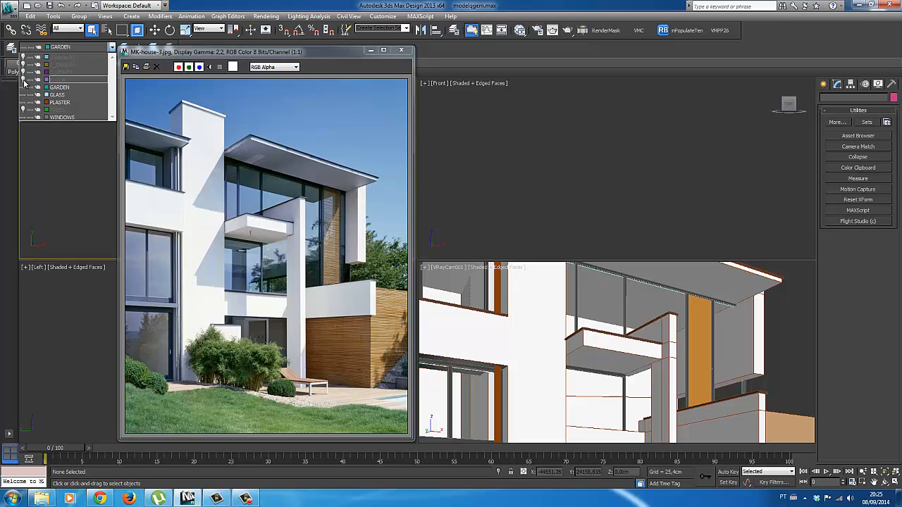
left_click(24, 79)
left_click(24, 73)
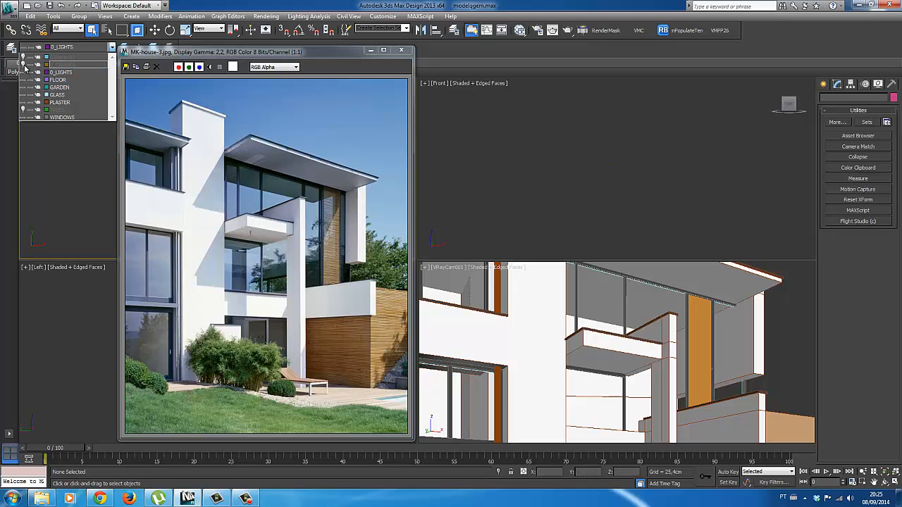
left_click(24, 64)
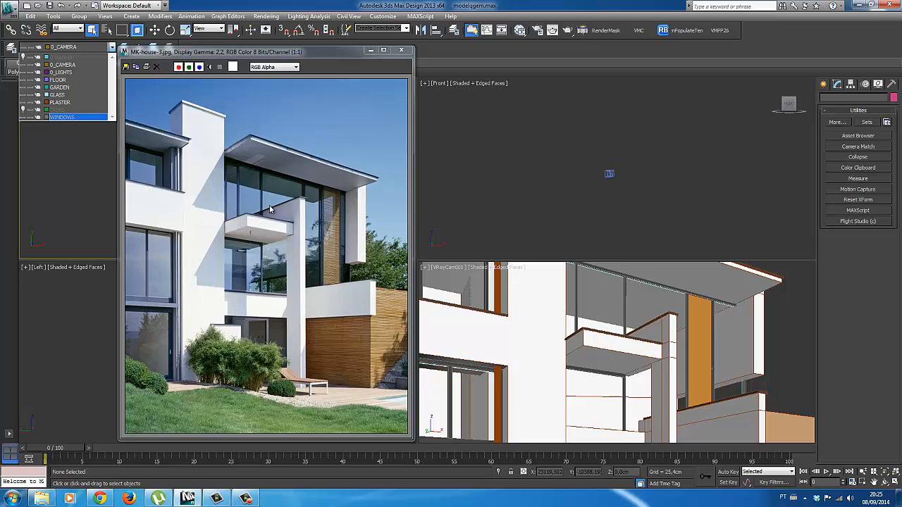
left_click(529, 303)
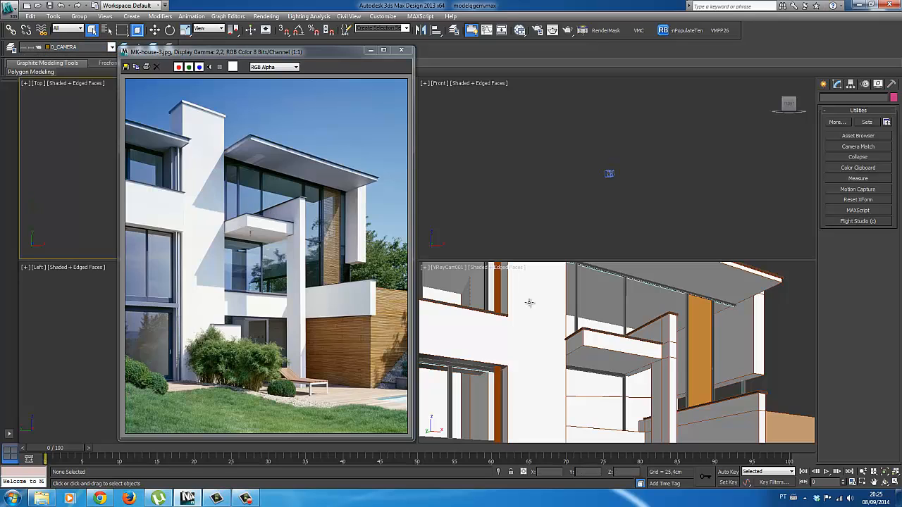
left_click(530, 303)
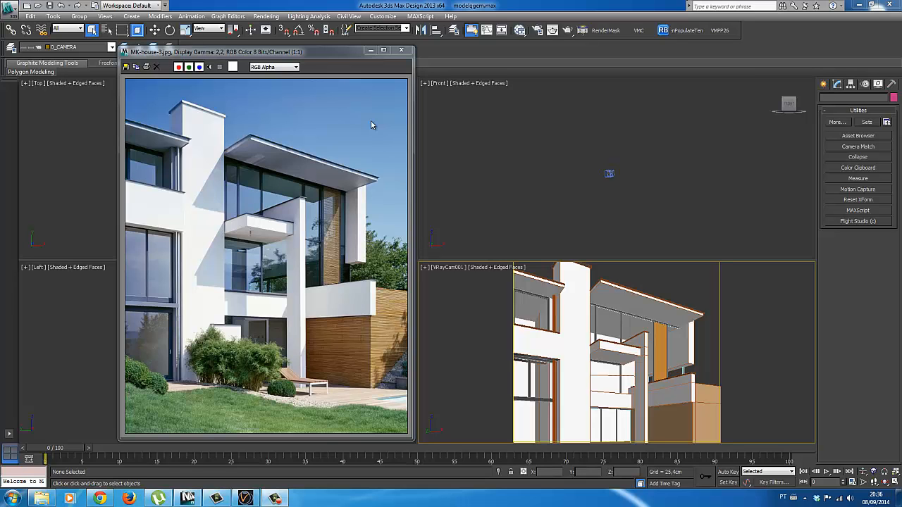
Switch the render mode to Active Shade Mode in Render Setup, then close the dialog.
left_click_drag(324, 55, 260, 63)
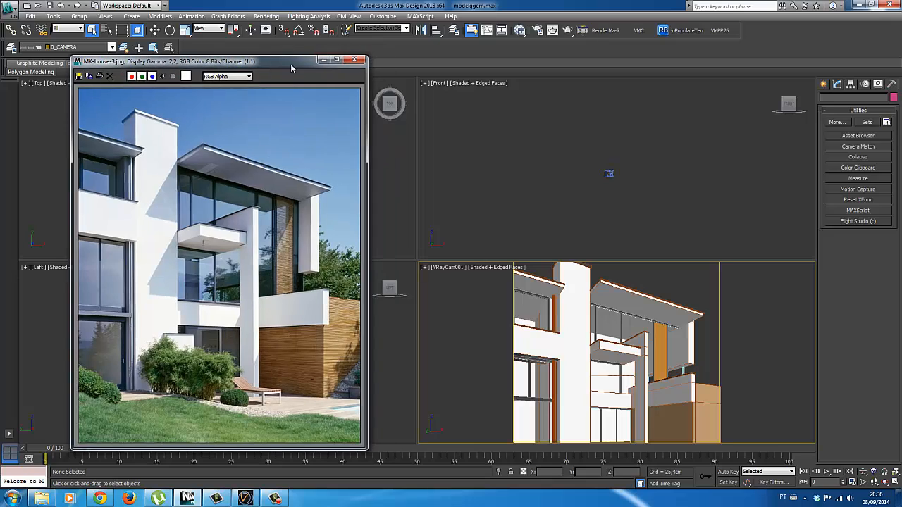
left_click(383, 16)
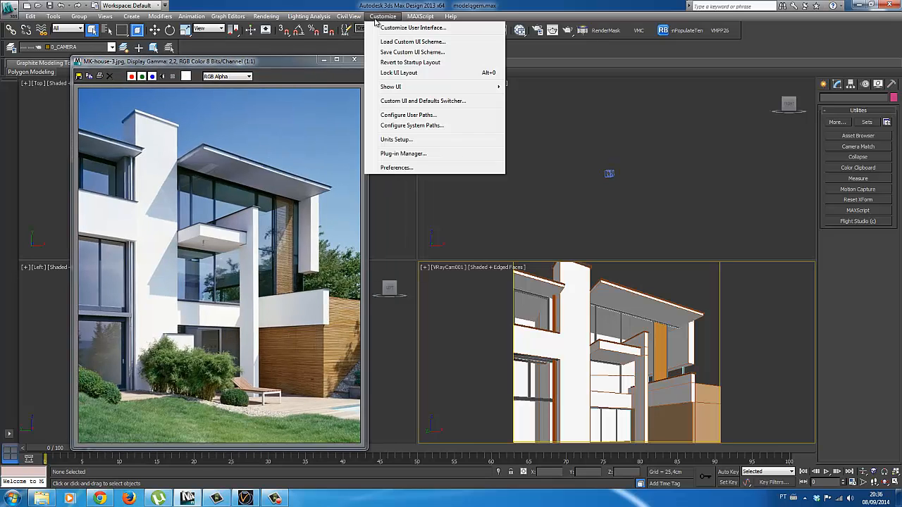
left_click(420, 16)
left_click(267, 16)
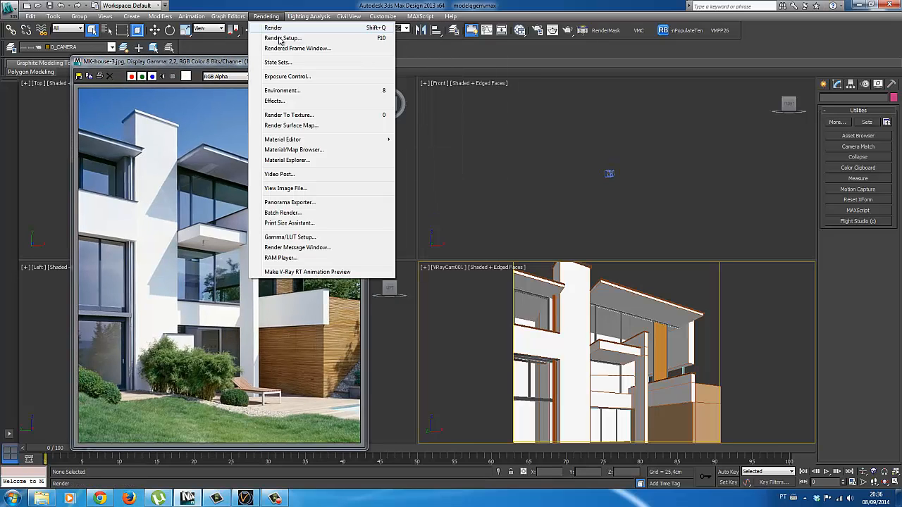
left_click(282, 43)
scroll(366, 208, "down", 5)
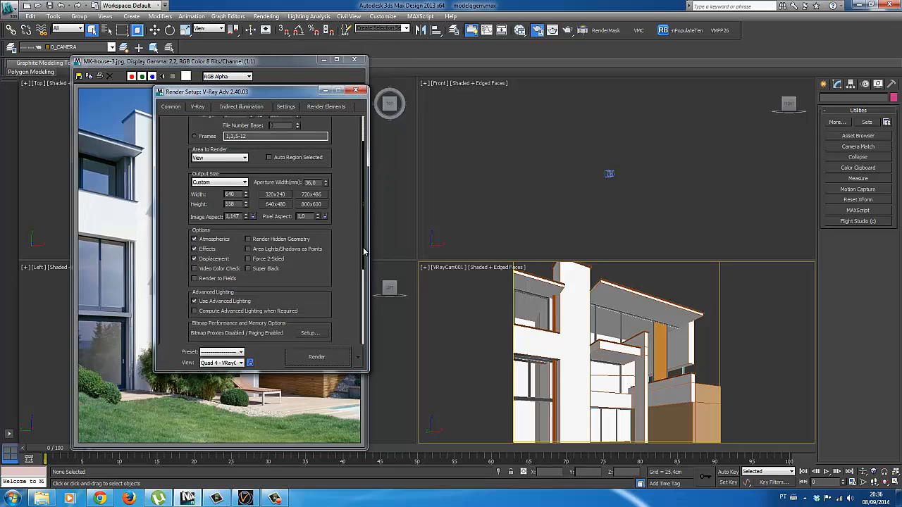
left_click(359, 358)
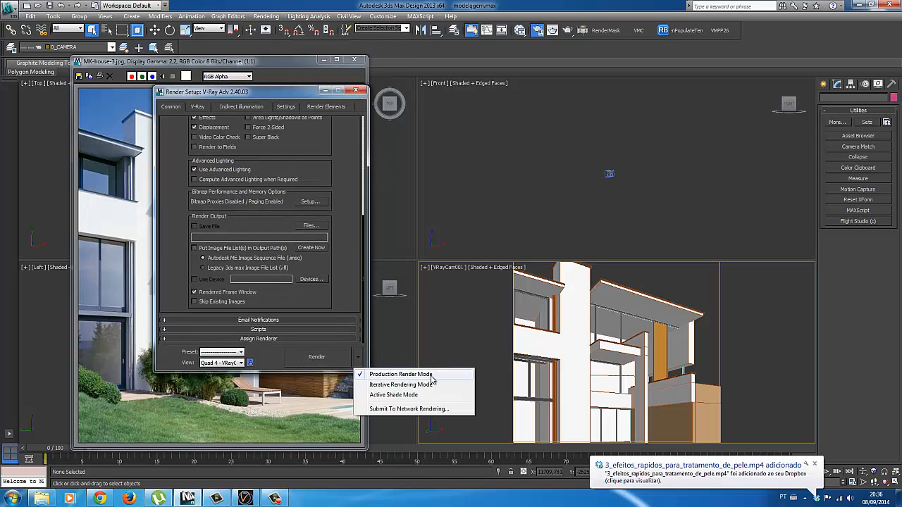
left_click(393, 396)
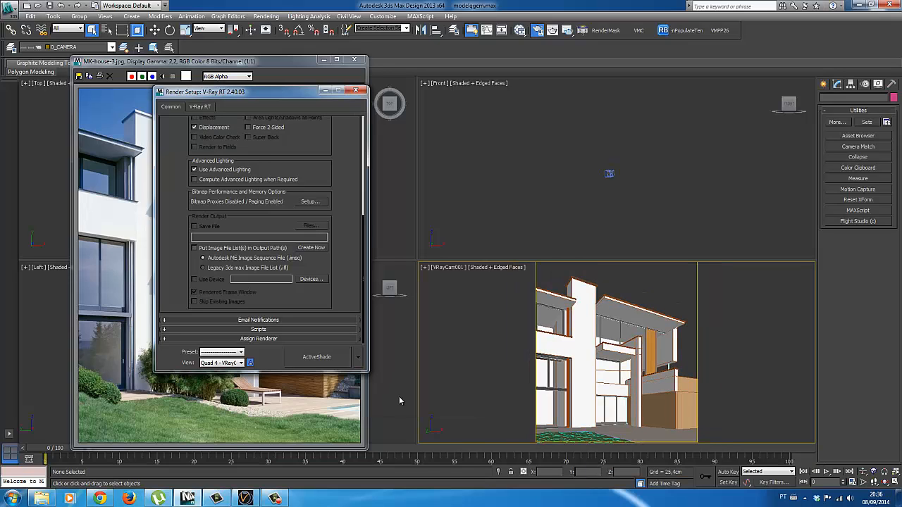
left_click(356, 91)
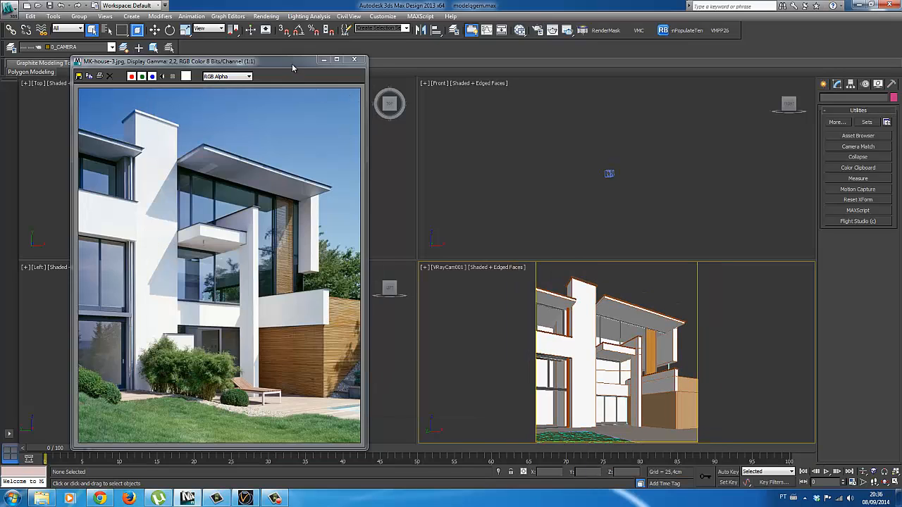
Move the reference image clear of the camera viewport and switch Render Setup to Production Render Mode.
left_click_drag(292, 63, 419, 57)
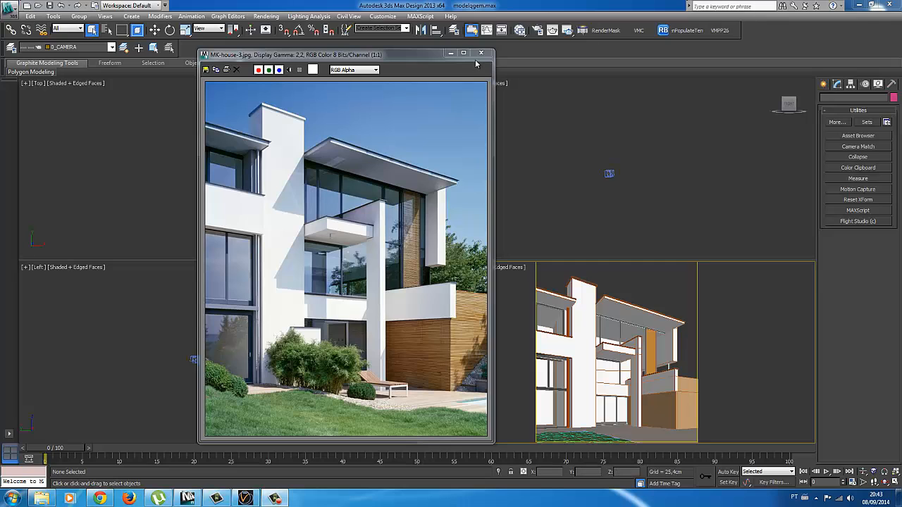
left_click_drag(428, 52, 267, 77)
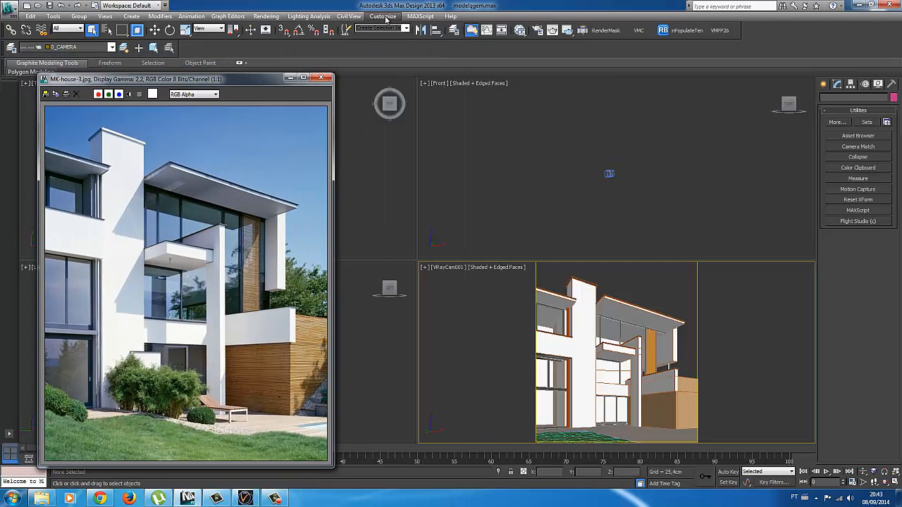
left_click(266, 16)
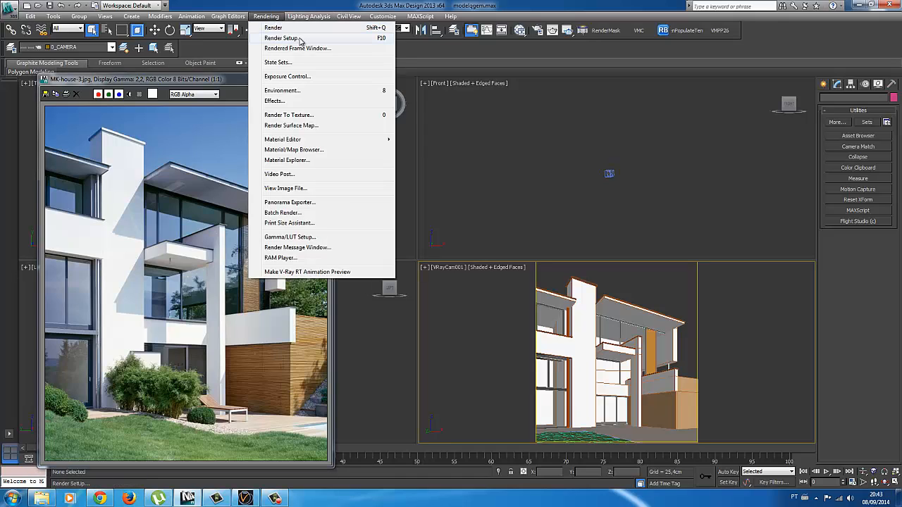
left_click(300, 39)
left_click_drag(366, 189, 367, 365)
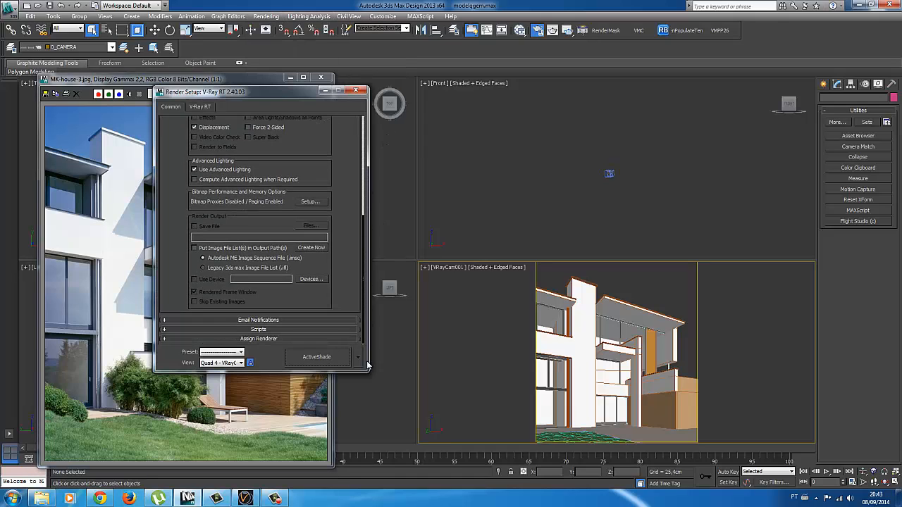
left_click(359, 358)
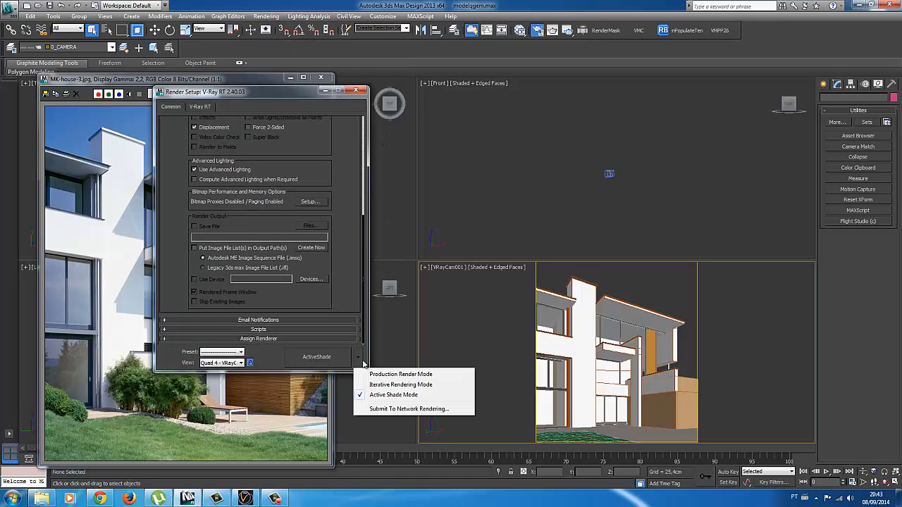
left_click(414, 376)
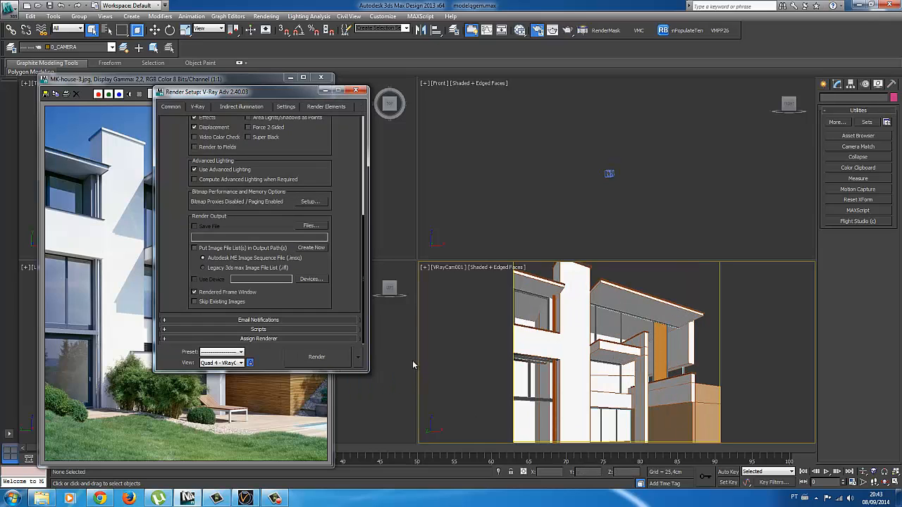
Set the V-Ray Color mapping gamma to 2,2.
left_click_drag(364, 303, 367, 189)
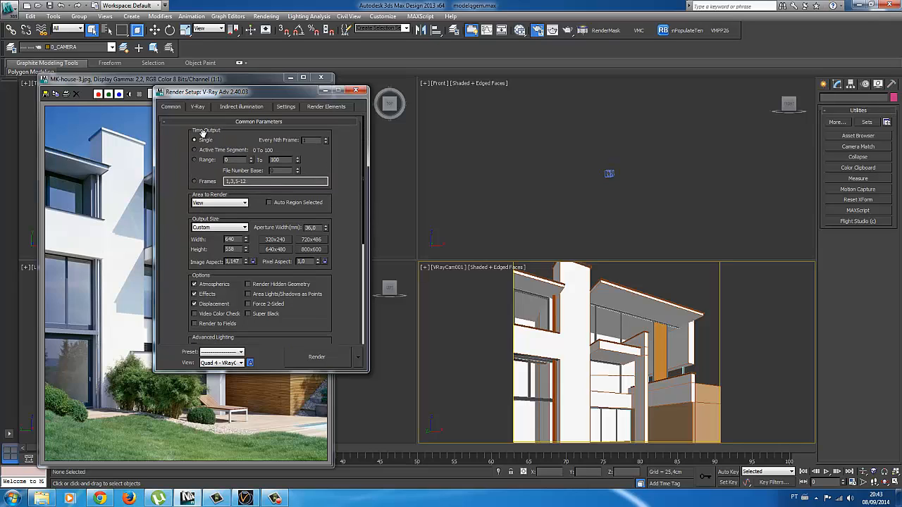
left_click(199, 107)
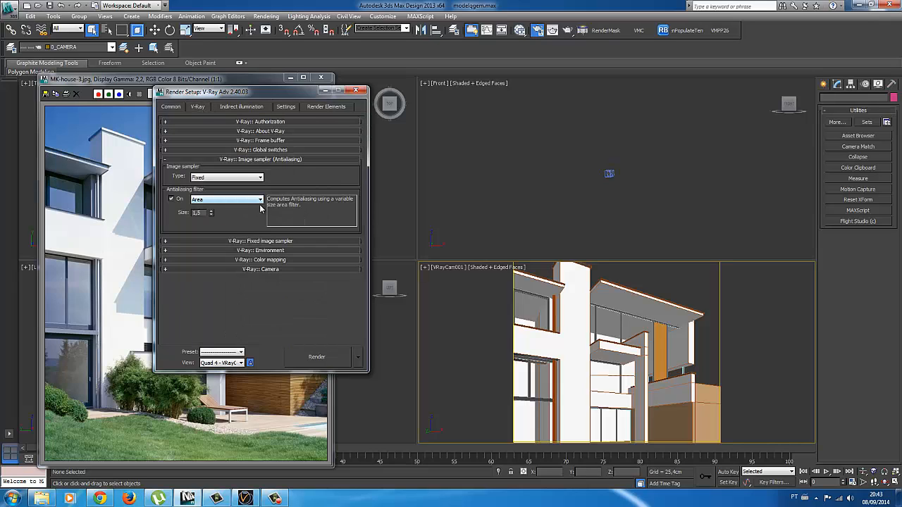
left_click(256, 260)
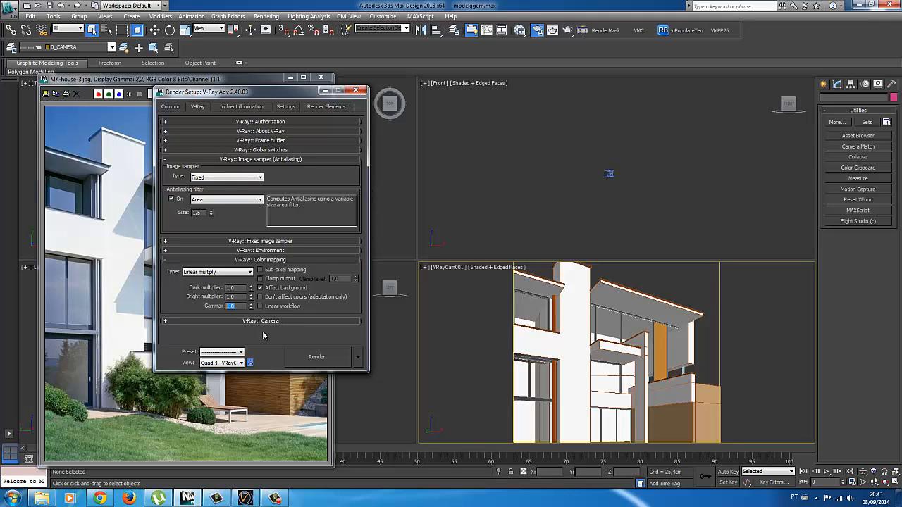
type("2,2")
Check the Gamma and LUT settings in the preferences, including display gamma and bitmap input and output gamma.
left_click(383, 16)
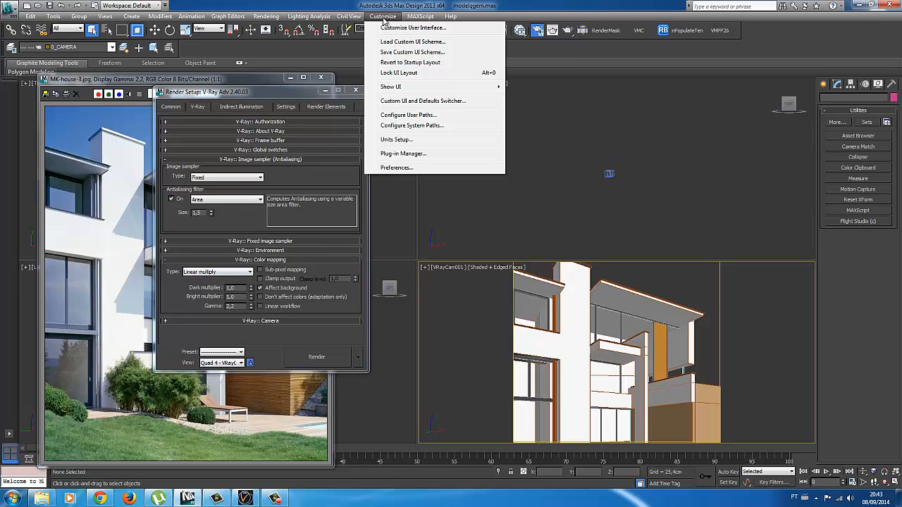
left_click(411, 168)
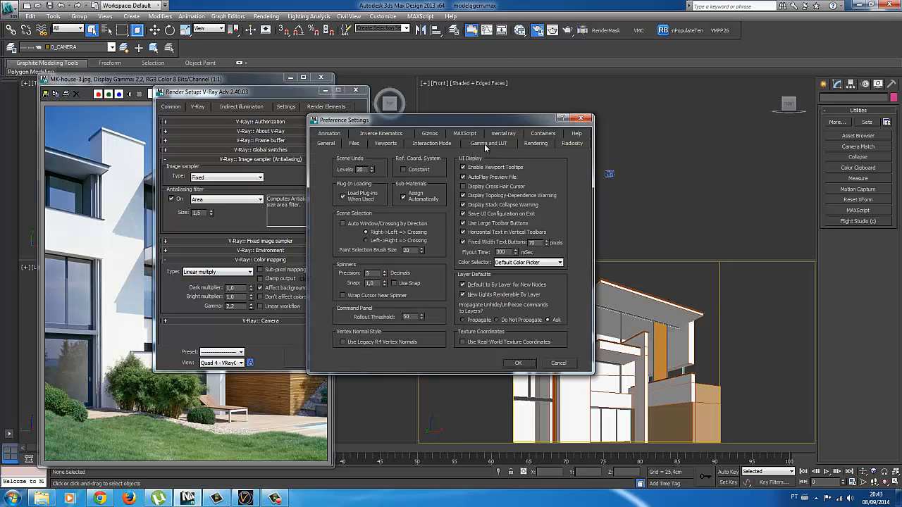
left_click(486, 143)
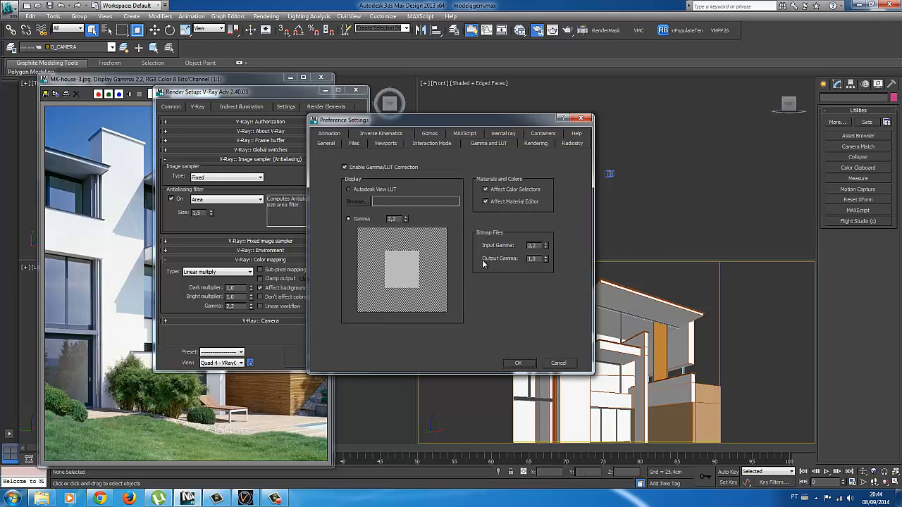
left_click(518, 363)
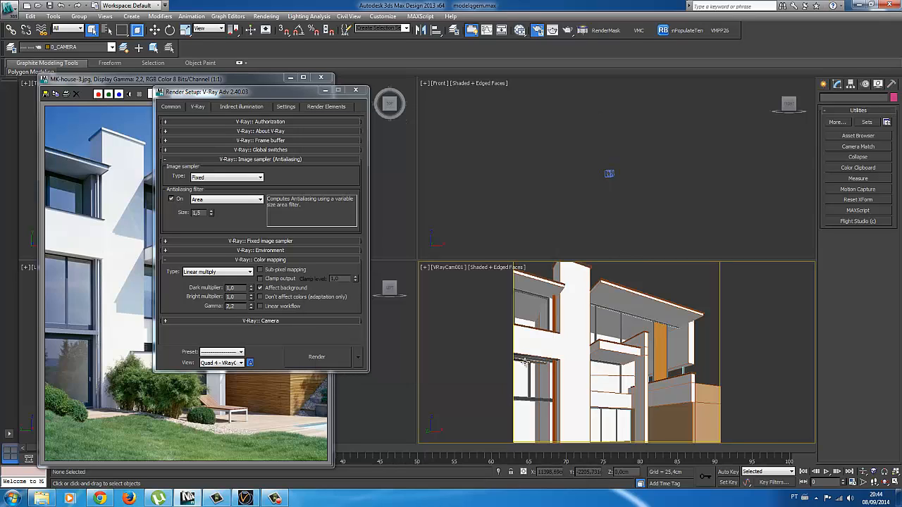
Switch the render mode to Active Shade Mode, close Render Setup, and move the reference image off the viewports.
left_click(359, 360)
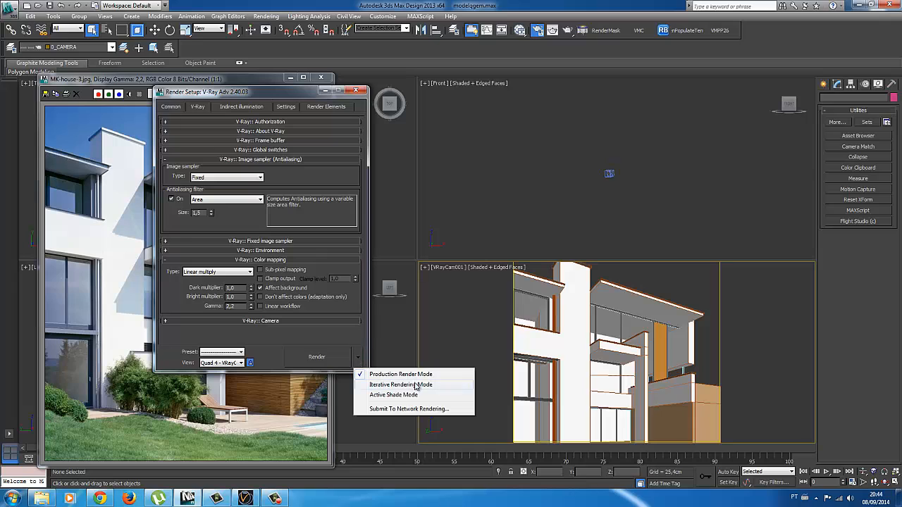
left_click(396, 395)
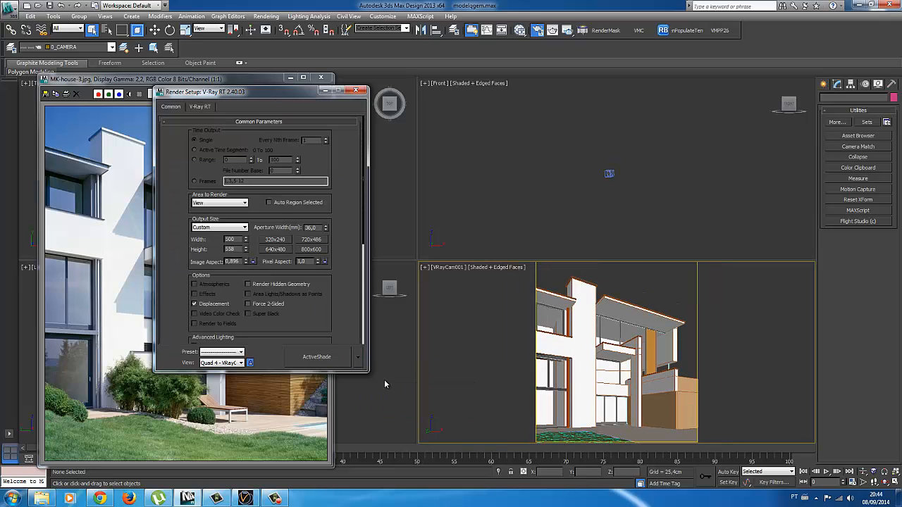
left_click_drag(299, 92, 528, 83)
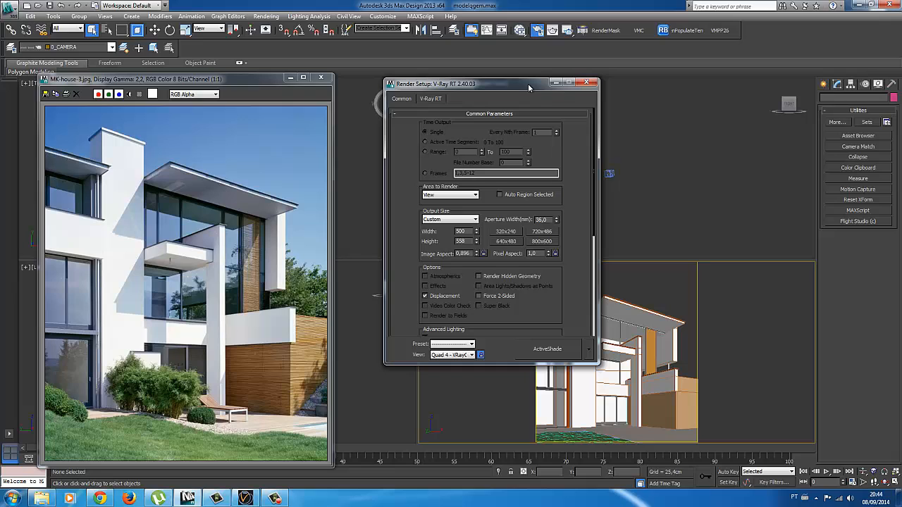
left_click(589, 85)
left_click_drag(263, 80, 901, 61)
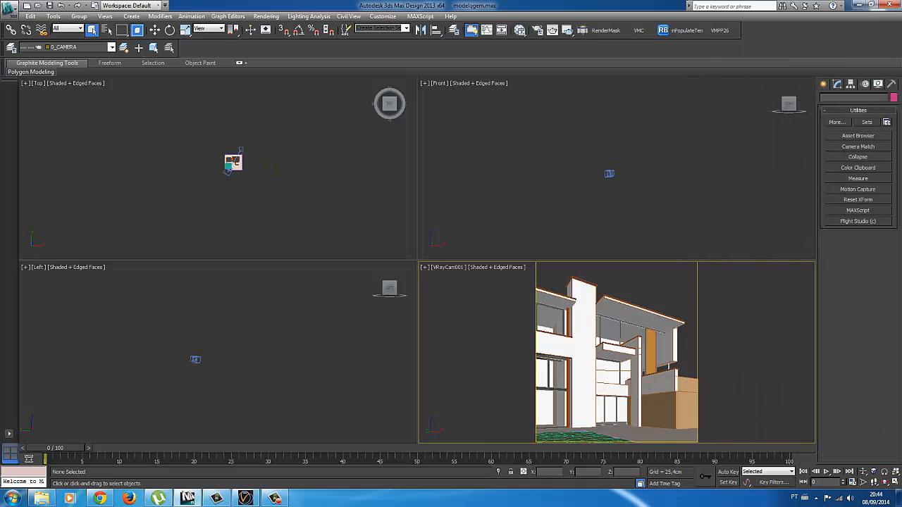
Hide the WINDOWS, PLASTER, GLASS, GARDEN, FLOOR, 0_CAMERA and 0_LIGHTS layers, and turn off the safe frame in the VRayCam001 viewport.
left_click(112, 47)
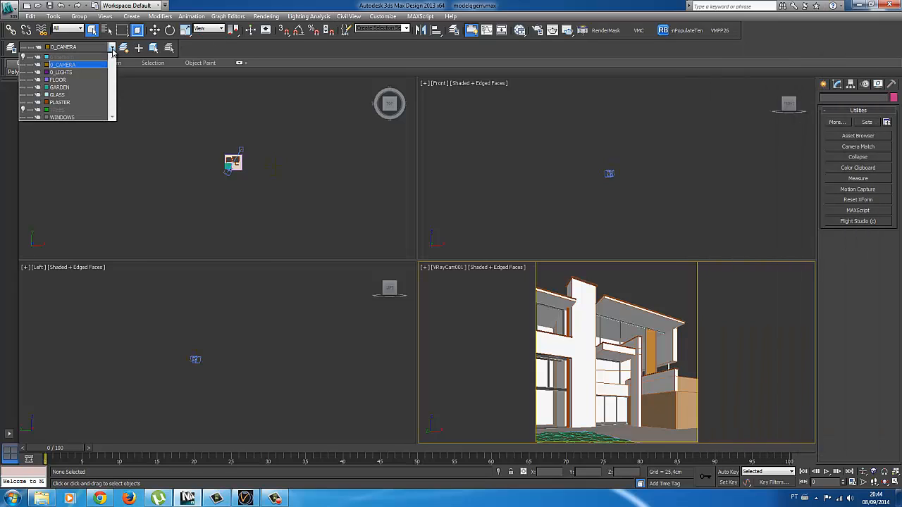
left_click(22, 102)
left_click(23, 94)
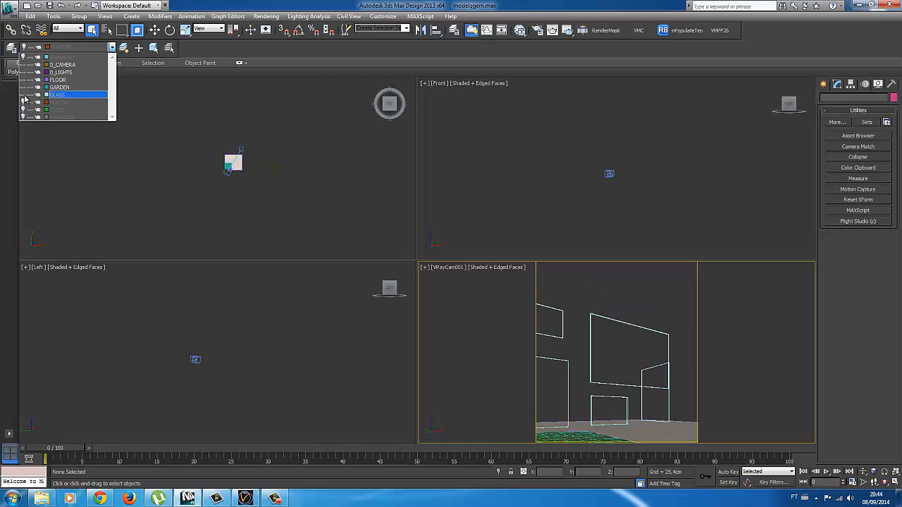
left_click(23, 87)
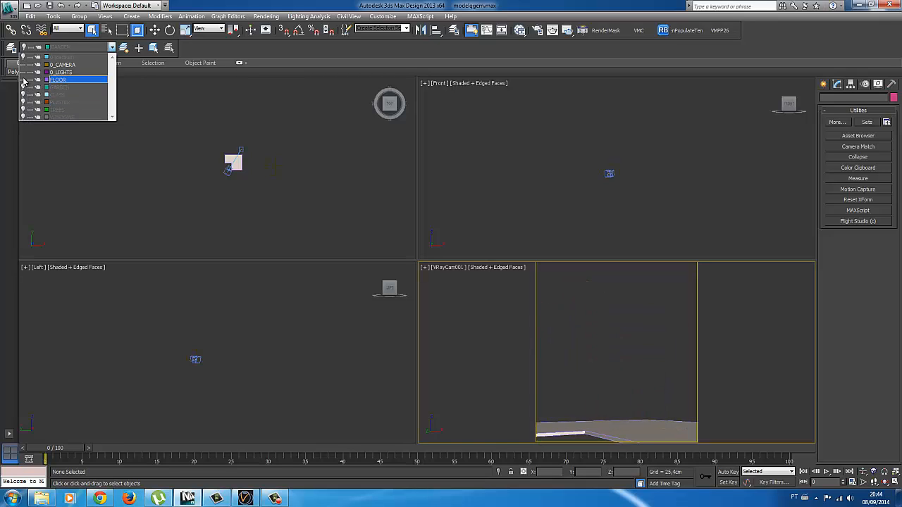
left_click(23, 79)
left_click(23, 65)
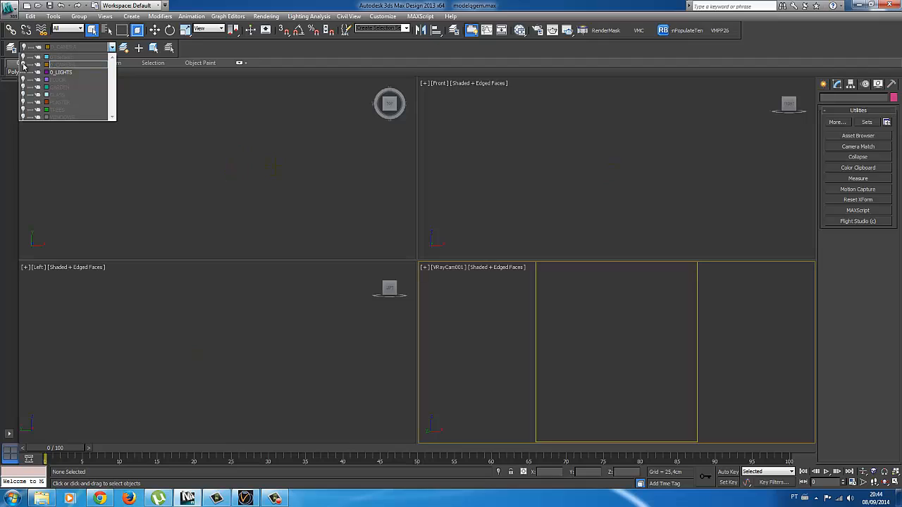
left_click(23, 72)
left_click(558, 323)
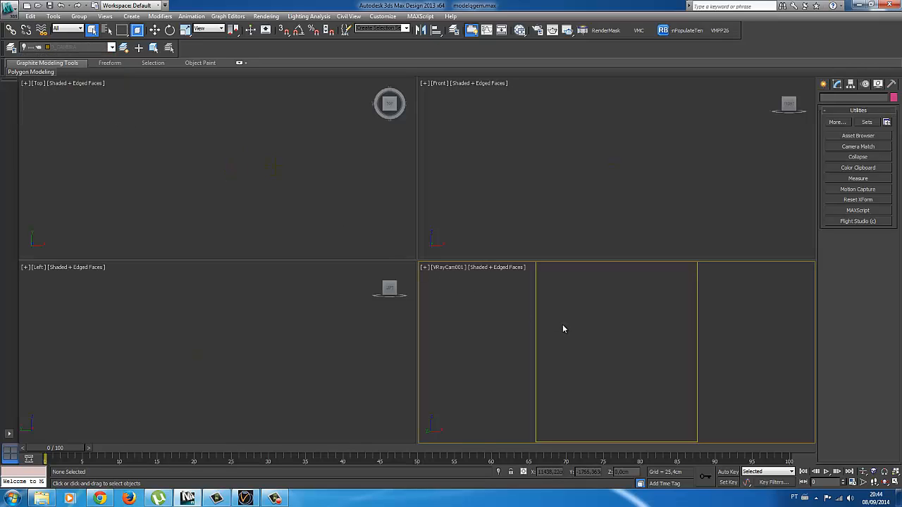
key("shift+f")
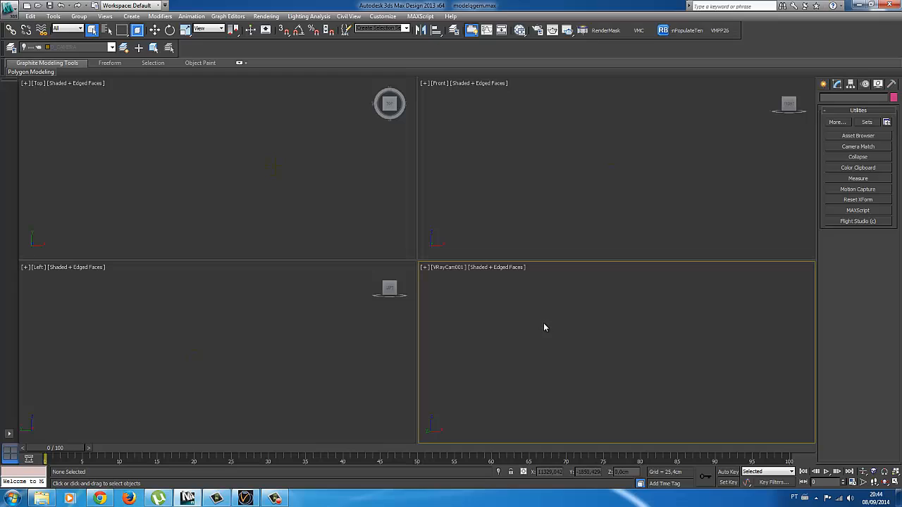
Start a new VRayLight with its type set to Dome and the Invisible option enabled.
left_click(823, 84)
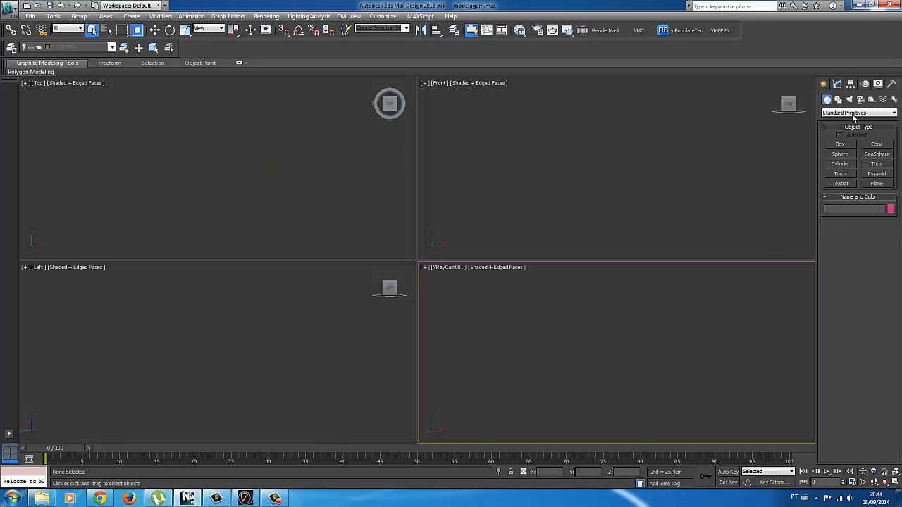
left_click(850, 100)
left_click(859, 113)
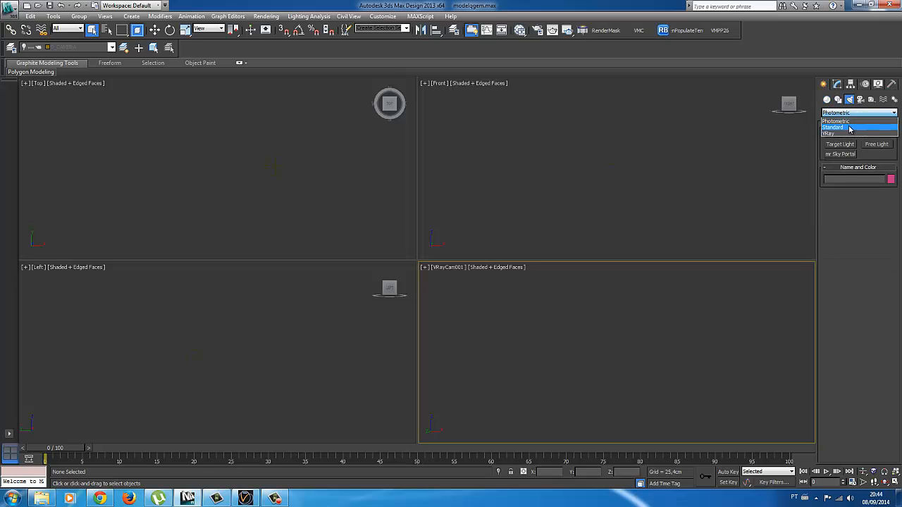
left_click(855, 128)
left_click(841, 144)
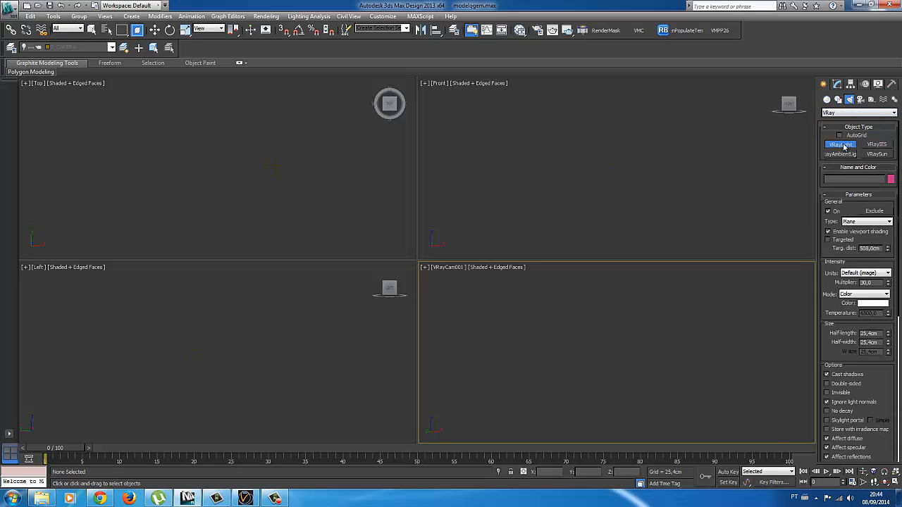
left_click(864, 224)
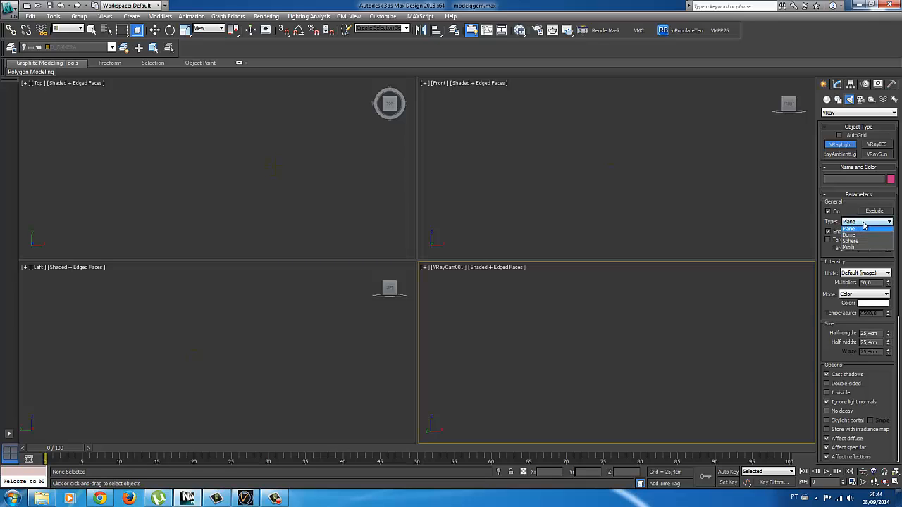
left_click(858, 240)
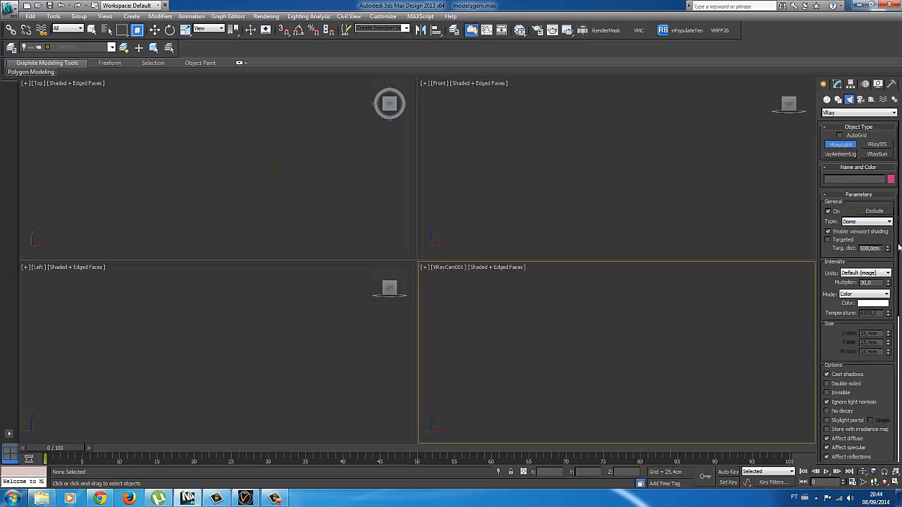
left_click_drag(898, 248, 898, 341)
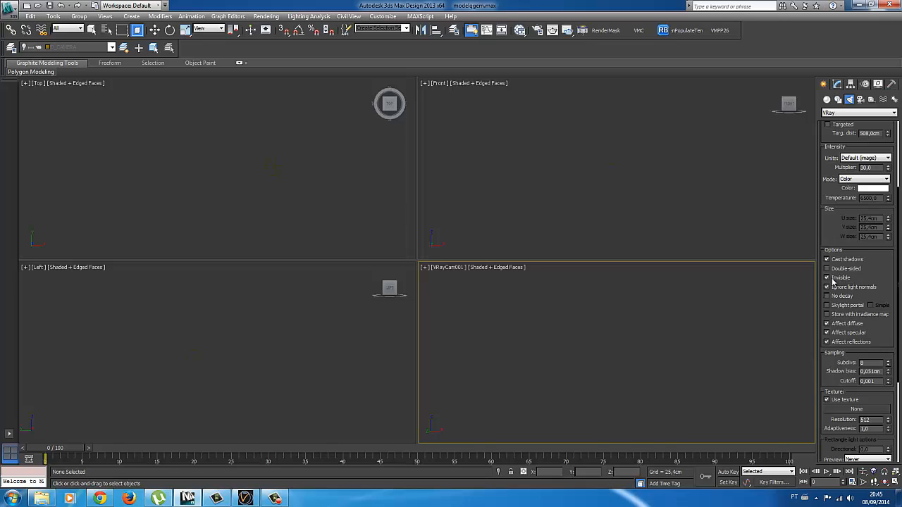
left_click(828, 278)
left_click_drag(899, 285, 895, 195)
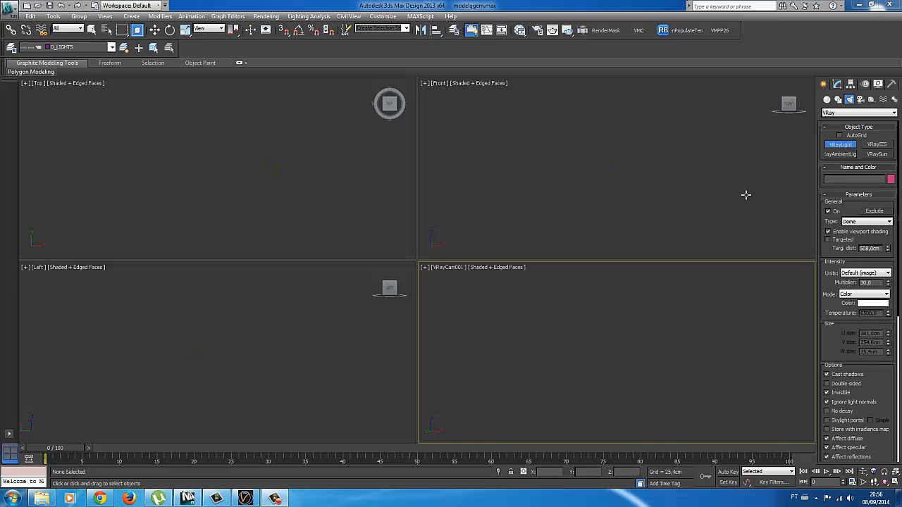
Unhide the 0_CAMERA layer and make 0_LIGHTS the current layer.
left_click(111, 48)
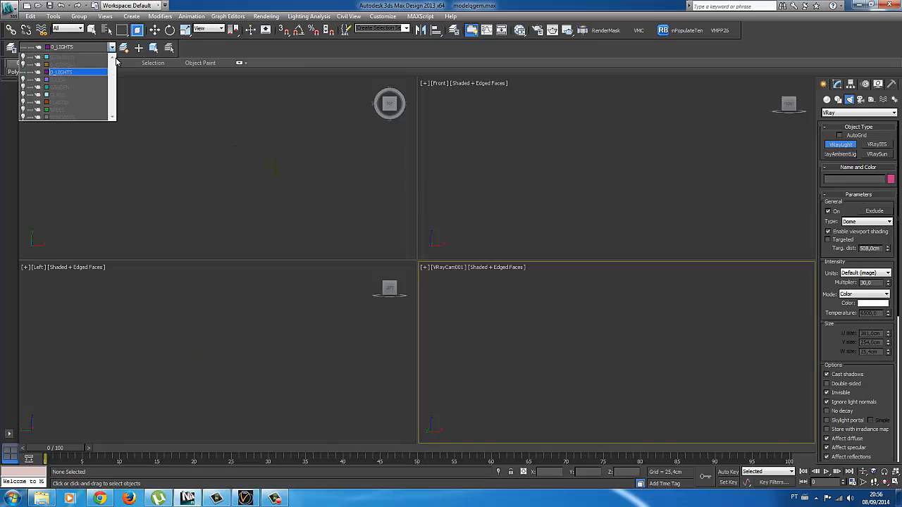
left_click(24, 65)
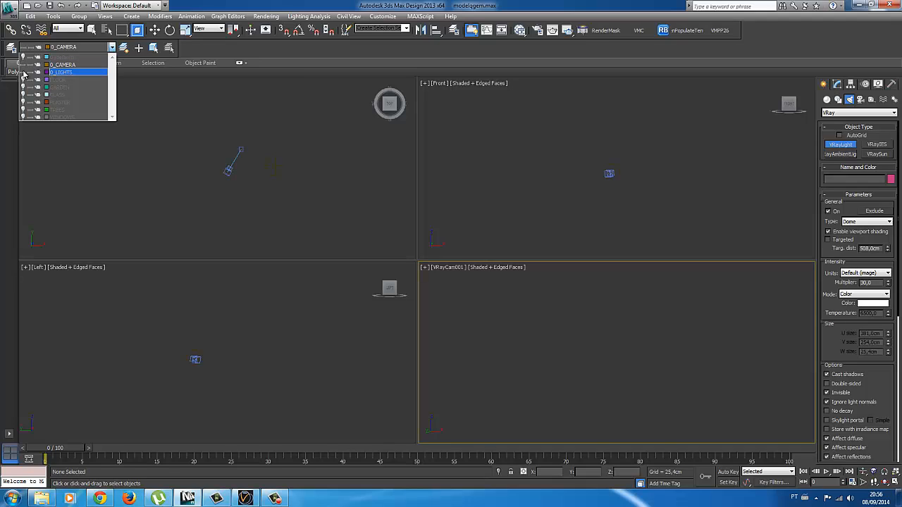
left_click(64, 73)
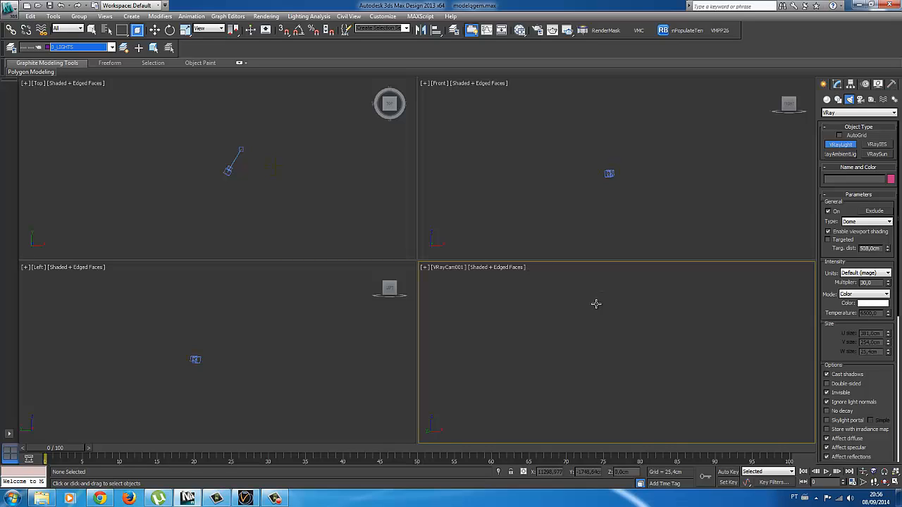
Place the dome light in the Top viewport beside the camera and show its Texture settings.
left_click(317, 200)
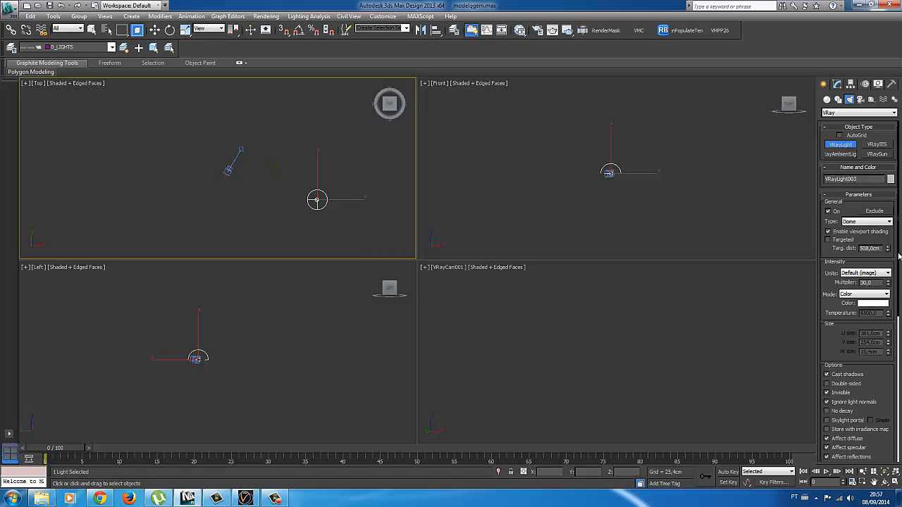
scroll(867, 296, "down", 5)
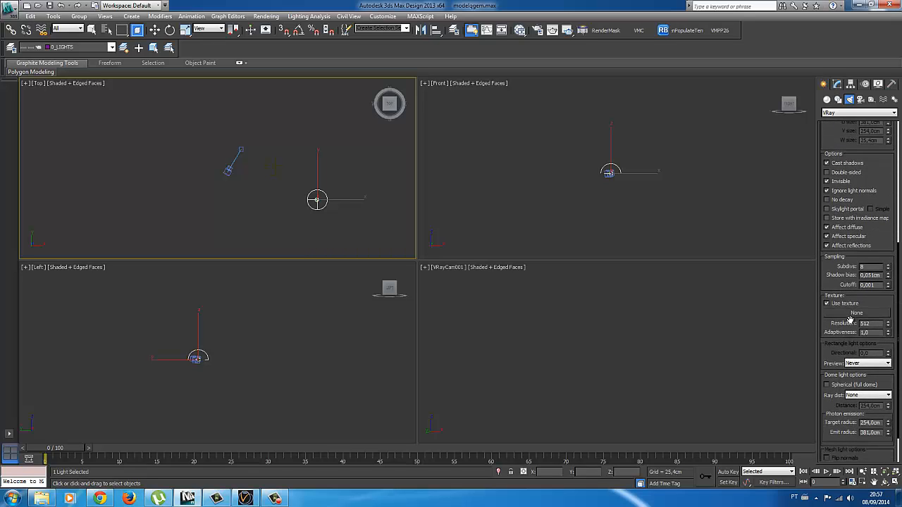
Assign a VRayHDRI map as the dome light's texture and instance it as the scene's environment map.
left_click(856, 313)
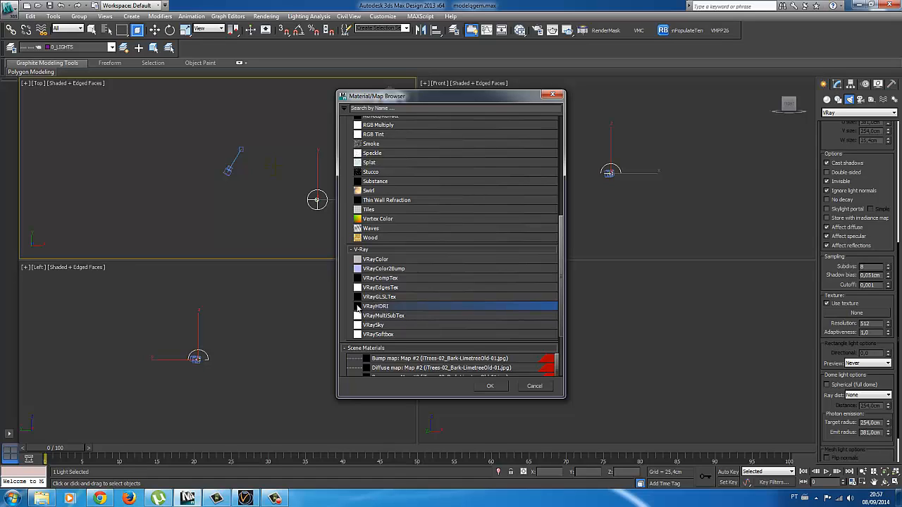
left_click(491, 387)
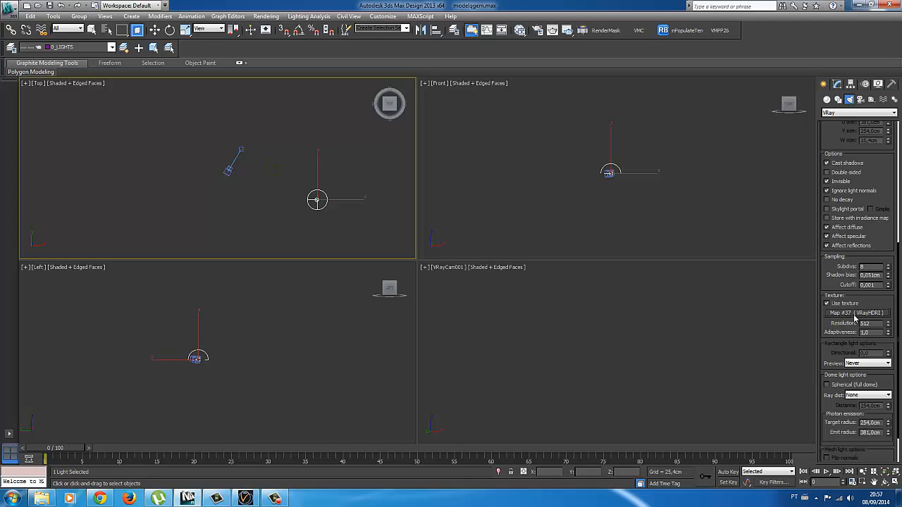
key("8")
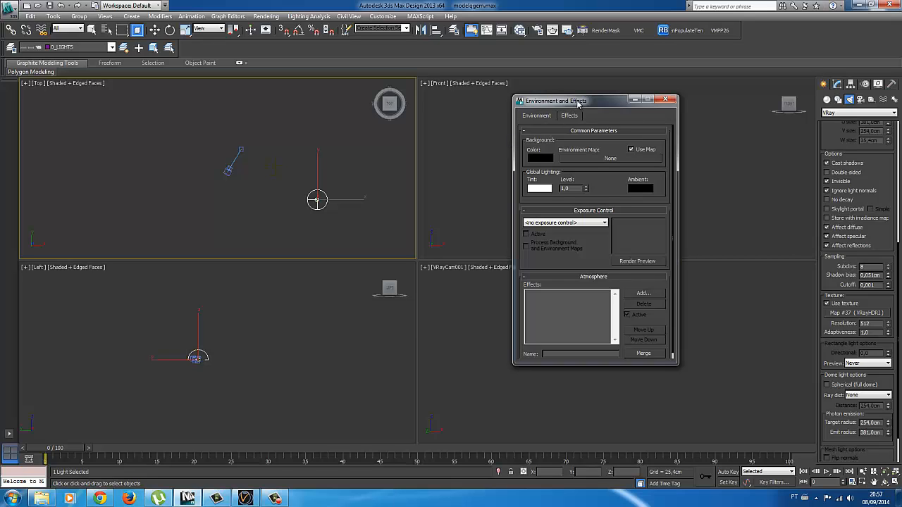
left_click_drag(593, 103, 510, 82)
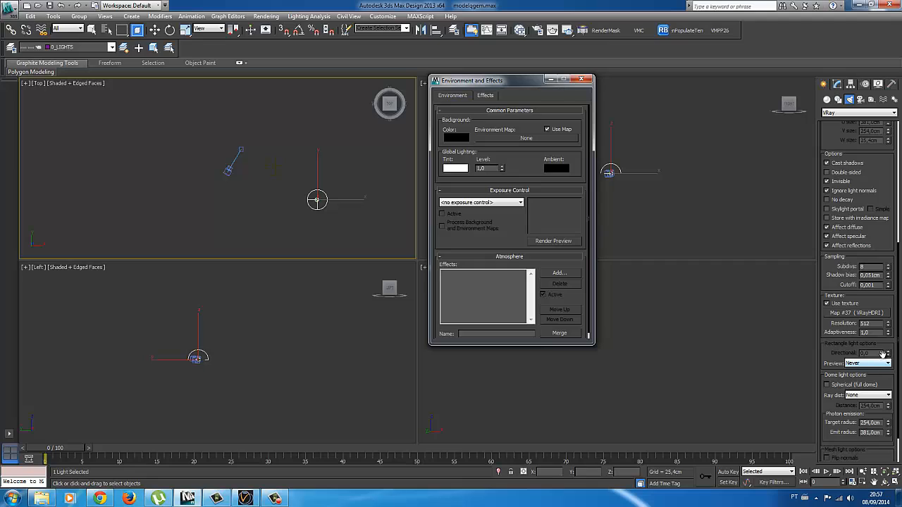
left_click_drag(577, 233, 521, 141)
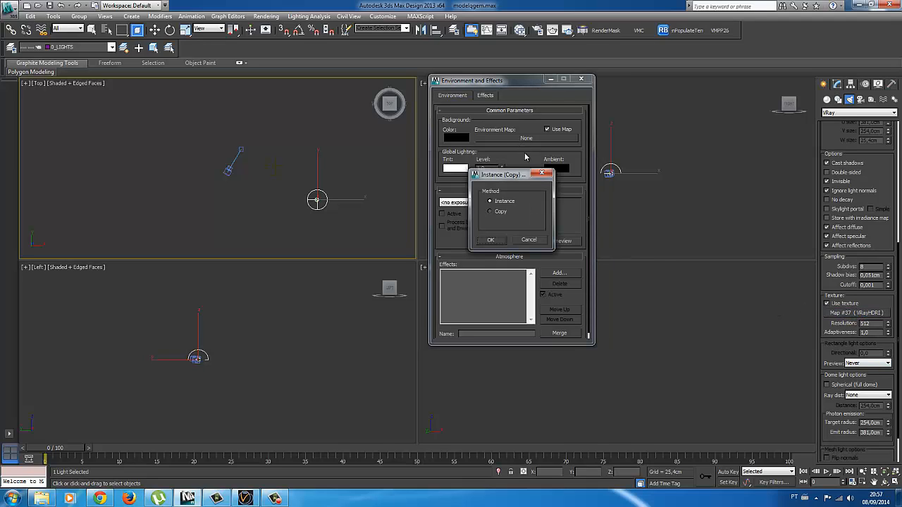
left_click(495, 242)
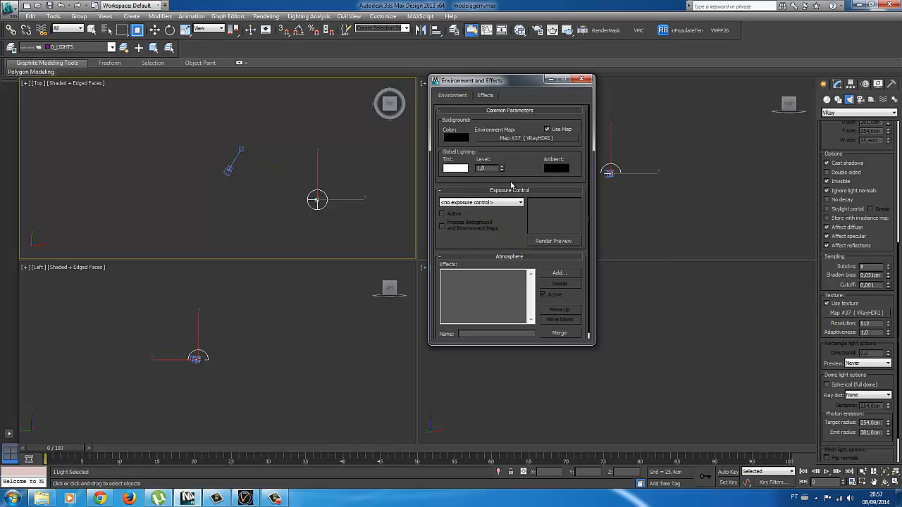
left_click_drag(513, 81, 669, 151)
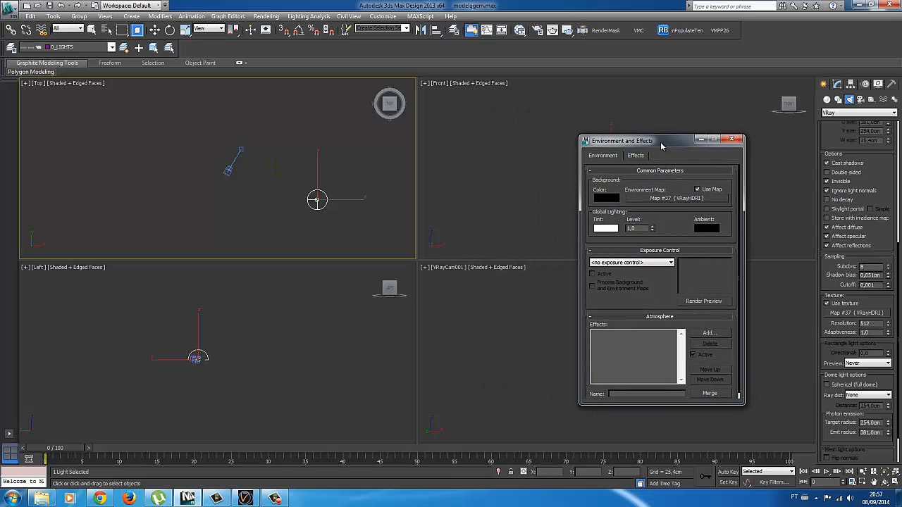
Bring the environment's VRayHDRI map into the Slate Material Editor as an instance and show its parameters.
left_click(521, 35)
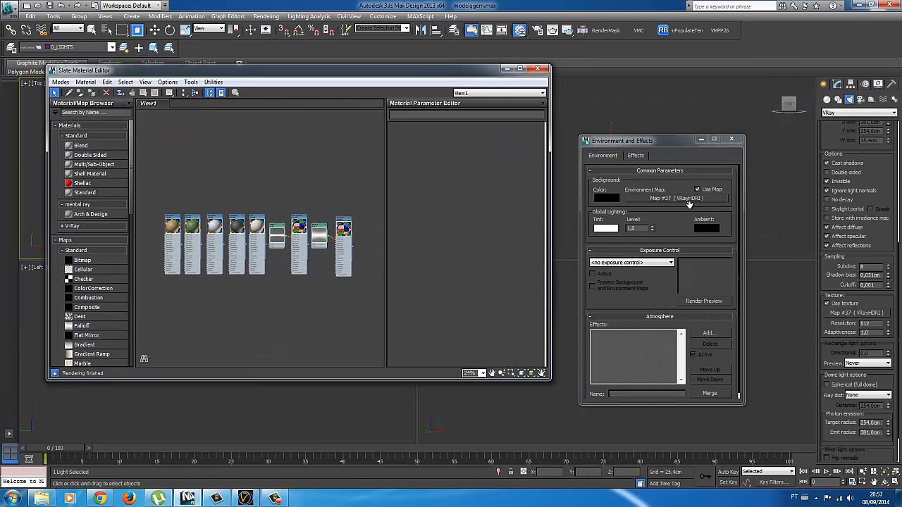
left_click_drag(678, 199, 252, 140)
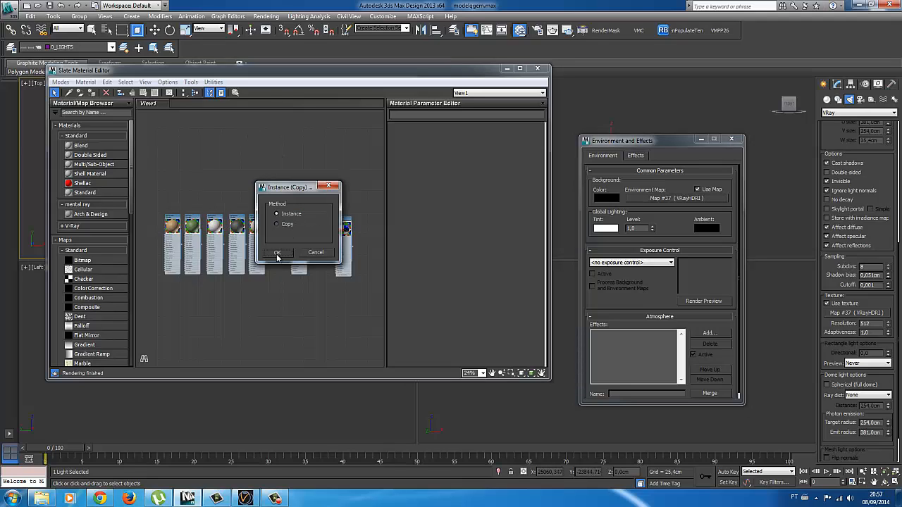
left_click(277, 252)
left_click_drag(256, 143, 234, 150)
double_click(248, 152)
double_click(233, 151)
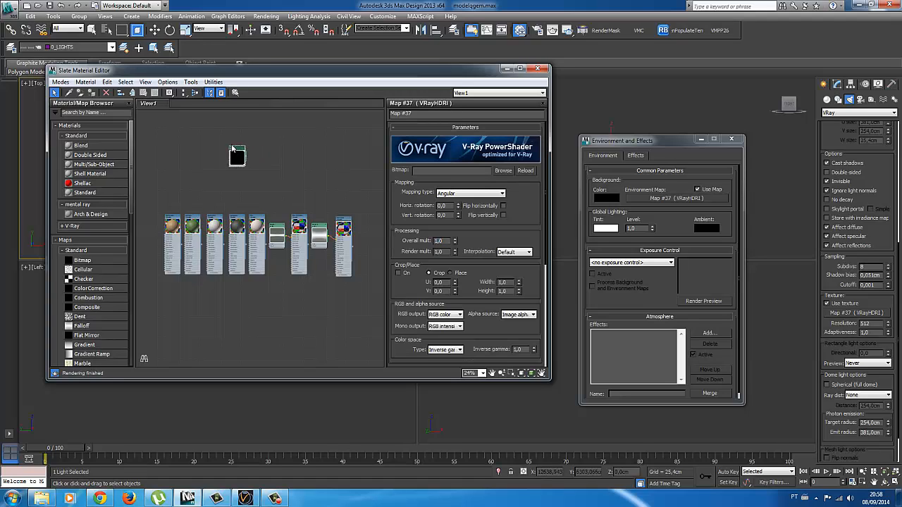
Load HDRi_01.hdr from the Texturas folder as the VRayHDRI map's bitmap, checking the reference house photo before choosing the file.
mouse_move(546, 181)
left_mouse_down()
mouse_move(549, 197)
mouse_move(551, 175)
left_mouse_up()
left_click(503, 171)
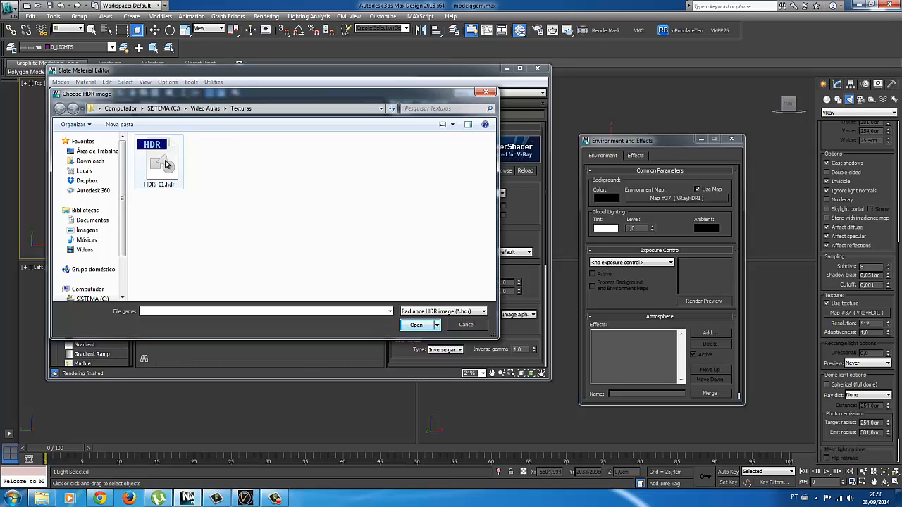
left_click_drag(901, 76, 686, 52)
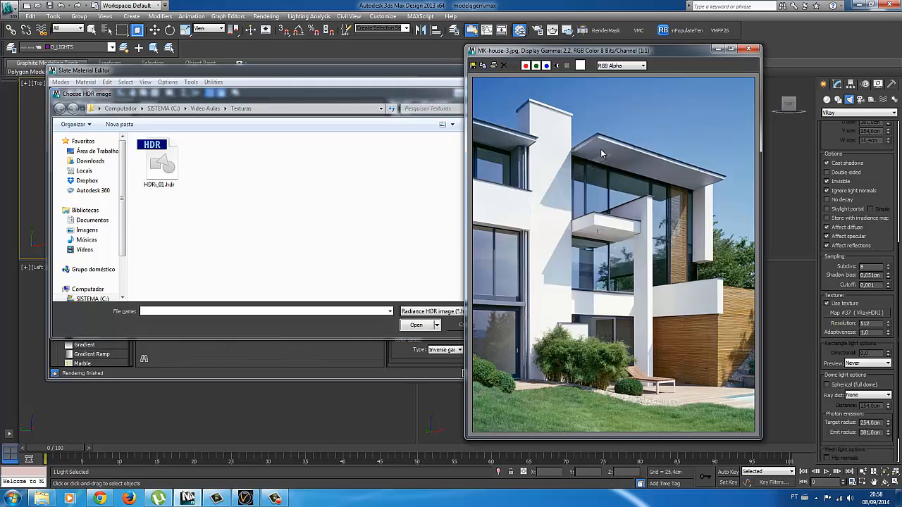
left_click_drag(590, 49, 901, 54)
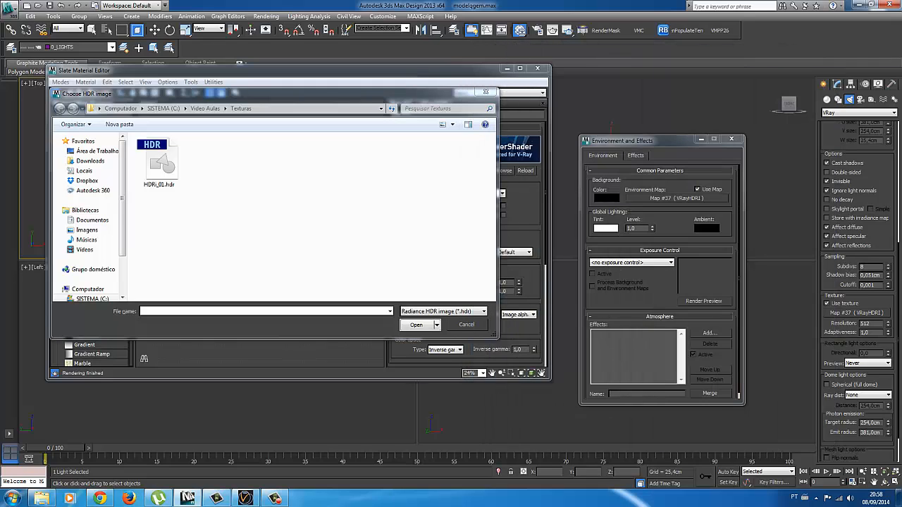
left_click(161, 165)
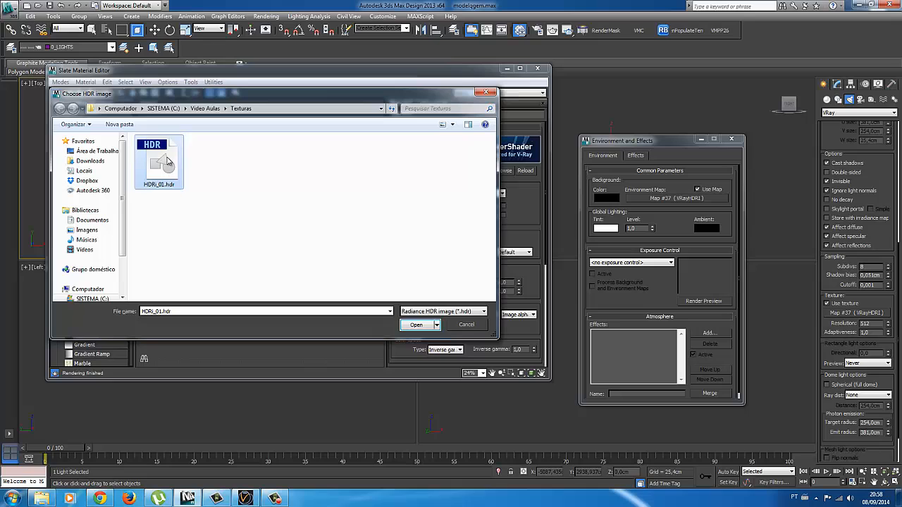
left_click(416, 326)
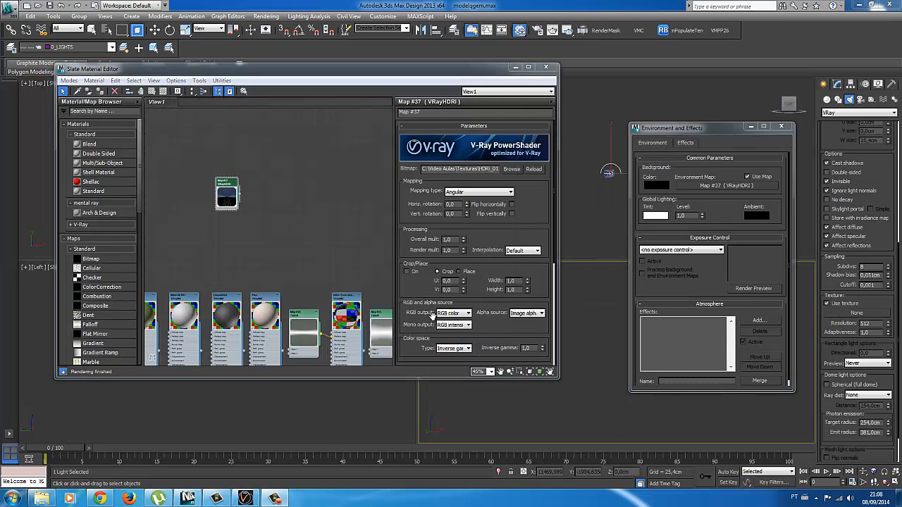
Enlarge the VRayHDRI node's preview and place the node above the material nodes.
left_click(235, 205)
left_click_drag(235, 204, 239, 208)
double_click(238, 208)
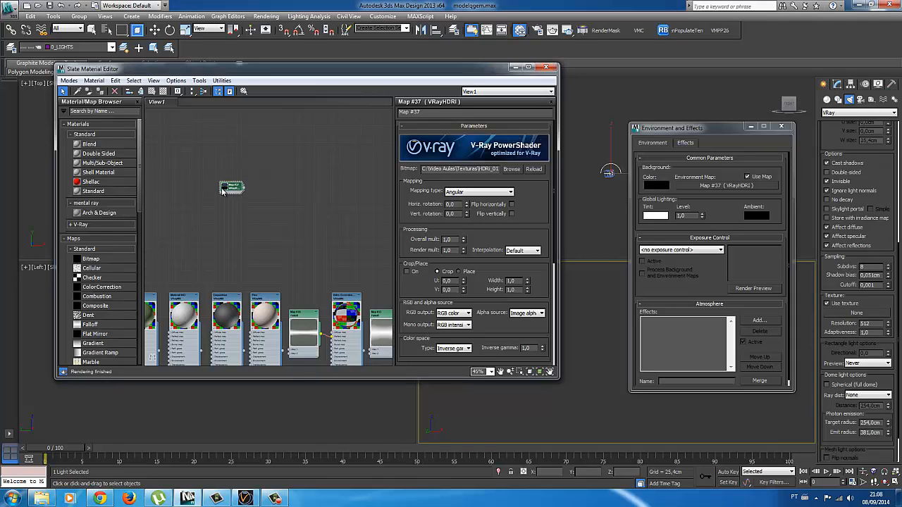
double_click(223, 191)
left_click_drag(244, 215, 299, 289)
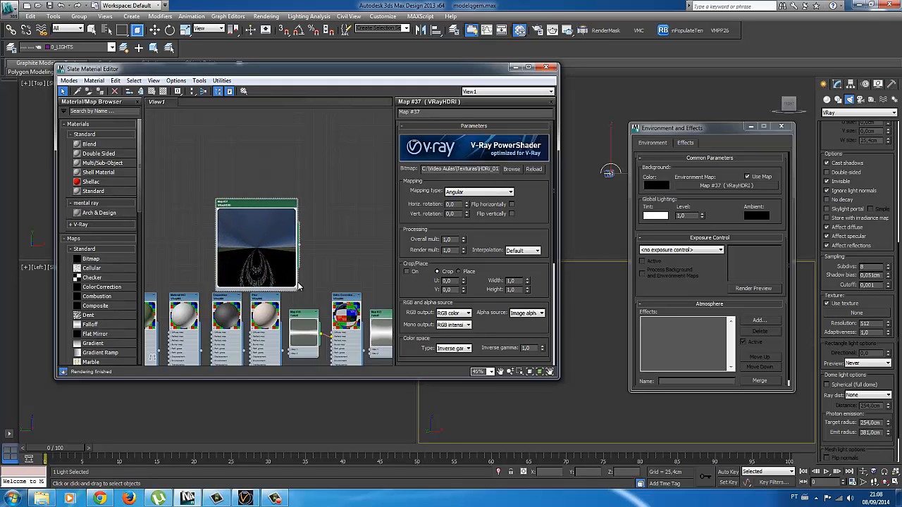
left_click_drag(266, 210, 238, 177)
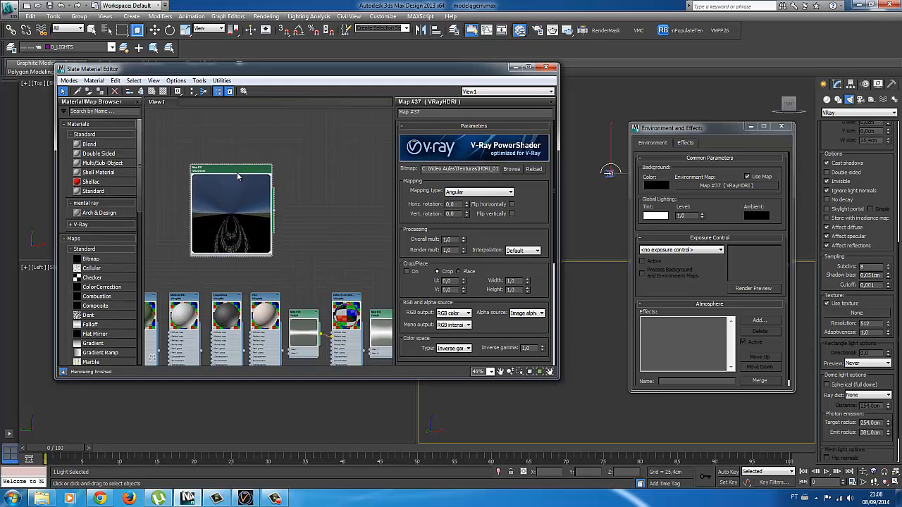
Set the VRayHDRI mapping type to Spherical, and close the Slate Material Editor and the Environment and Effects window.
left_click(463, 193)
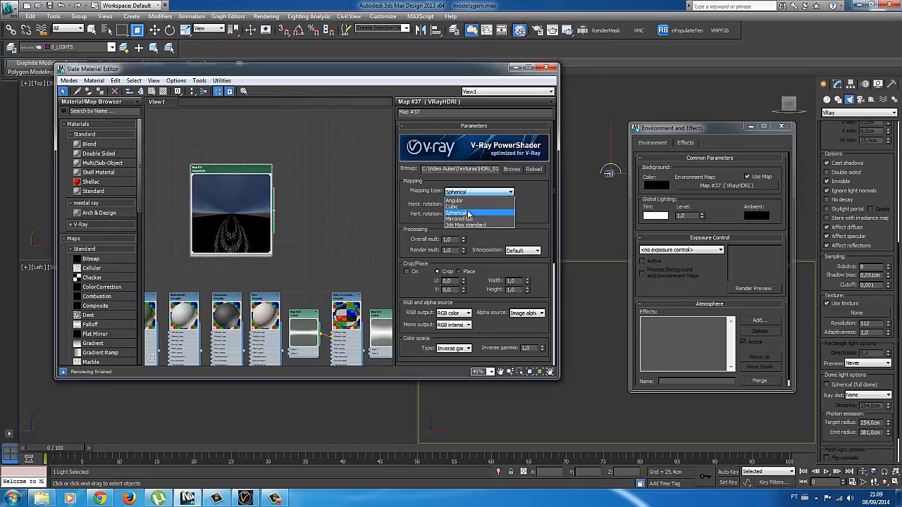
left_click(468, 213)
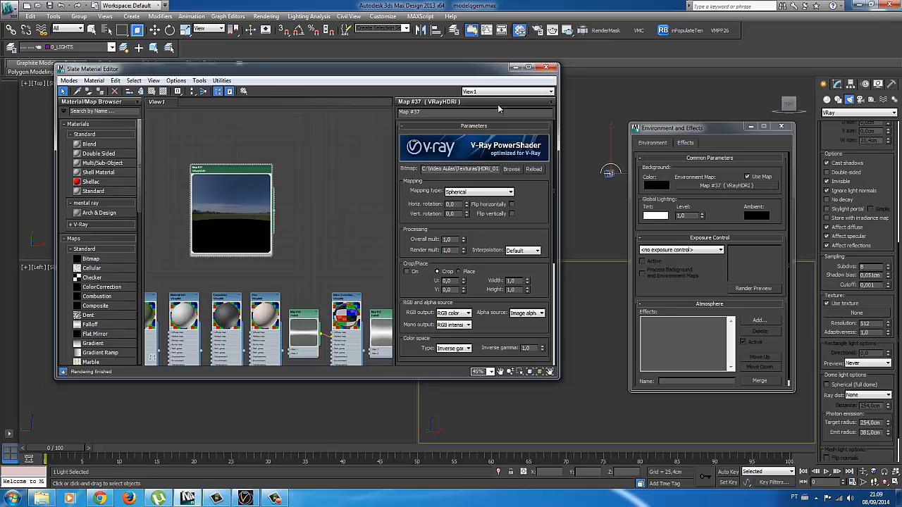
left_click(546, 67)
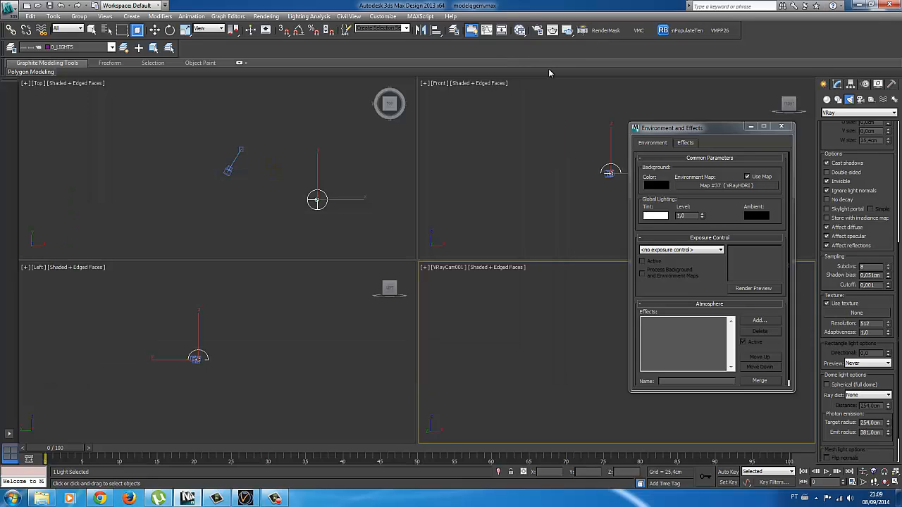
left_click(780, 128)
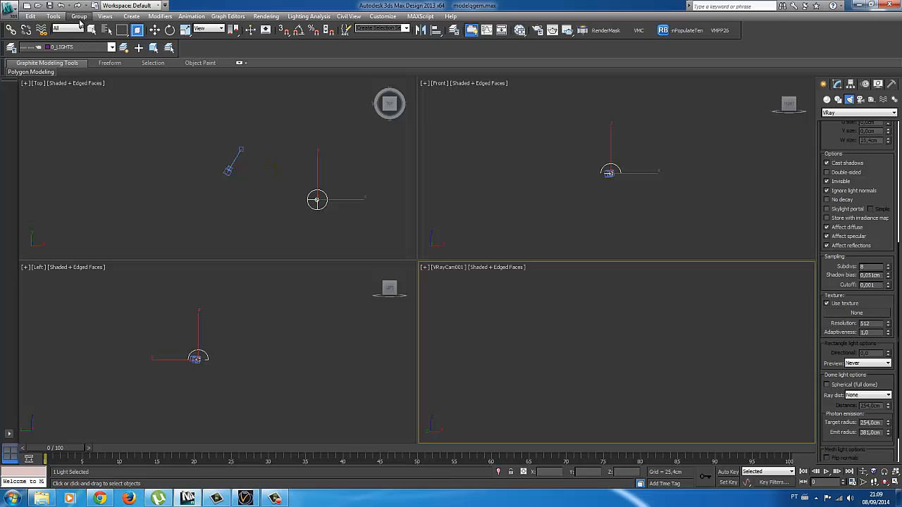
Display the environment background in the VRayCam001 viewport.
left_click(105, 16)
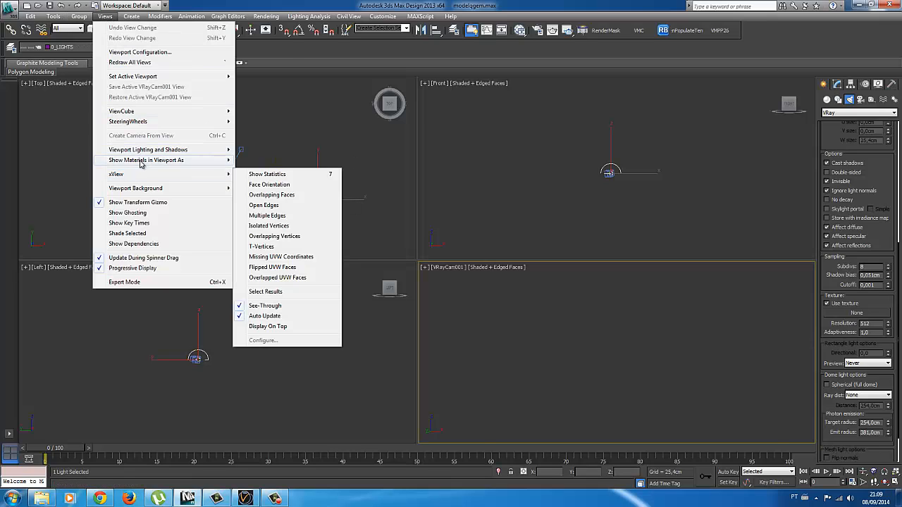
mouse_move(140, 165)
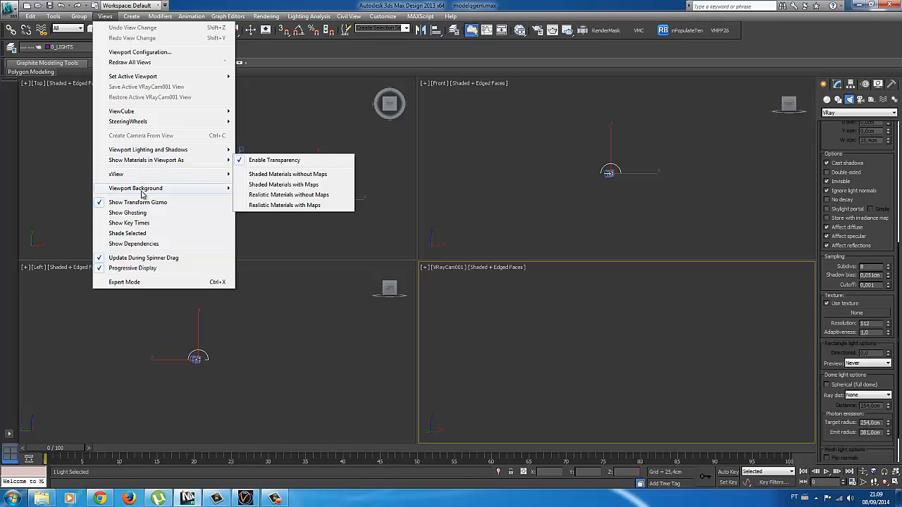
mouse_move(143, 191)
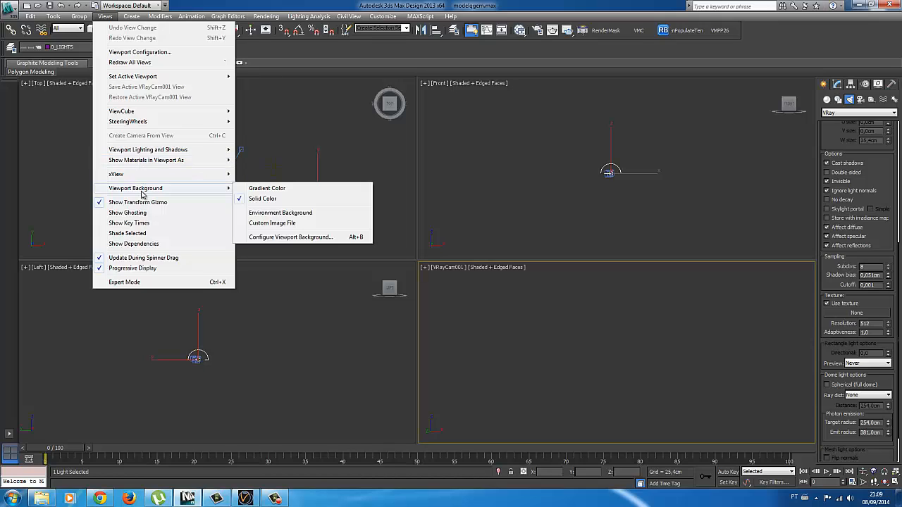
left_click(276, 213)
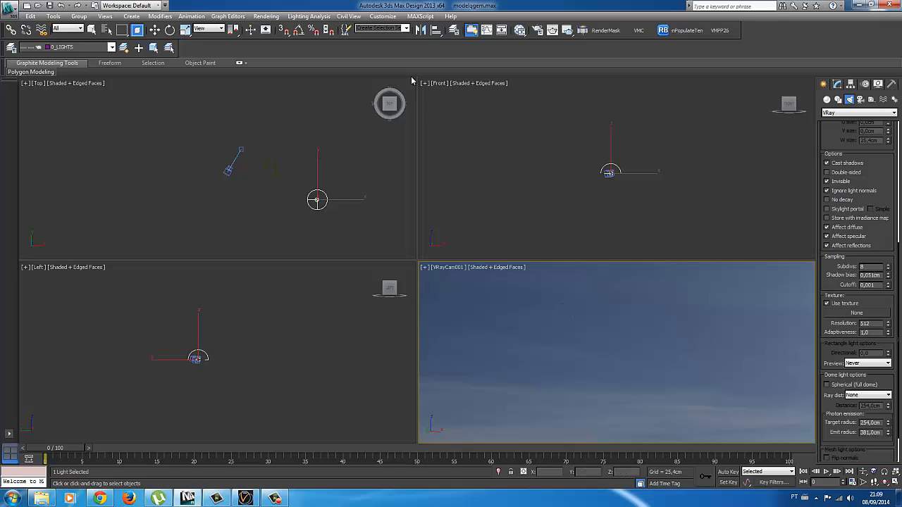
Reopen the Slate Material Editor and set the VRayHDRI map's horizontal rotation to 95, watching the sun's position in the node preview.
left_click(522, 31)
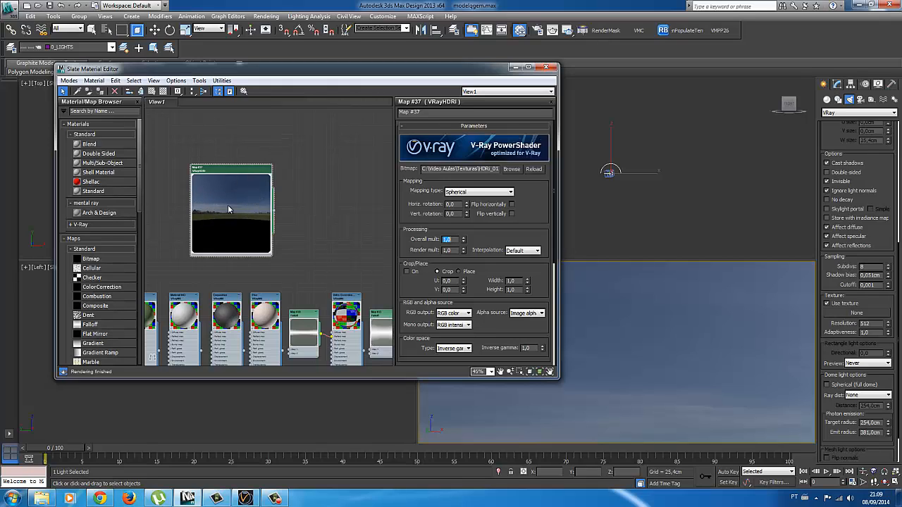
left_click(467, 204)
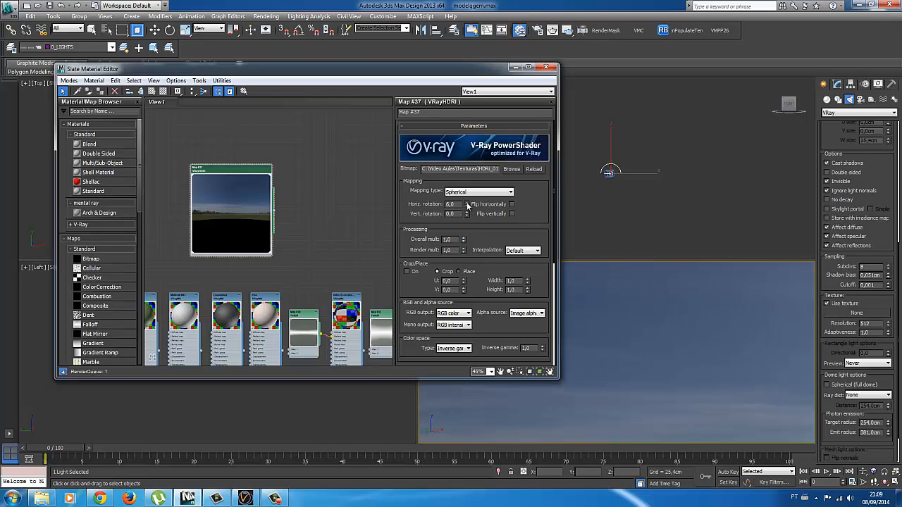
left_click(467, 204)
left_click(466, 204)
left_click(467, 204)
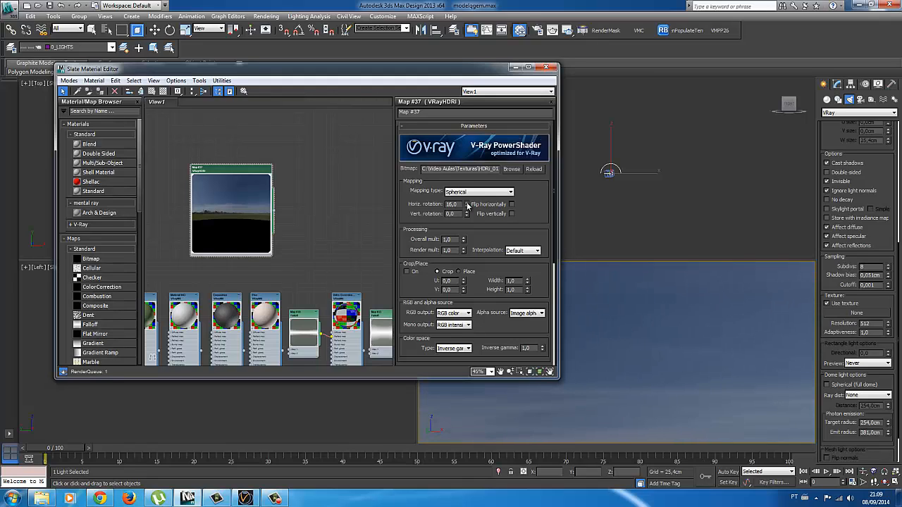
left_click(467, 203)
left_click(467, 204)
left_click(466, 204)
left_click(467, 204)
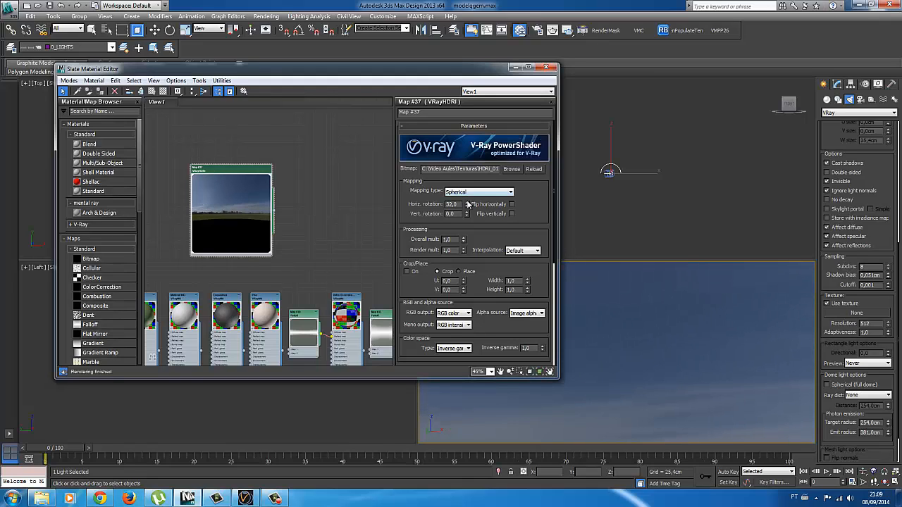
left_click(467, 204)
left_click(467, 203)
left_click(467, 204)
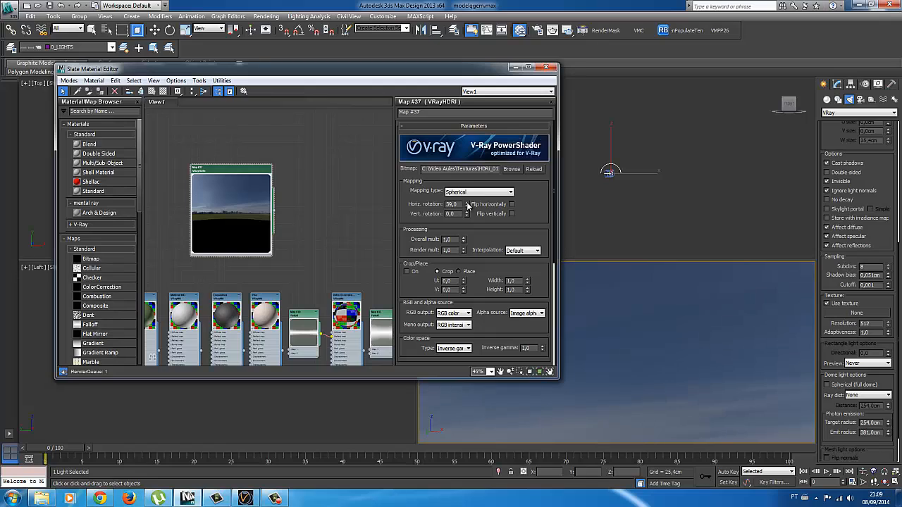
left_click_drag(467, 204, 470, 172)
left_click(467, 207)
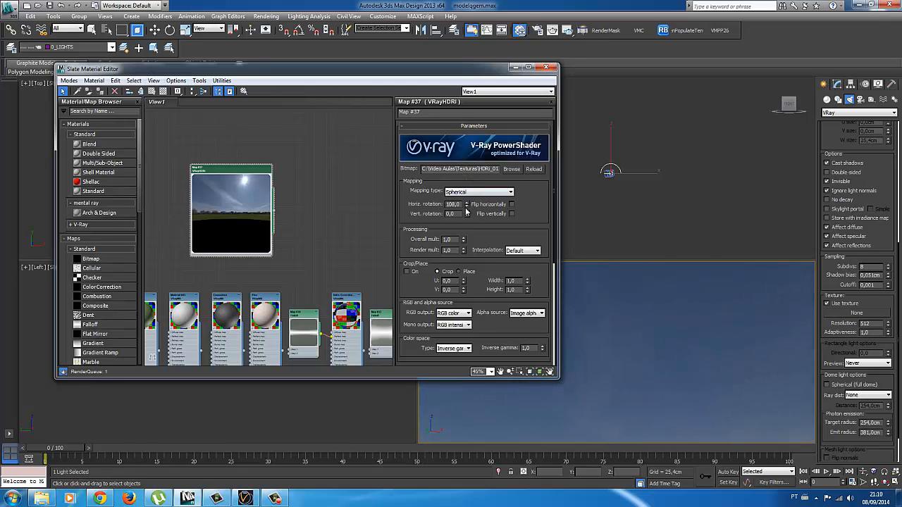
left_click(467, 207)
left_click(467, 207)
left_click(467, 208)
left_click(466, 207)
left_click(467, 207)
left_click(467, 207)
left_click(467, 207)
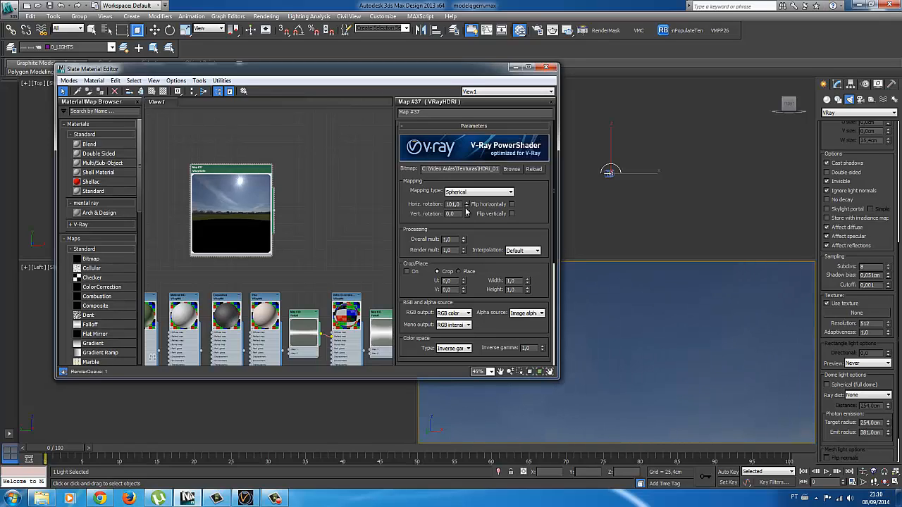
left_click(466, 207)
left_click(467, 207)
left_click(466, 208)
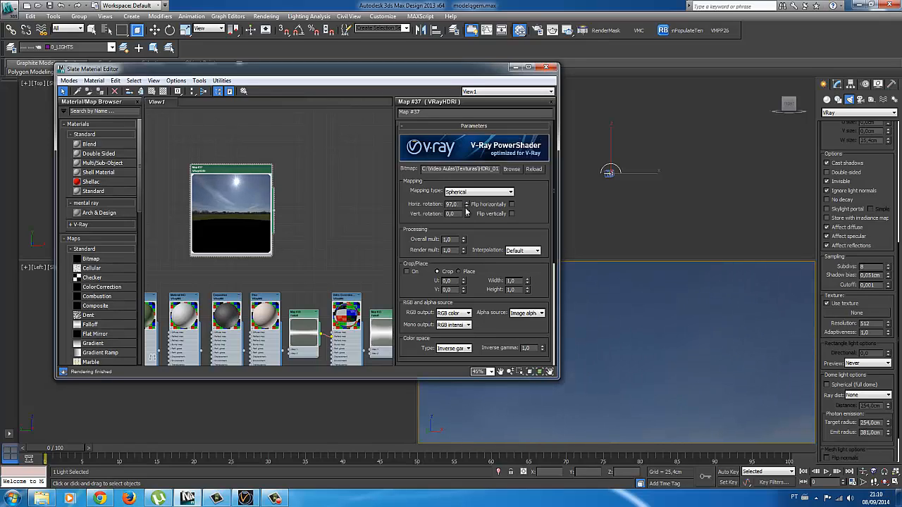
left_click(466, 208)
left_click(466, 208)
left_click(465, 208)
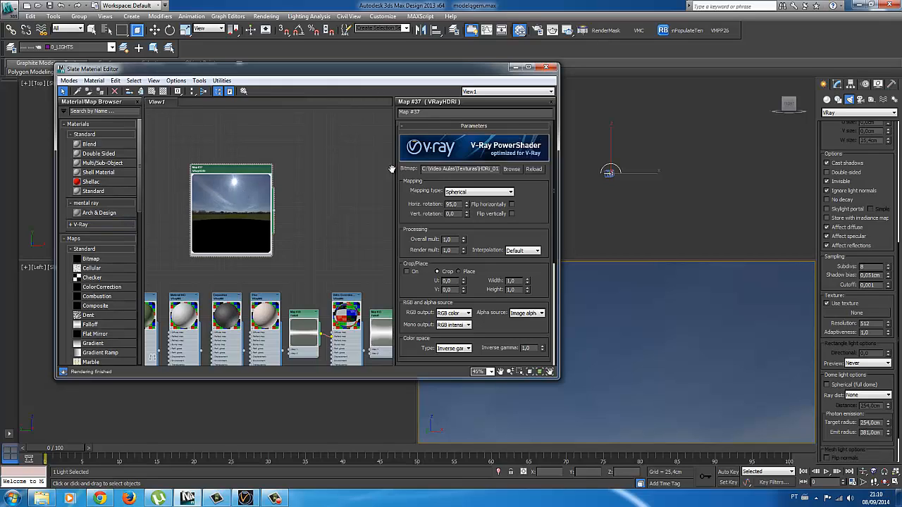
Close the Slate Material Editor and make 0_CAMERA the current layer.
left_click(547, 68)
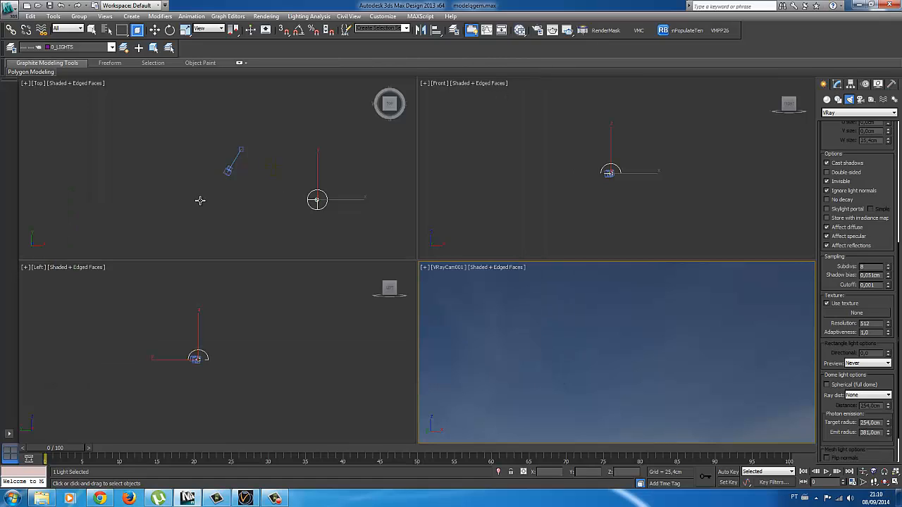
middle_click_drag(265, 204, 161, 198)
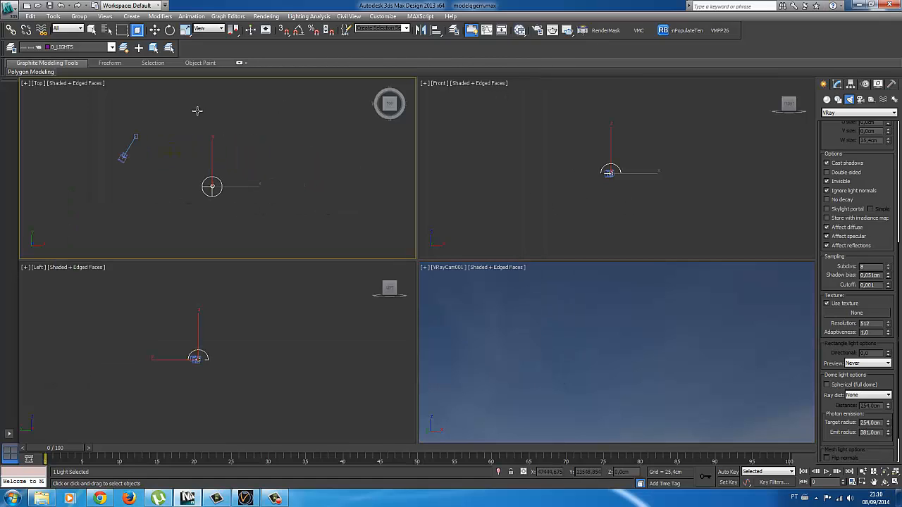
left_click(111, 47)
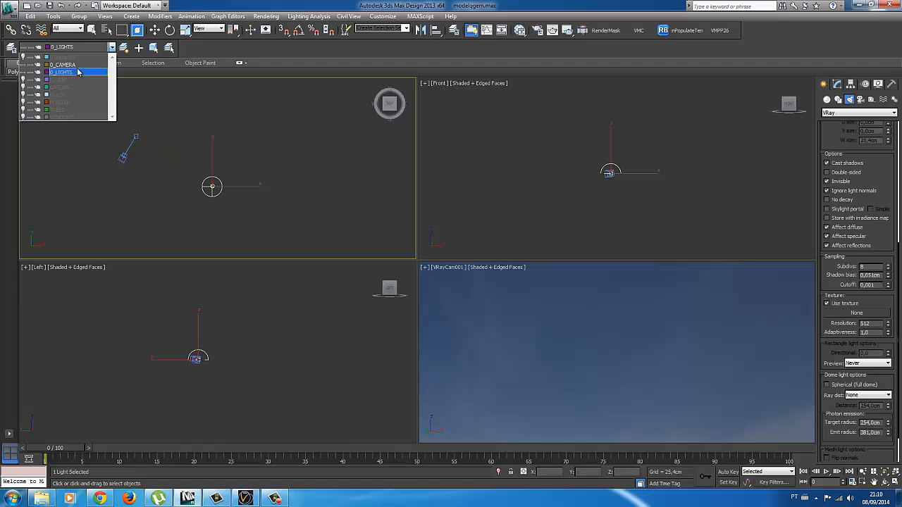
left_click(74, 69)
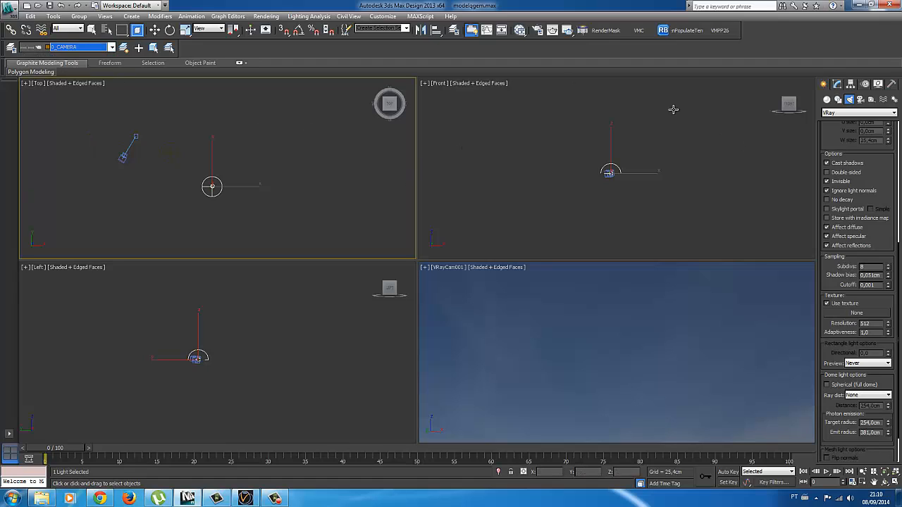
Create a targeted VRayPhysicalCamera in the Top viewport, beside the dome light, with a target distance of about 35499 cm.
left_click(861, 99)
left_click(856, 113)
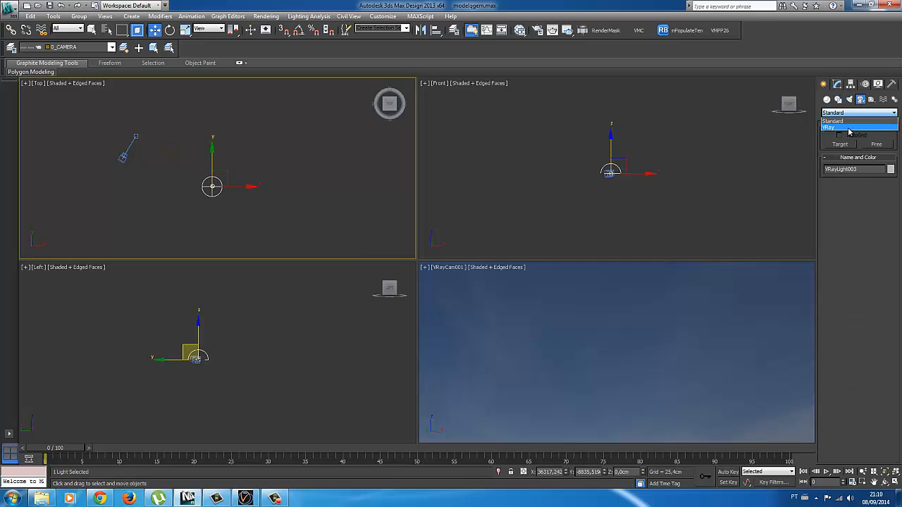
left_click(856, 125)
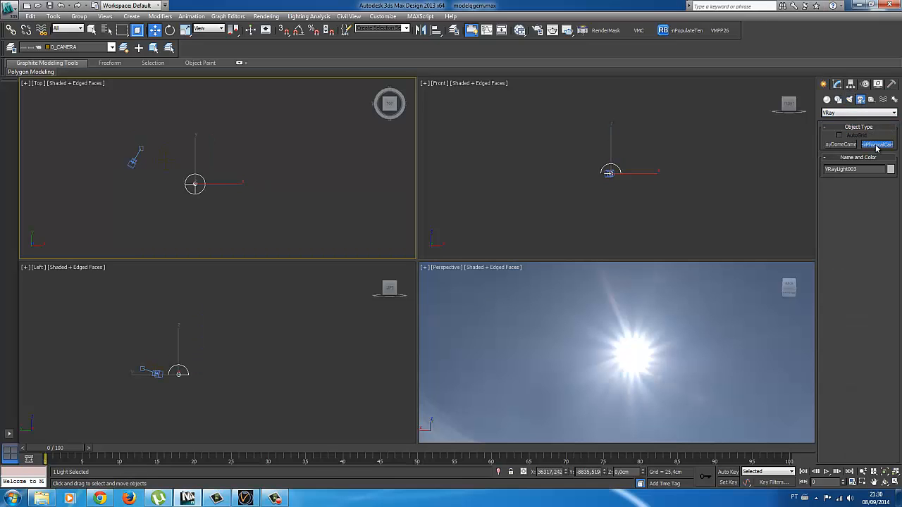
left_click(877, 144)
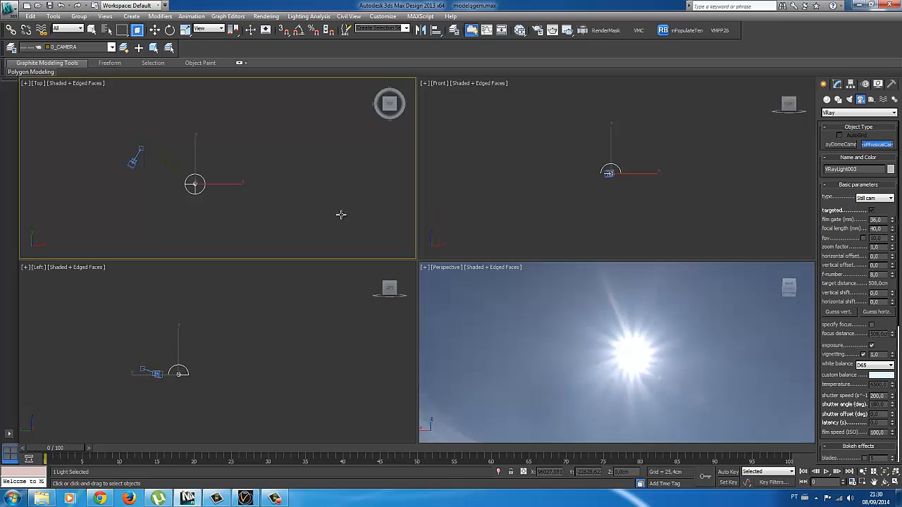
left_click_drag(306, 224, 306, 132)
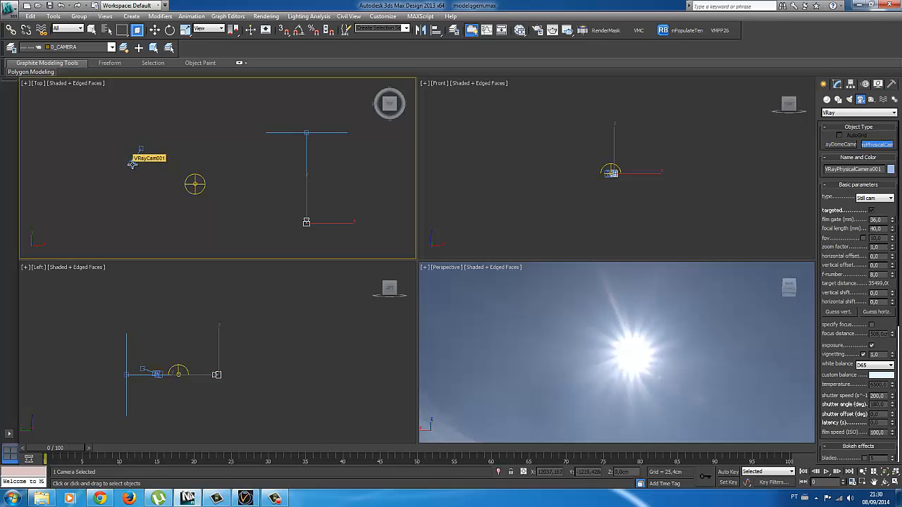
Check VRayCam001's height and set the new physical camera's Z position to the same 249,401 cm.
left_click(154, 30)
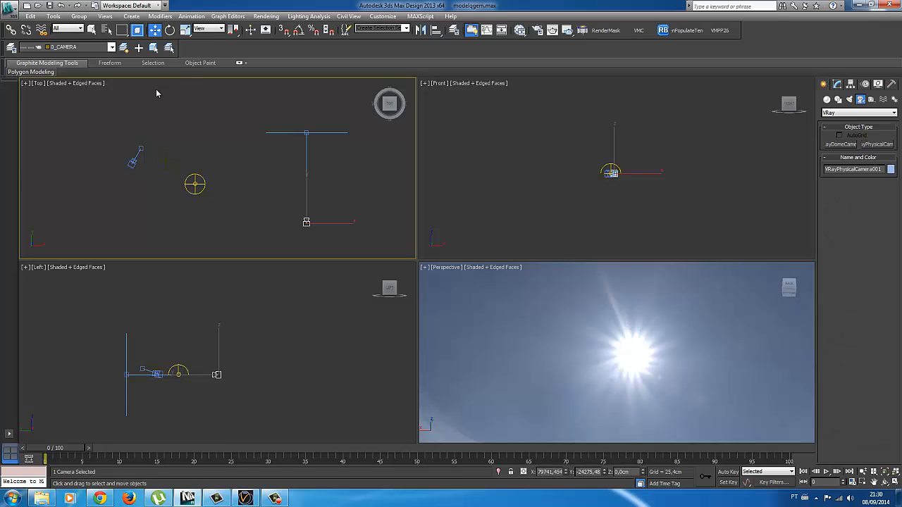
left_click(132, 163)
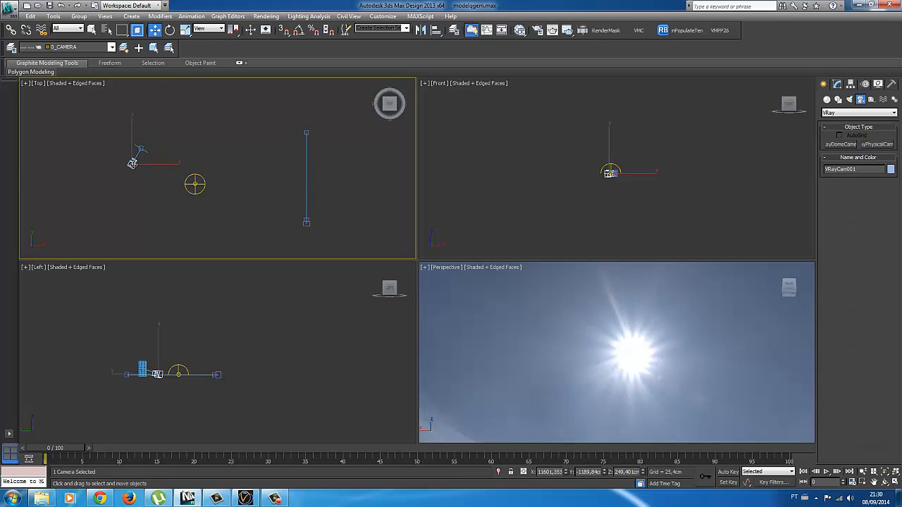
double_click(626, 472)
left_click(618, 473)
double_click(626, 471)
left_click(306, 223)
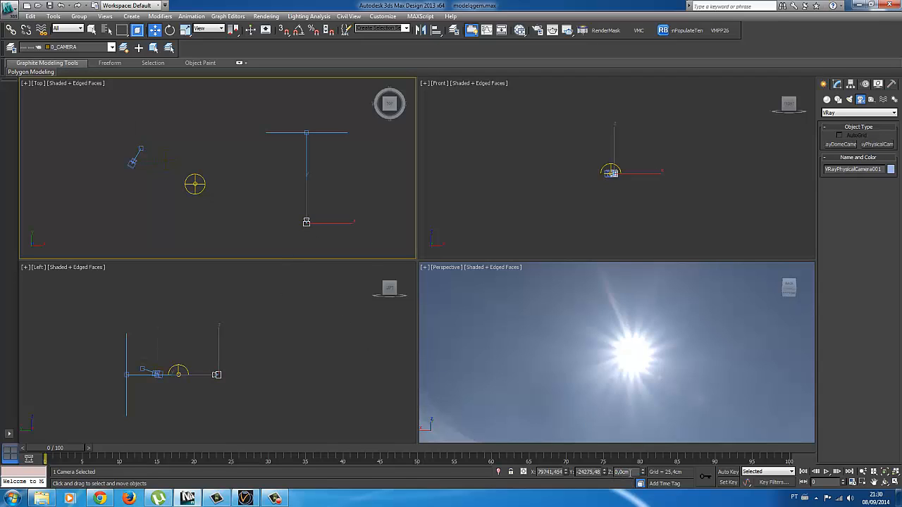
double_click(623, 472)
type("149,401")
key("Return")
type("249,401")
key("Return")
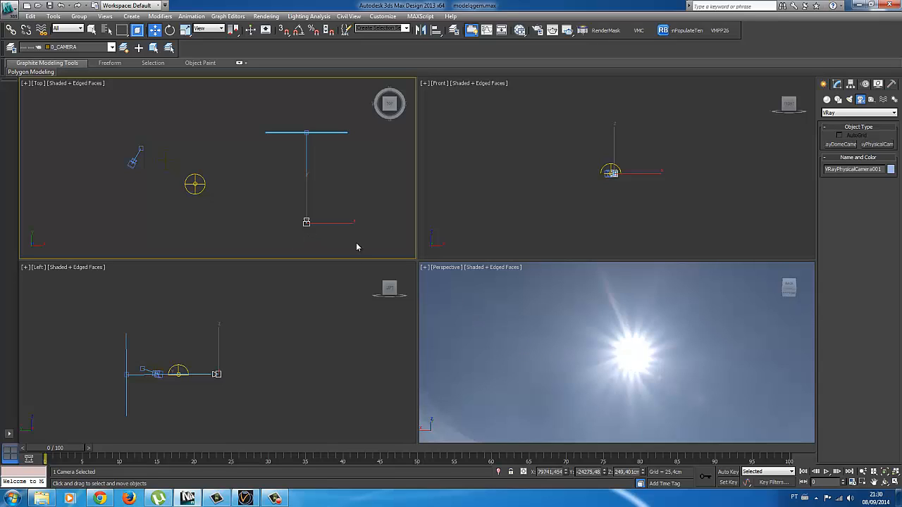
Look through the new physical camera in the Perspective viewport and turn it with Walk Through until the HDRI sun is centred.
right_click(472, 309)
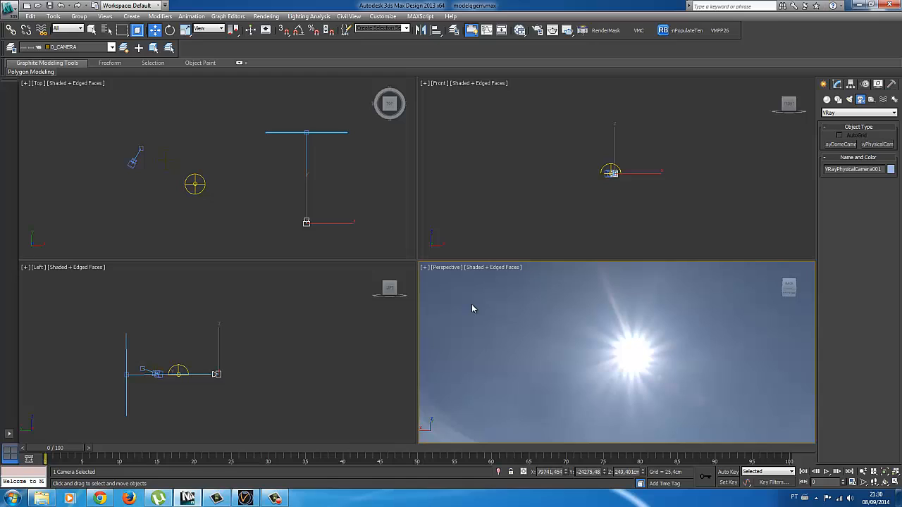
key("c")
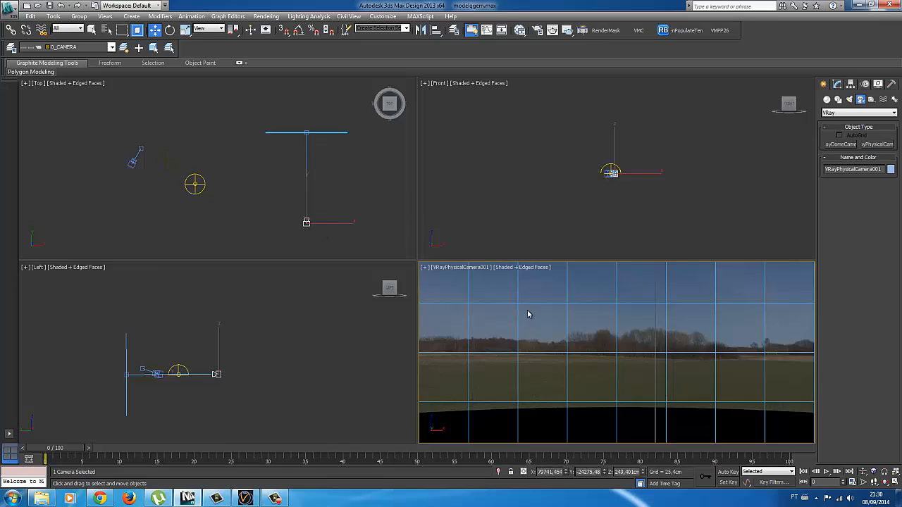
left_click(876, 483)
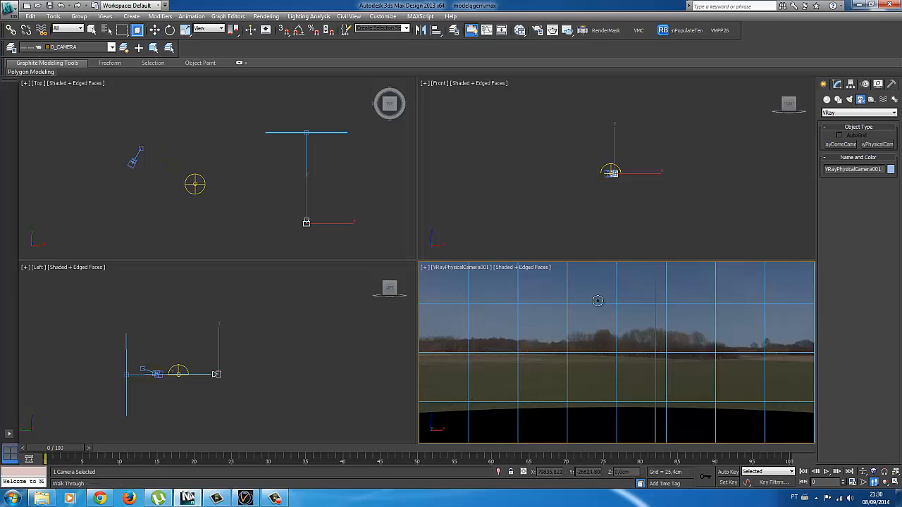
left_click_drag(597, 303, 535, 332)
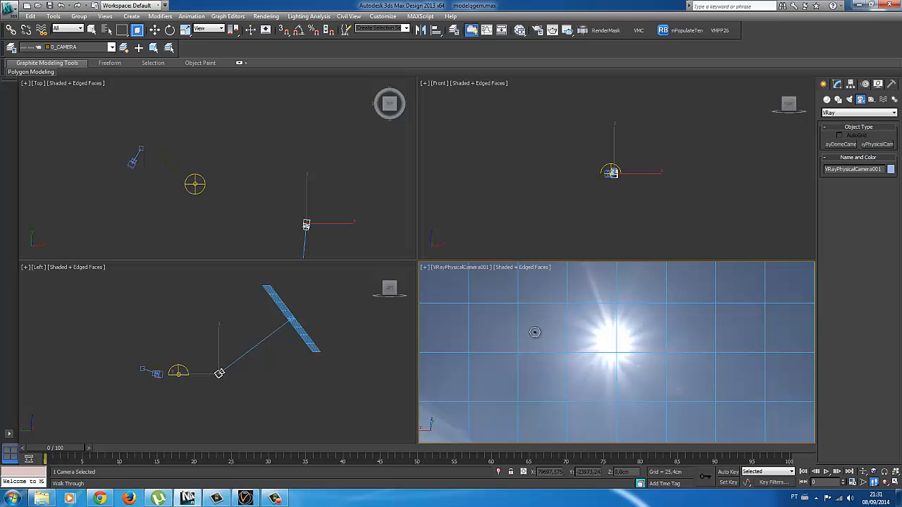
middle_click_drag(359, 233, 334, 147)
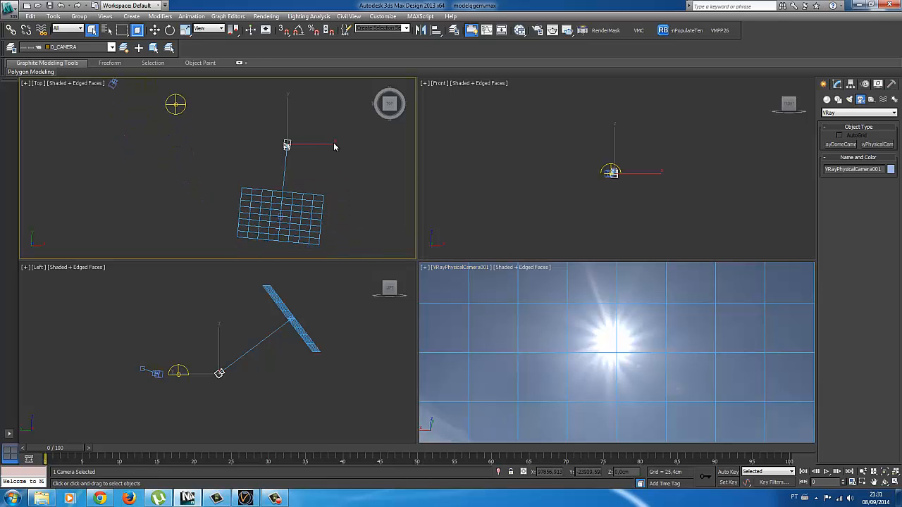
scroll(336, 204, "down", 3)
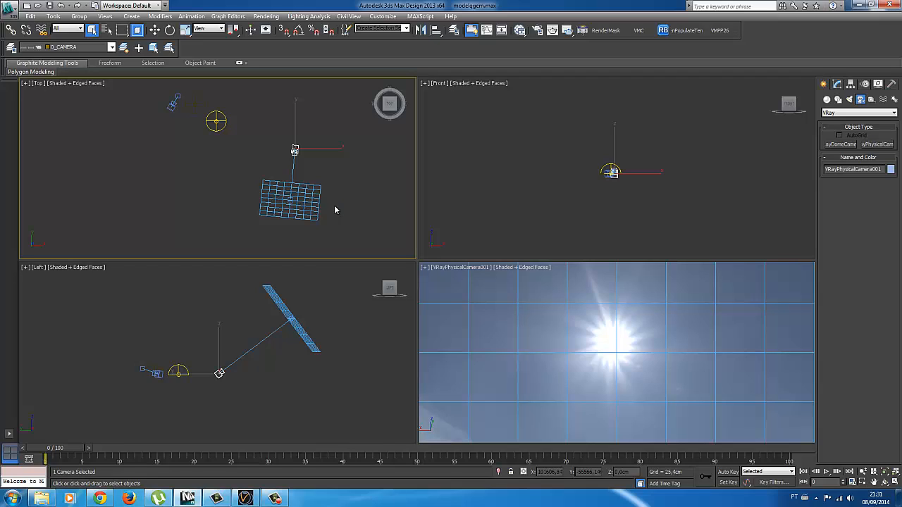
left_click(335, 182)
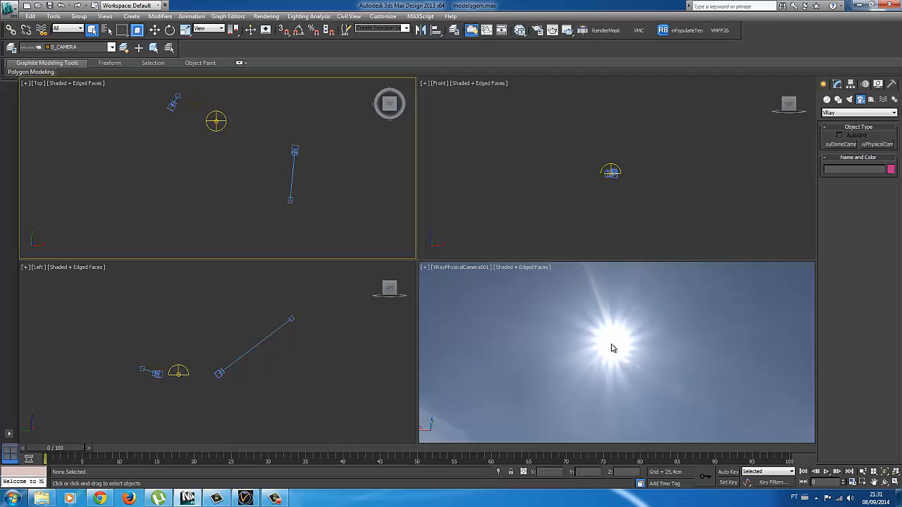
Create a VRaySun in the Top viewport along the new camera's line of sight, declining the automatic VRaySky environment map.
left_click(849, 100)
left_click(850, 113)
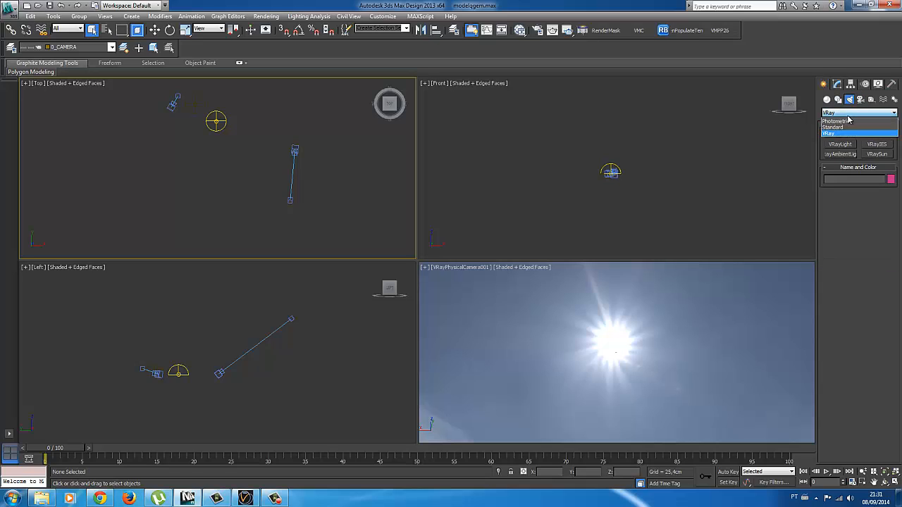
left_click(850, 133)
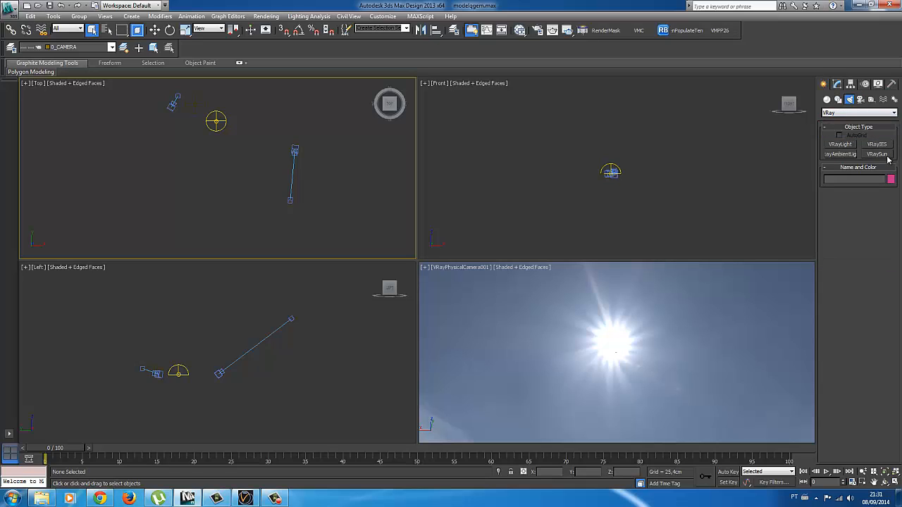
left_click(877, 153)
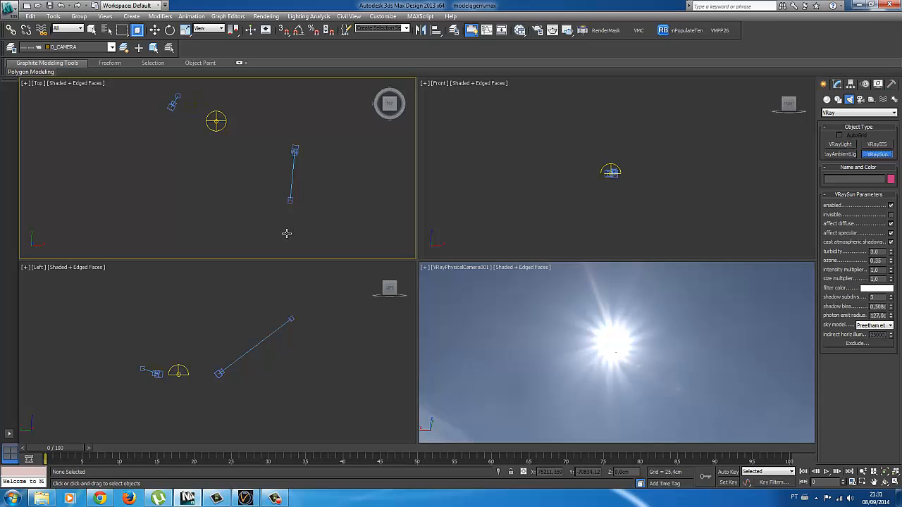
left_click_drag(287, 233, 299, 101)
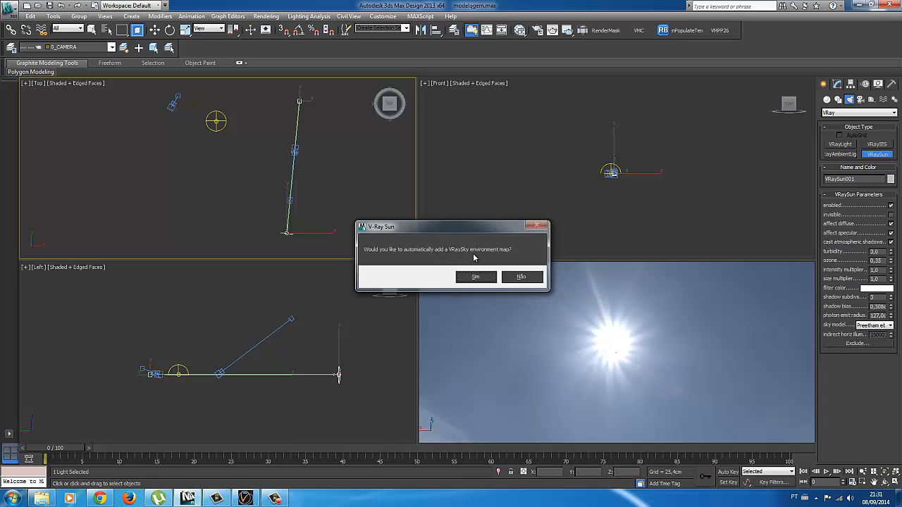
left_click(521, 277)
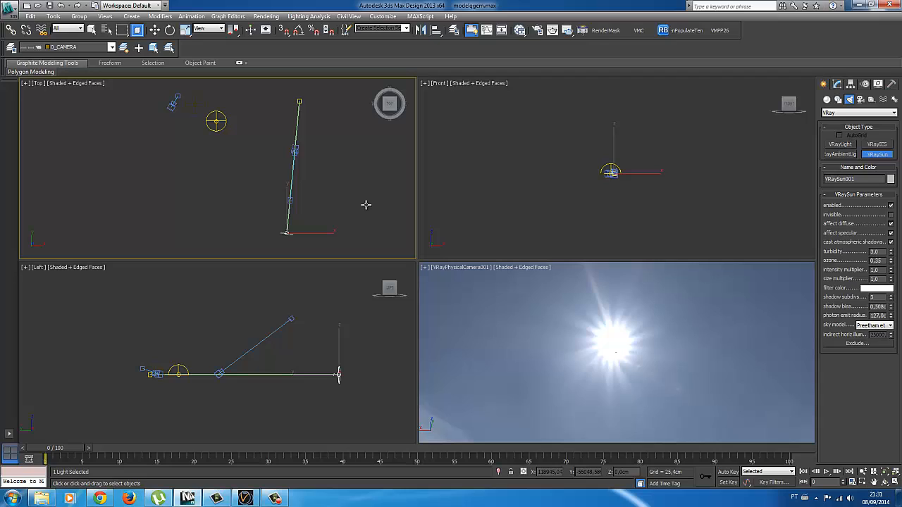
Raise the VRaySun in the Left viewport to a Z height of about 37567 cm, over the HDRI sun in the camera view.
middle_click_drag(317, 335, 262, 323)
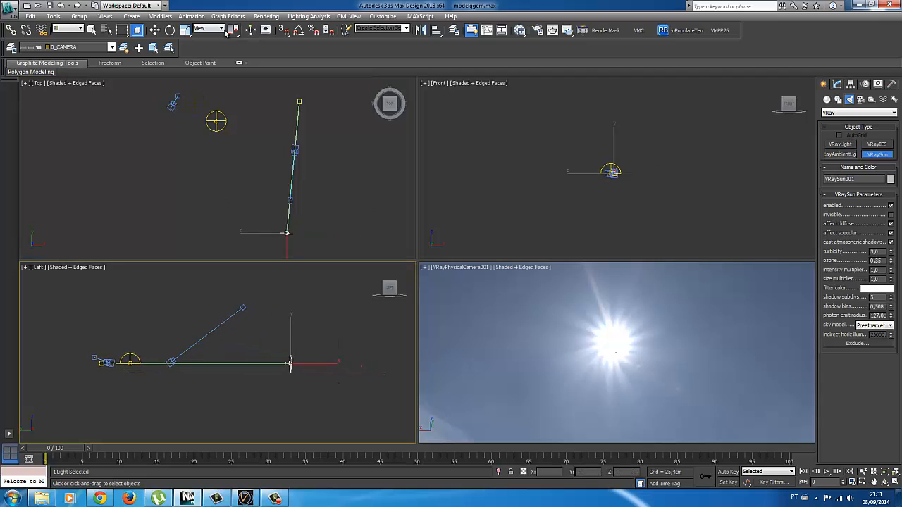
left_click(154, 30)
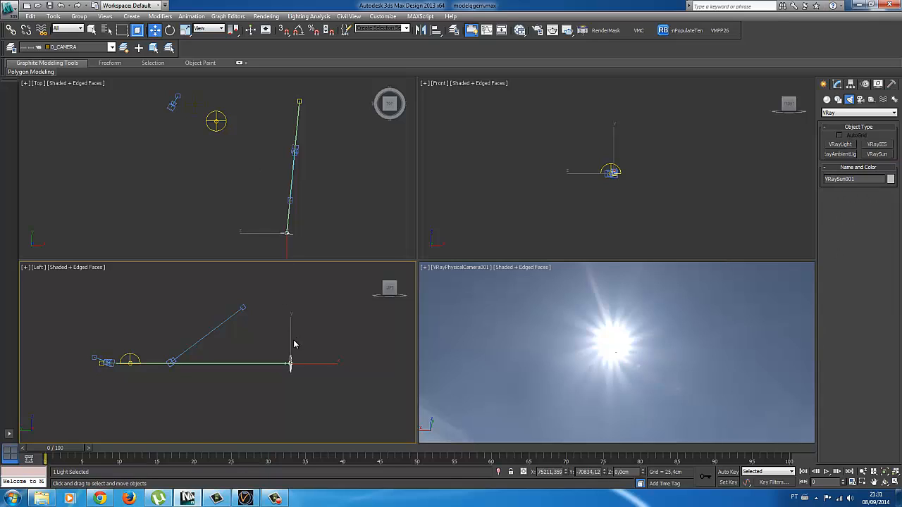
key("c")
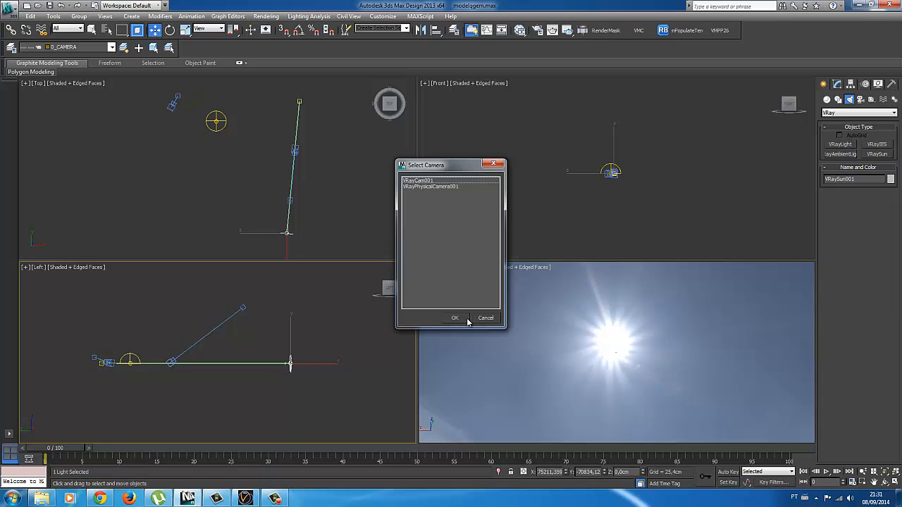
left_click(493, 164)
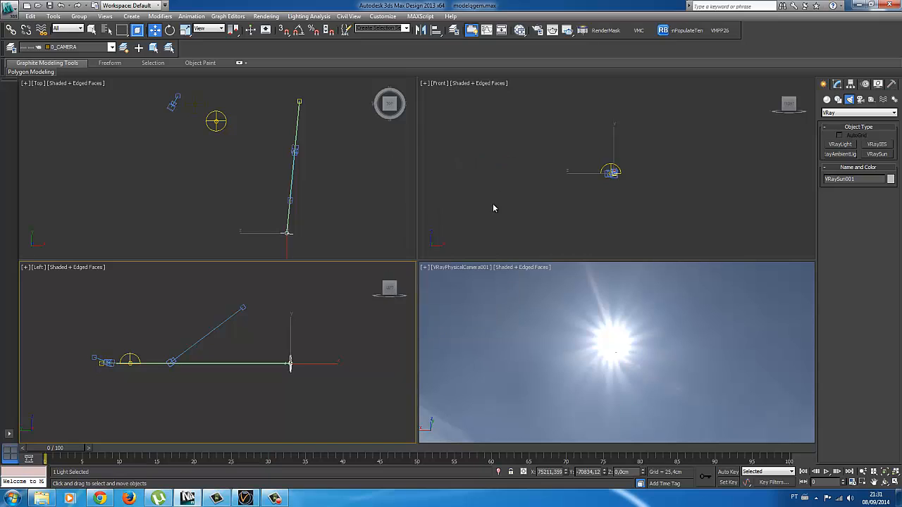
left_click_drag(293, 327, 299, 234)
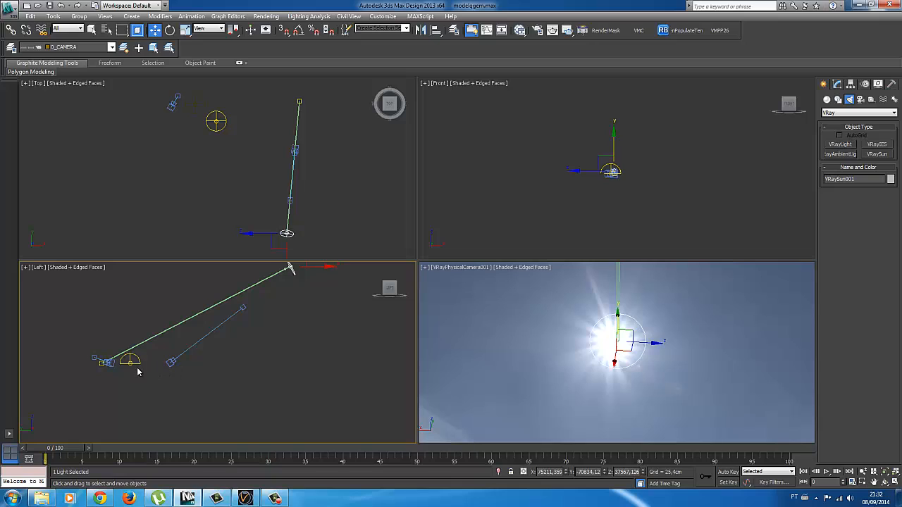
Move the VRaySun target in the Left viewport from near VRayCam001 to beside the new physical camera's body.
middle_click_drag(108, 377, 227, 395)
scroll(227, 395, "up", 4)
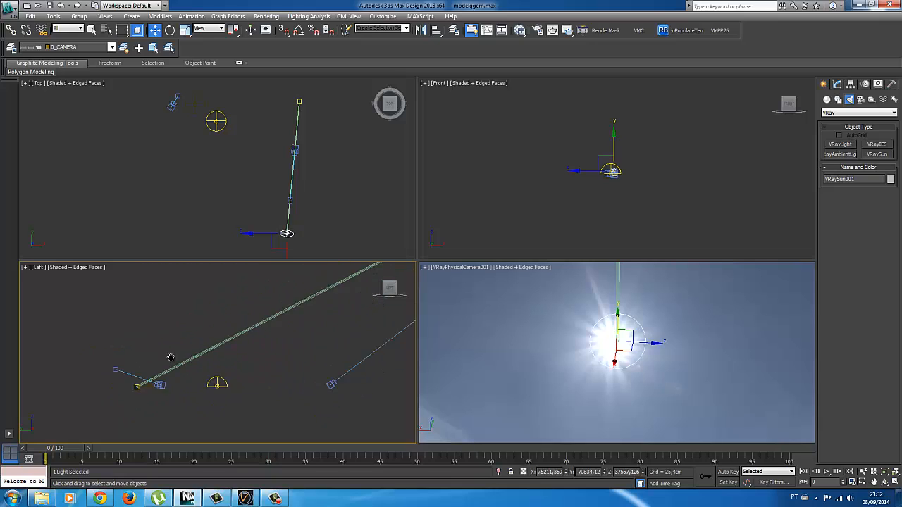
left_click(142, 353)
middle_click_drag(138, 375, 121, 379)
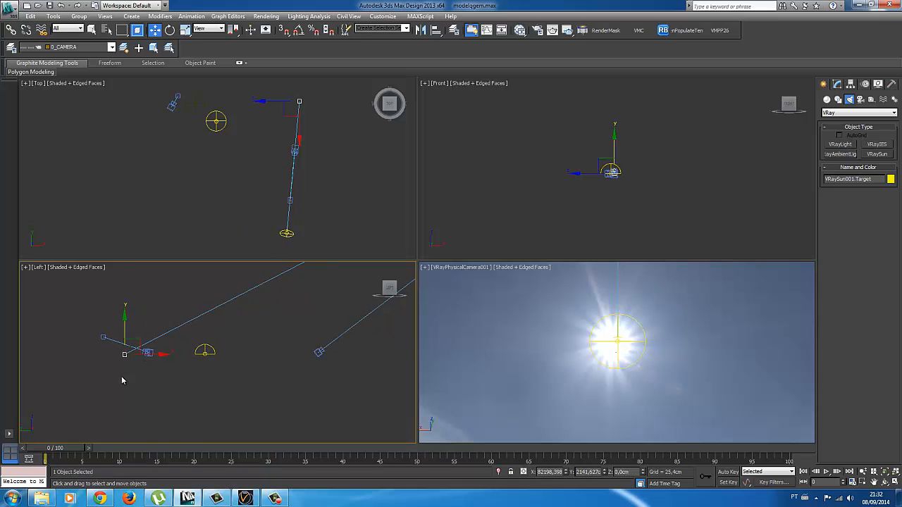
left_click_drag(141, 343, 344, 330)
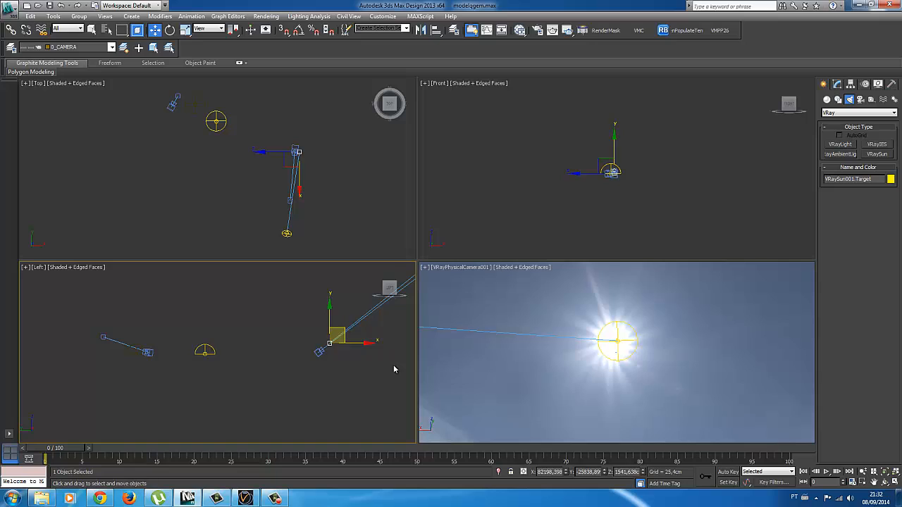
Nudge the VRaySun target closer to the physical camera so the sun's ray follows the camera's line of sight.
middle_click_drag(393, 366, 288, 403)
scroll(337, 344, "down", 8)
scroll(288, 359, "up", 4)
middle_click_drag(295, 333, 279, 351)
middle_click_drag(236, 395, 254, 367)
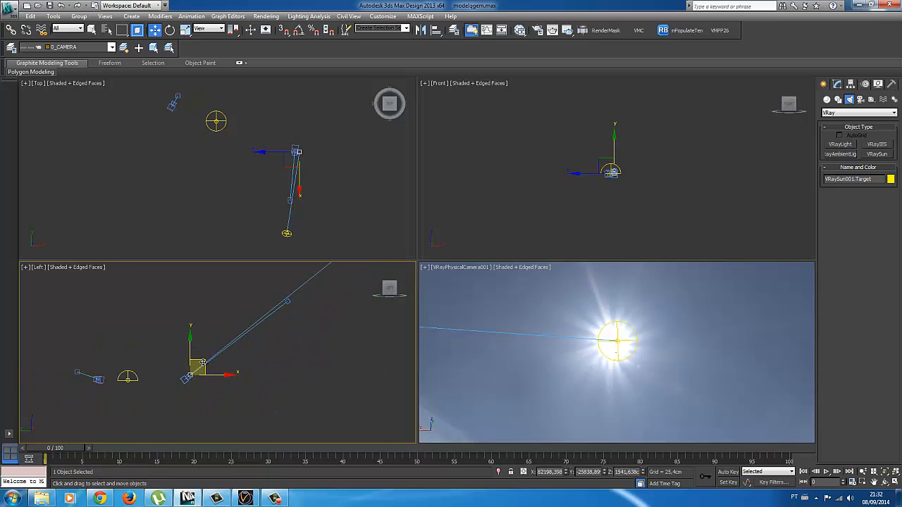
left_click_drag(202, 363, 201, 365)
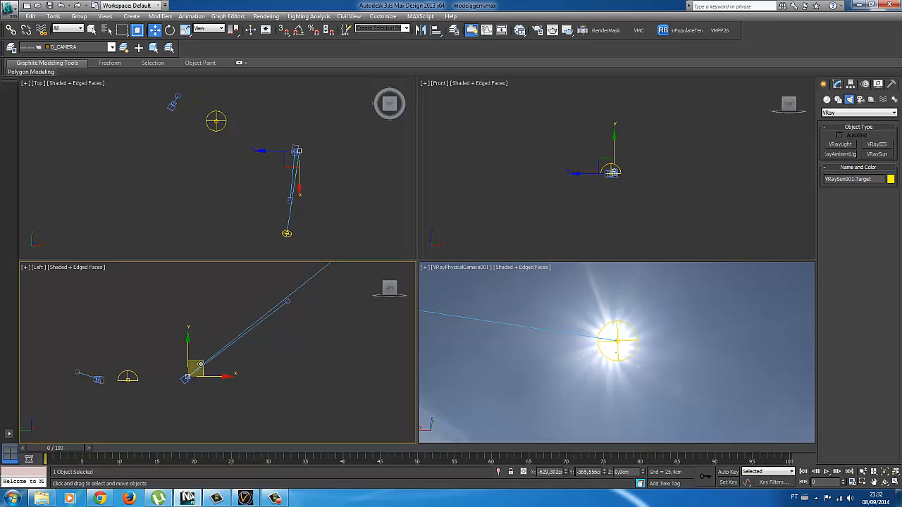
scroll(282, 371, "down", 3)
middle_click_drag(271, 382, 217, 417)
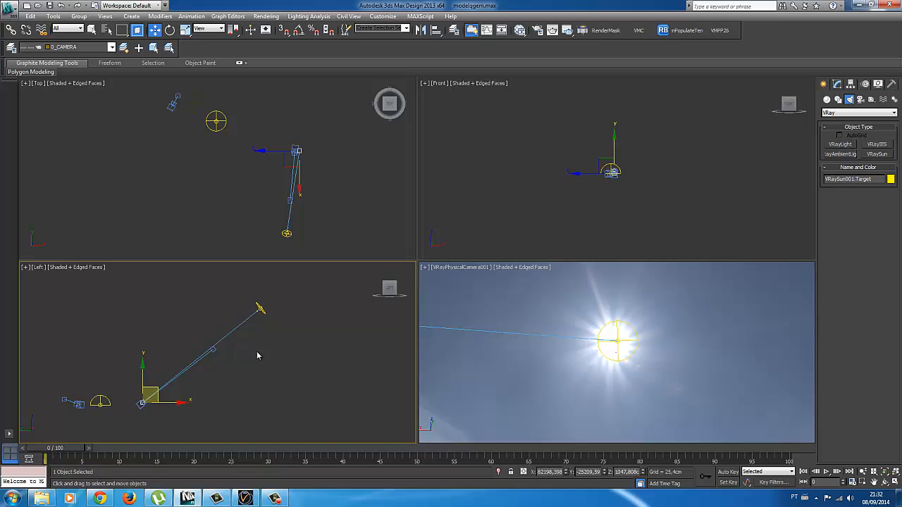
Nudge the VRaySun in the Top viewport and shift it about 2343 cm outward in the Left viewport, aligning its ray with the camera's line of sight.
left_click(260, 308)
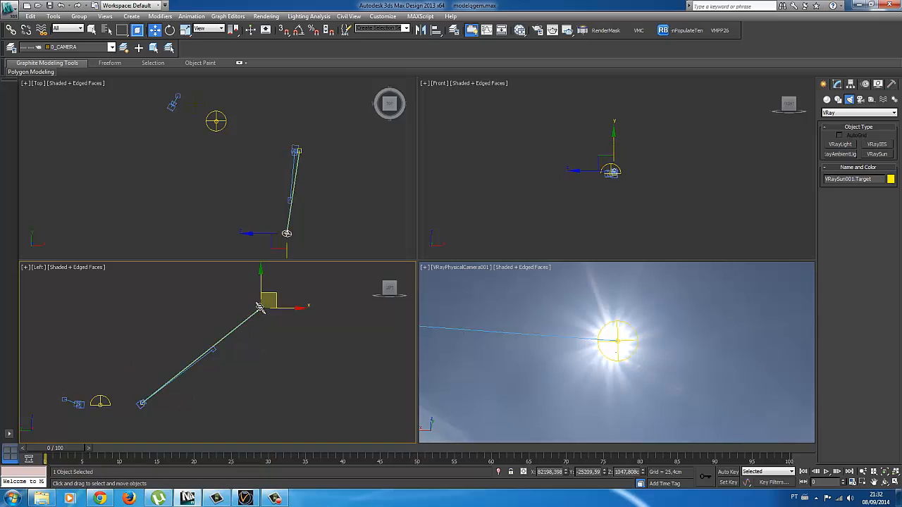
right_click(280, 253)
mouse_move(319, 234)
left_mouse_down()
mouse_move(306, 235)
mouse_move(320, 235)
left_mouse_up()
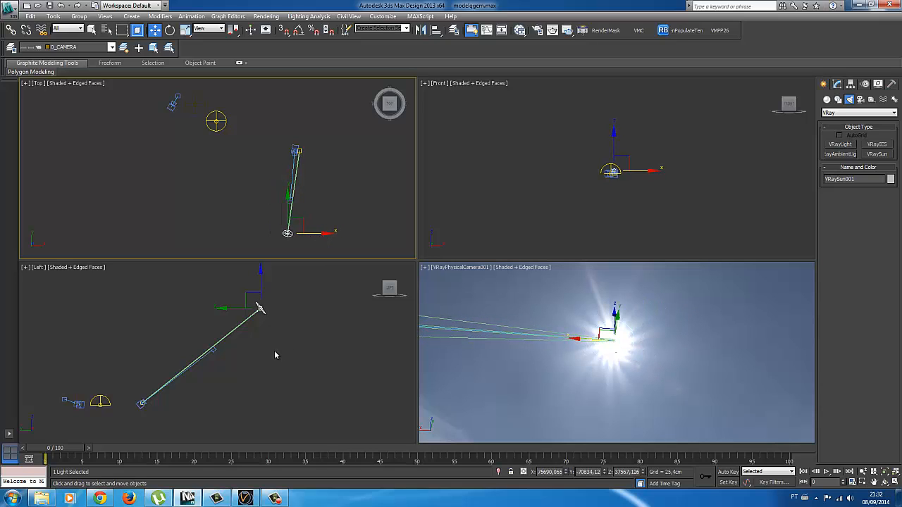
right_click(275, 354)
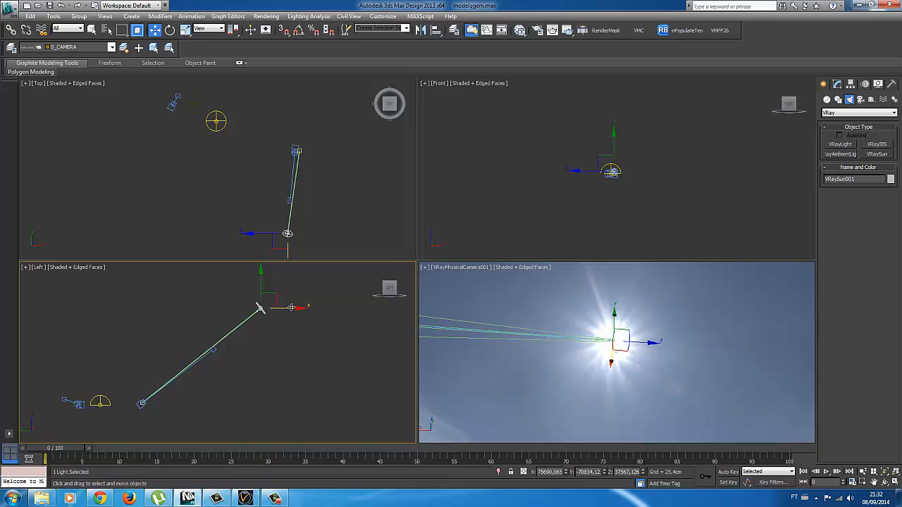
left_click_drag(259, 308, 266, 308)
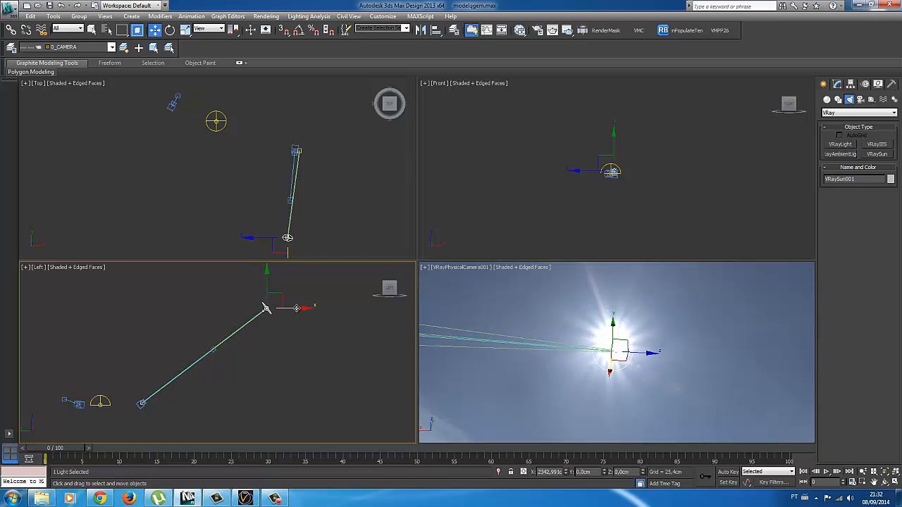
Delete the VRayPhysicalCamera001 that was used to align the sun.
middle_click_drag(250, 405, 226, 369)
left_click(208, 363)
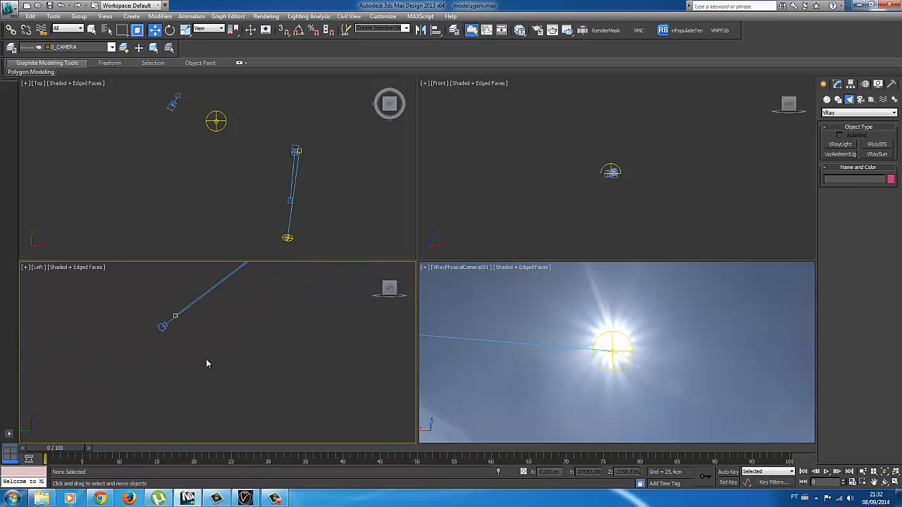
left_click(163, 326)
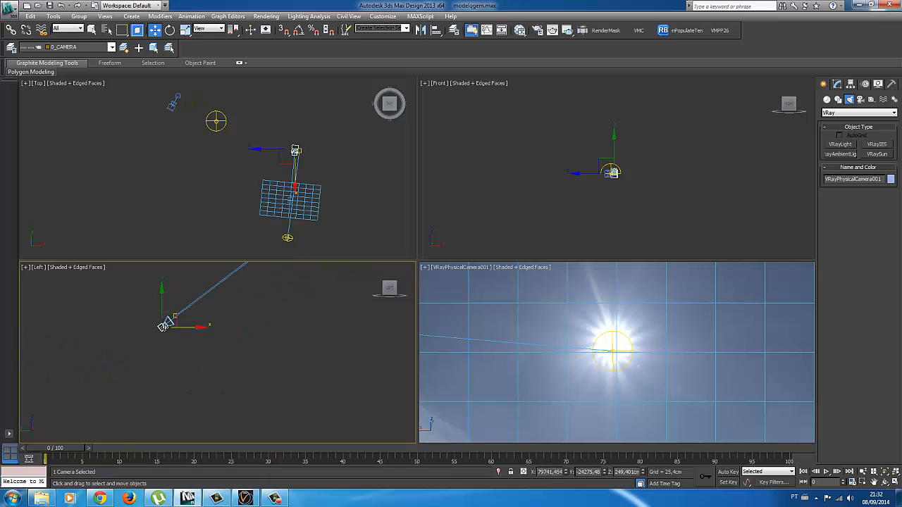
key("Delete")
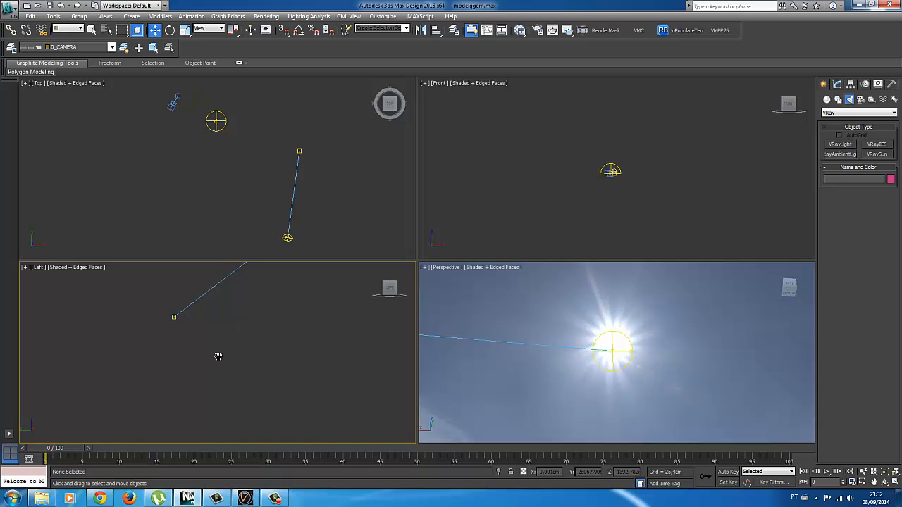
middle_click_drag(218, 356, 206, 292)
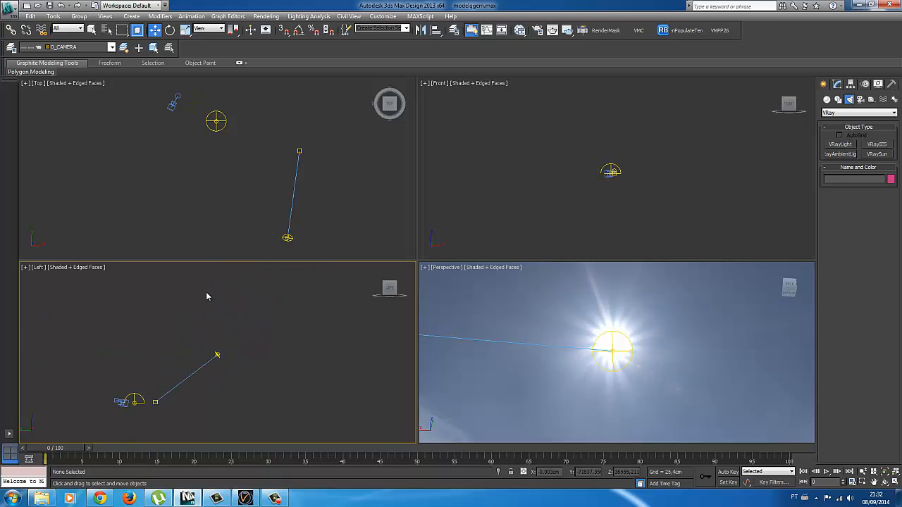
Select the dome light in the Top viewport.
mouse_move(250, 195)
middle_mouse_down()
mouse_move(232, 205)
mouse_move(244, 173)
mouse_move(251, 194)
middle_mouse_up()
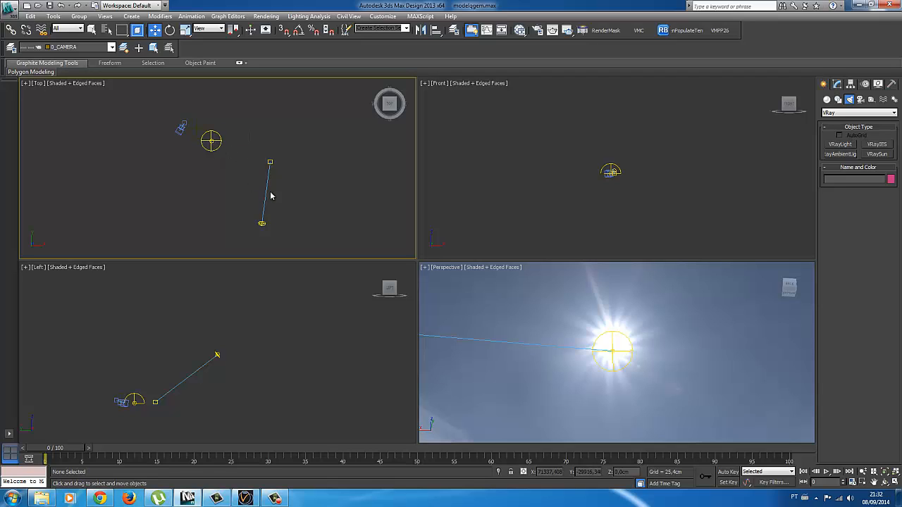
middle_click_drag(278, 216, 291, 220)
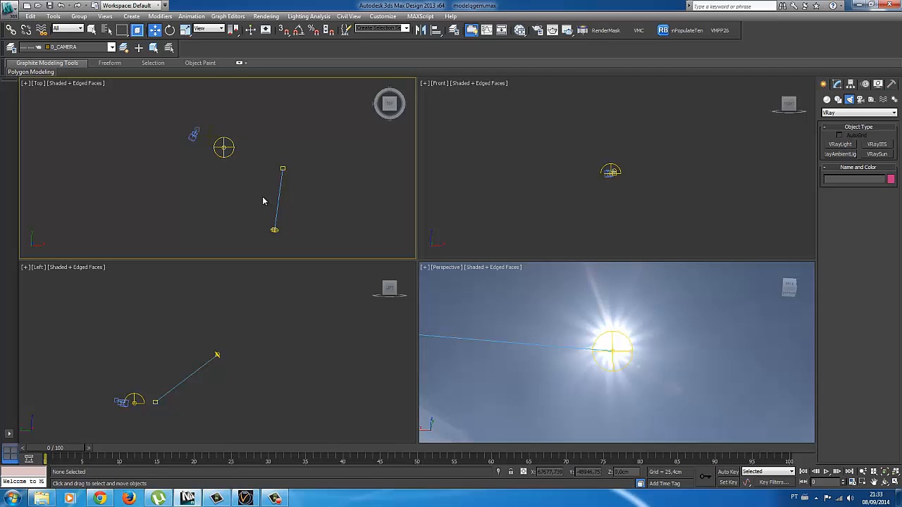
middle_click_drag(238, 165, 241, 172)
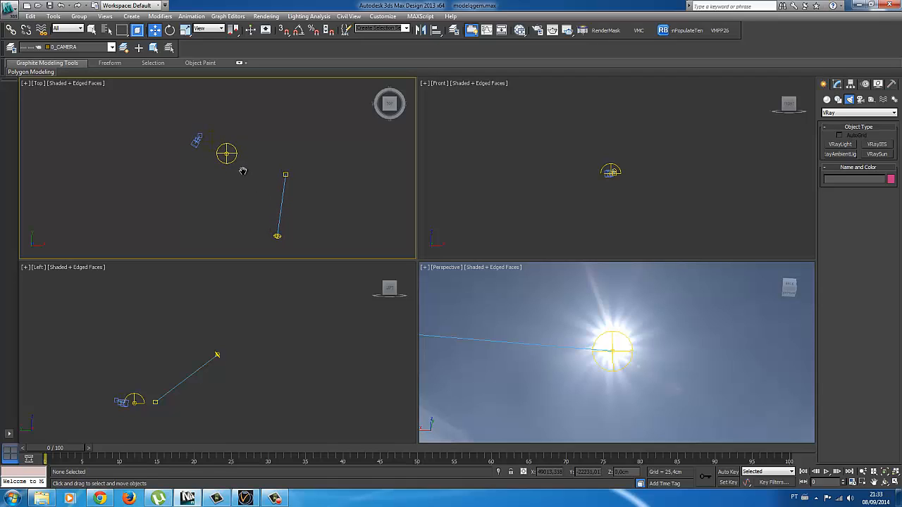
left_click(226, 153)
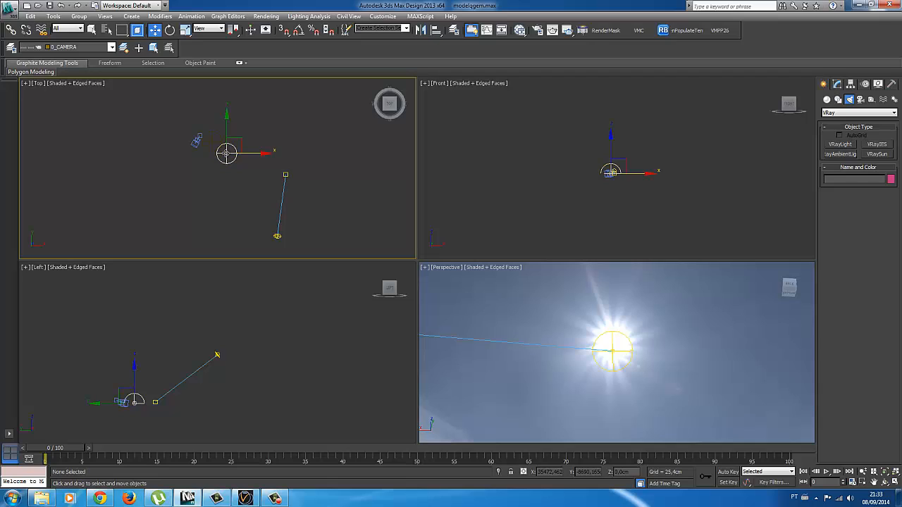
right_click(226, 153)
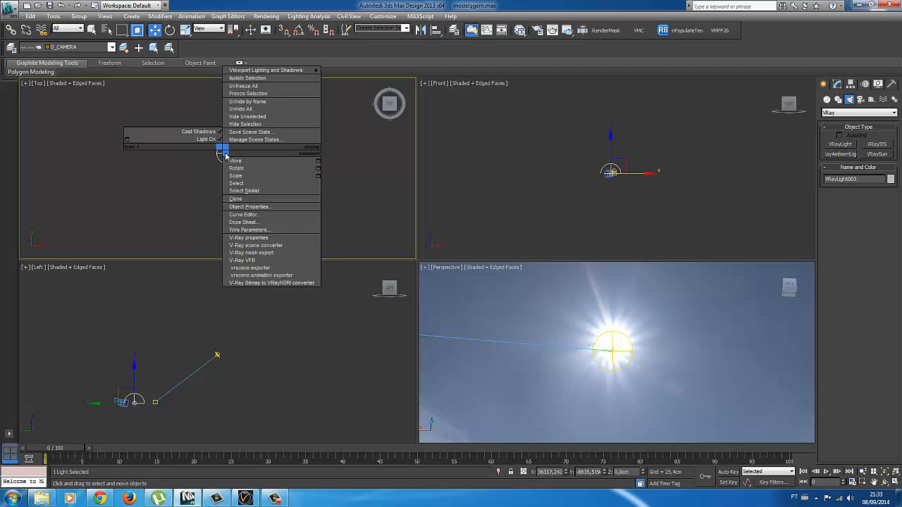
left_click(249, 231)
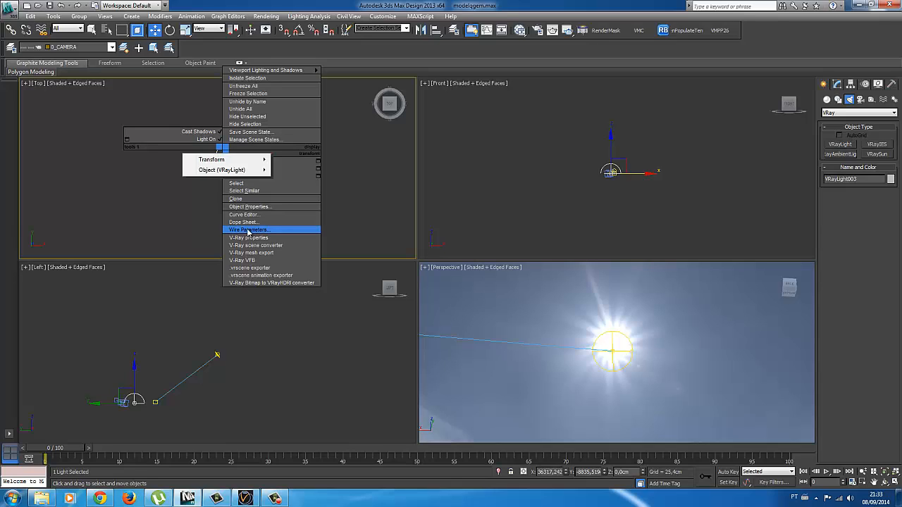
mouse_move(224, 161)
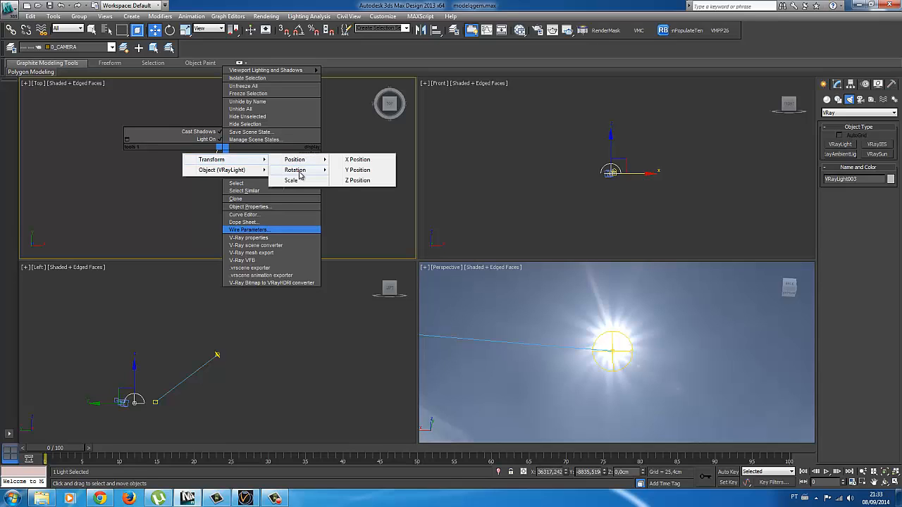
mouse_move(297, 172)
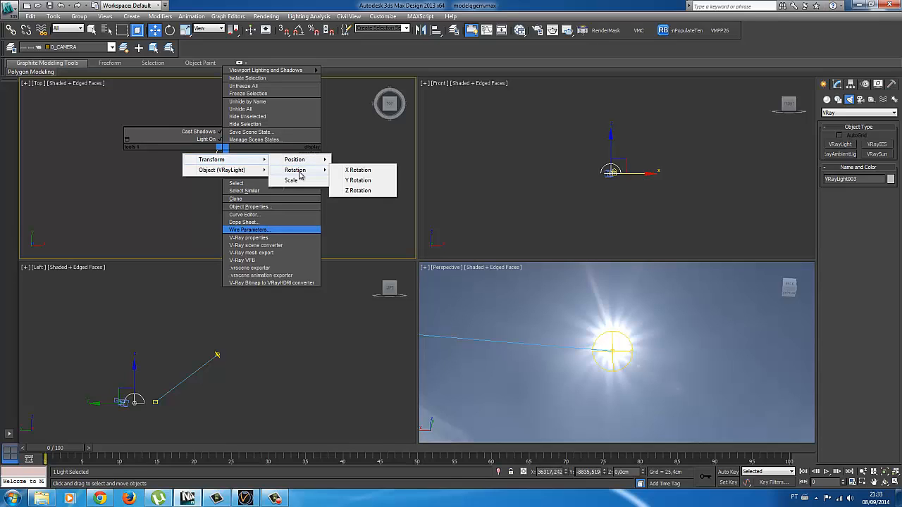
left_click(360, 191)
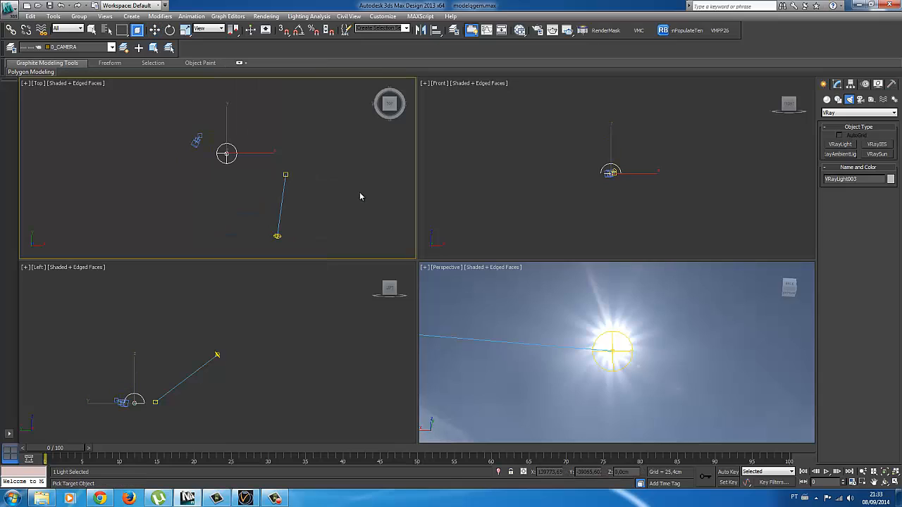
left_click(233, 164)
mouse_move(235, 180)
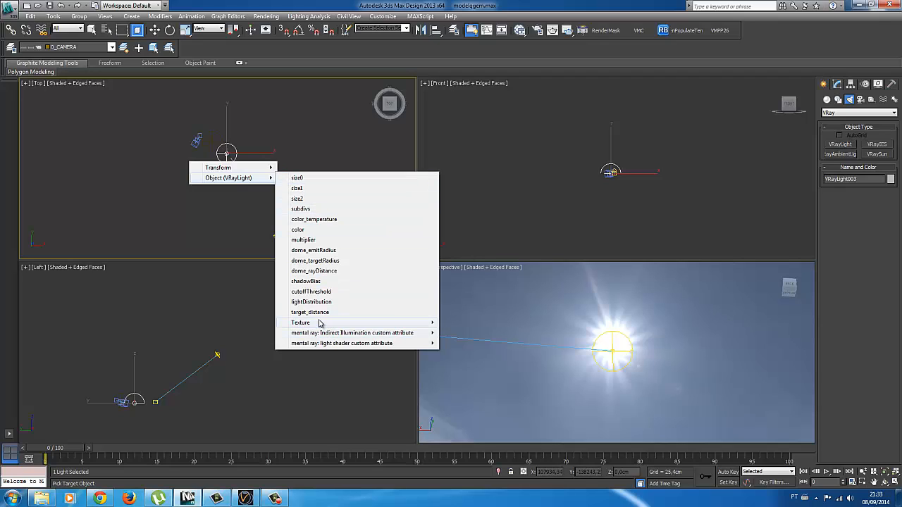
mouse_move(322, 323)
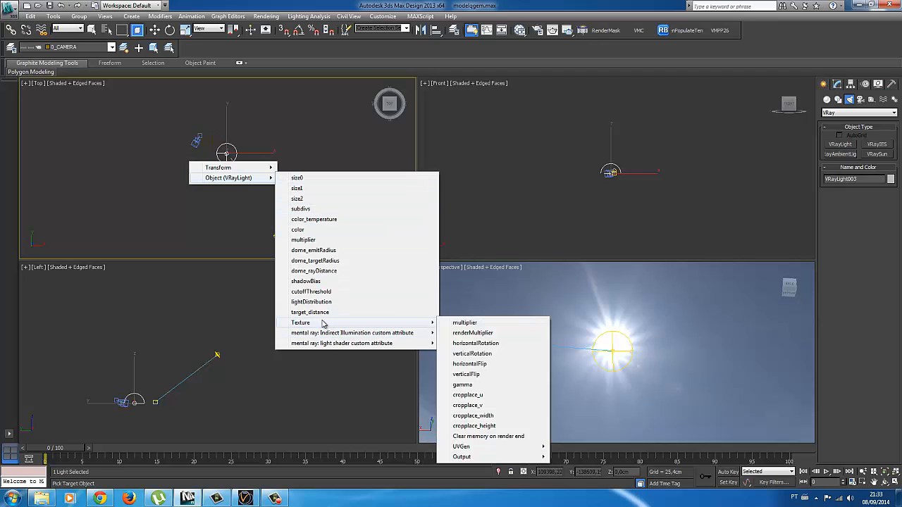
left_click(483, 344)
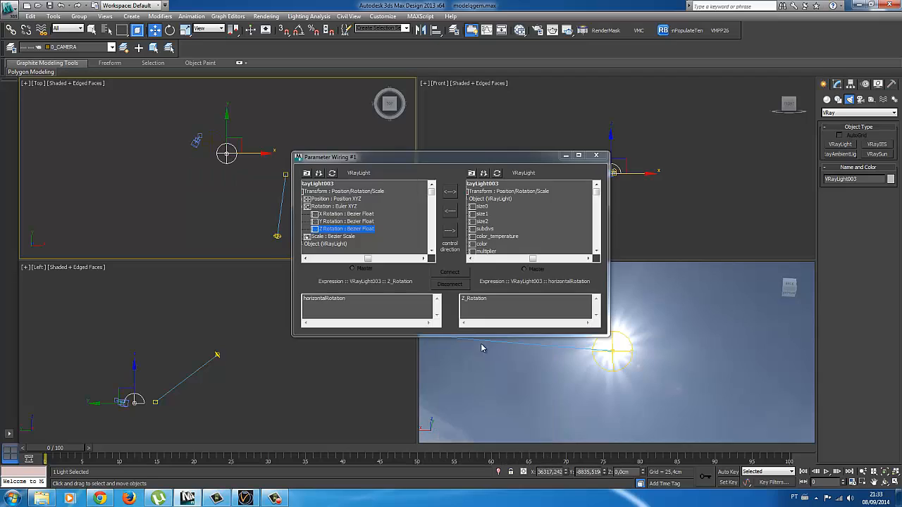
left_click(597, 195)
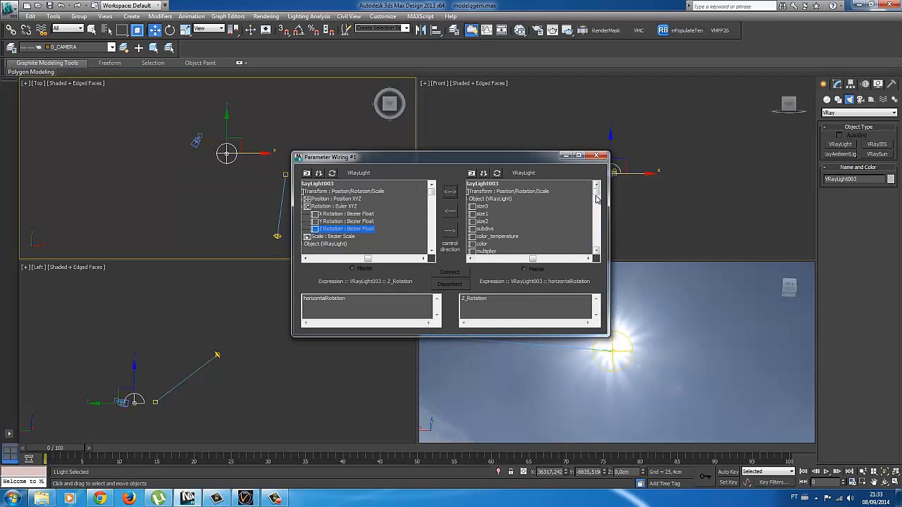
left_click(596, 156)
Start wiring the dome light's Z Rotation to the horizontalRotation parameter of its own texture.
right_click(227, 154)
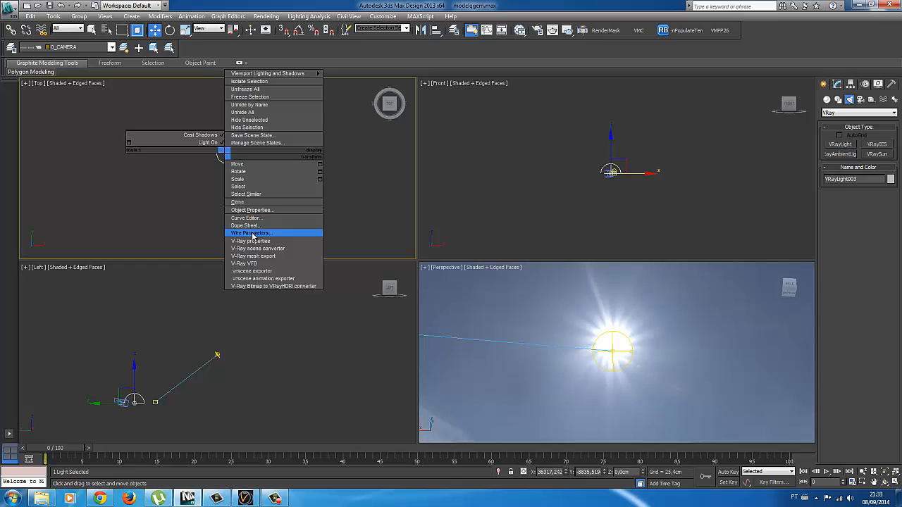
left_click(273, 234)
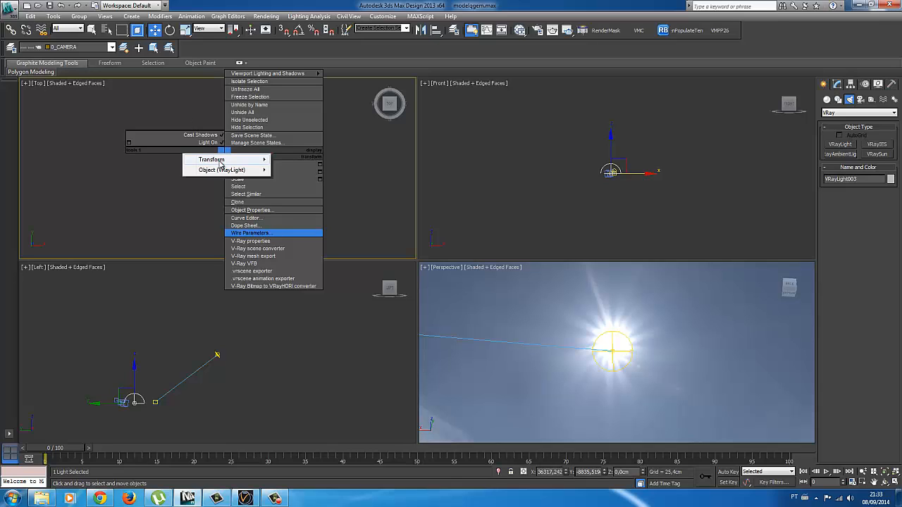
mouse_move(219, 160)
mouse_move(296, 170)
left_click(361, 191)
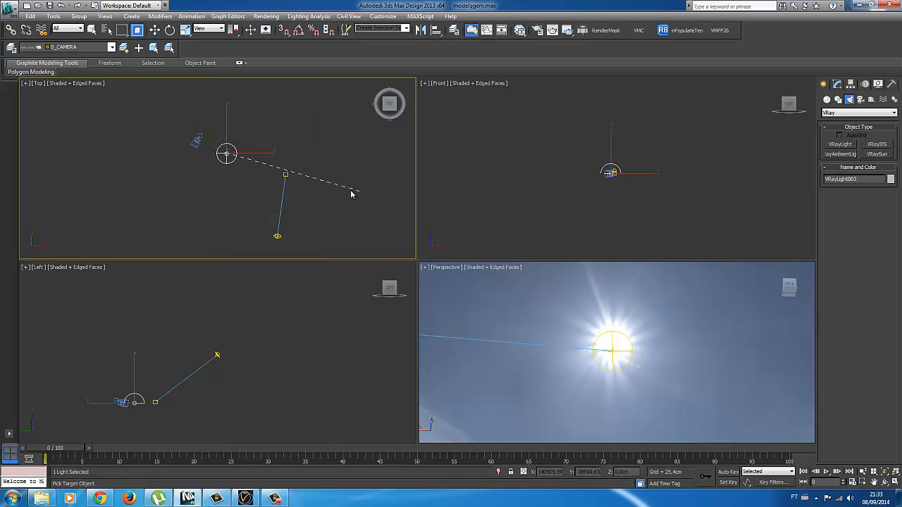
left_click(235, 167)
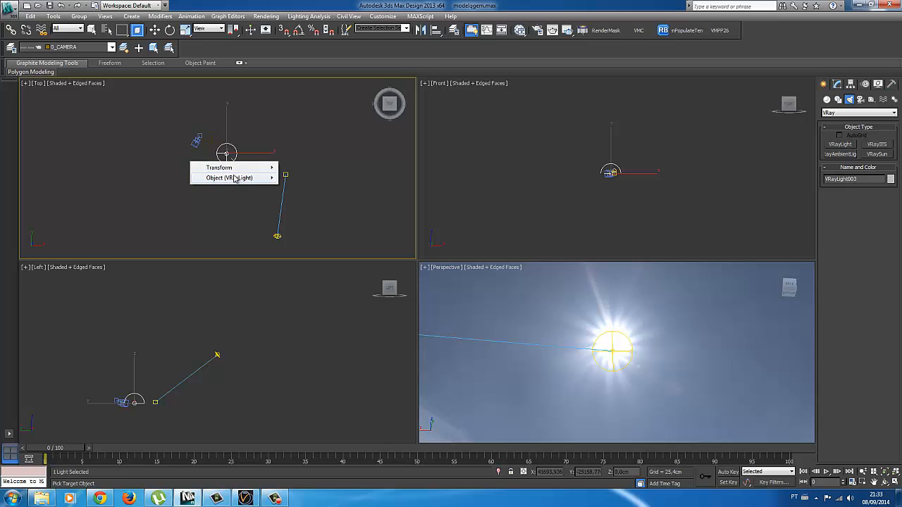
mouse_move(235, 179)
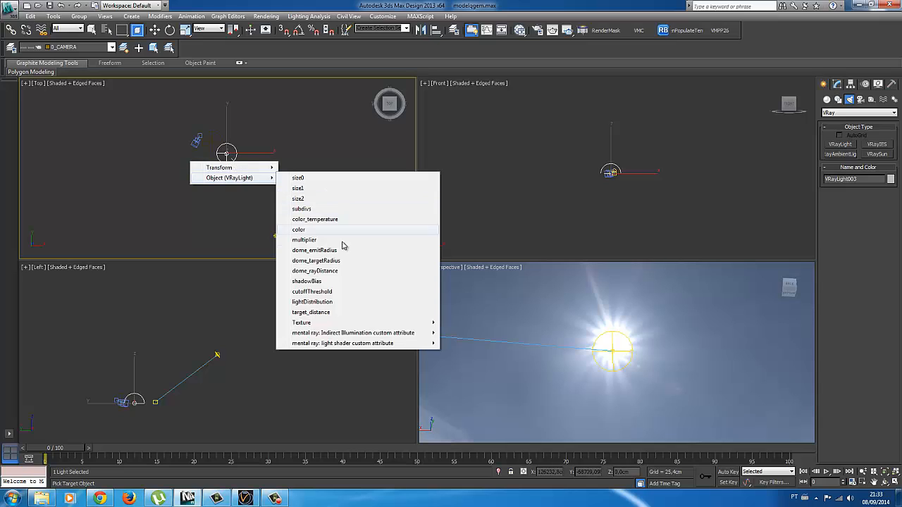
mouse_move(335, 325)
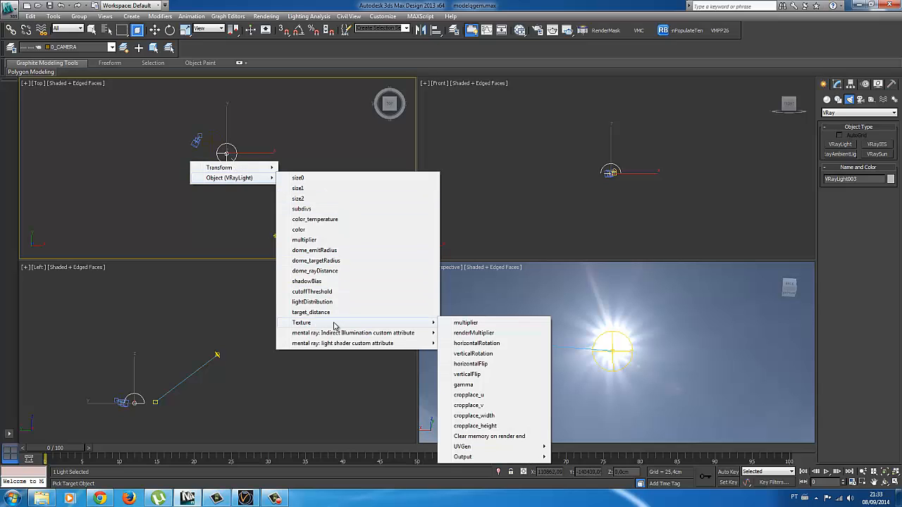
left_click(478, 343)
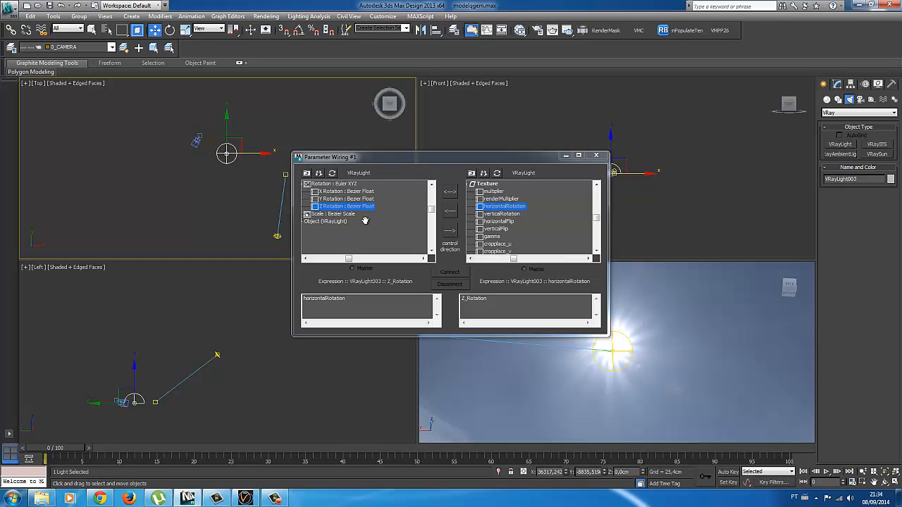
Make Z Rotation drive horizontalRotation one way with the expression -Z_Rotation, connect the wiring and close it.
left_click(449, 231)
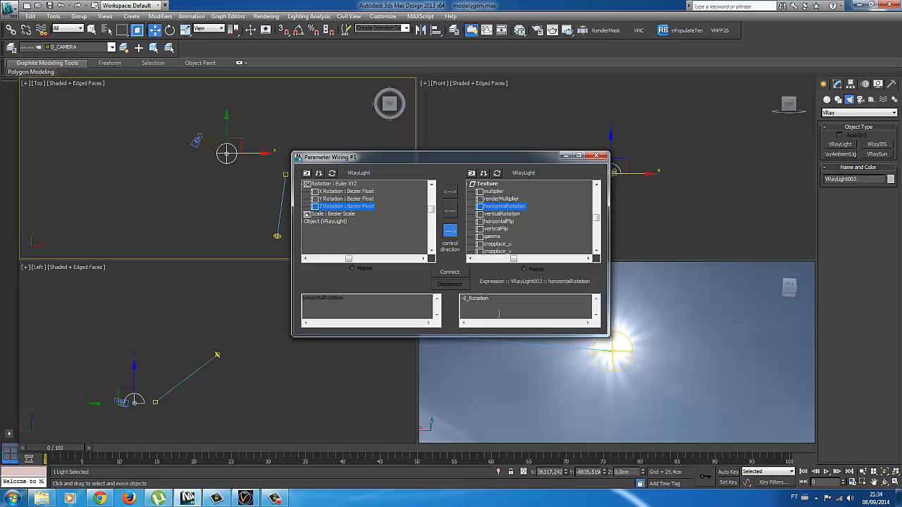
left_click(452, 274)
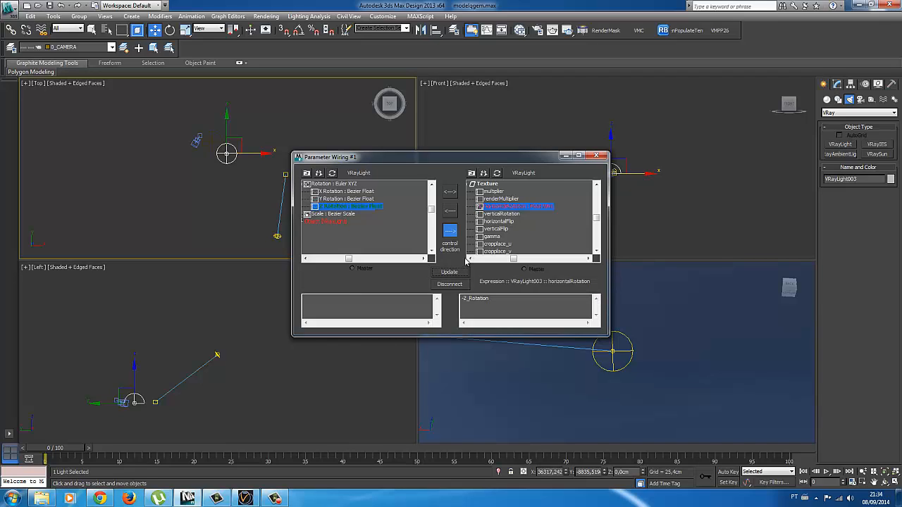
left_click(597, 156)
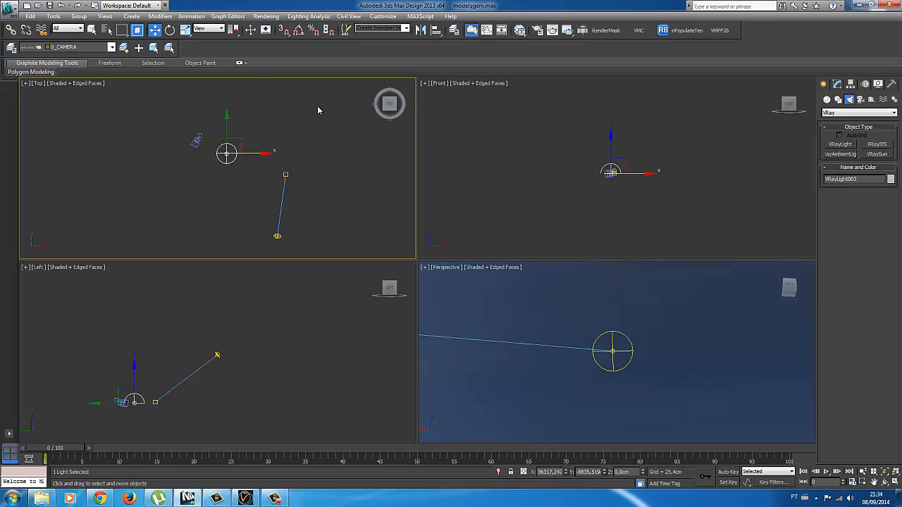
Rotate the dome light to about -95.53° in Z, lining up the HDRI sun with the VRaySun, and move it onto the sun's ray.
left_click(170, 30)
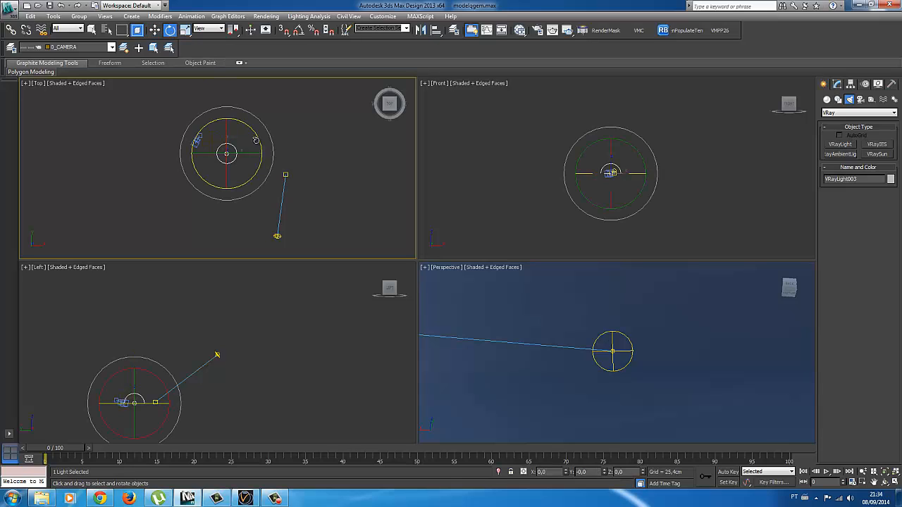
left_click_drag(262, 150, 307, 227)
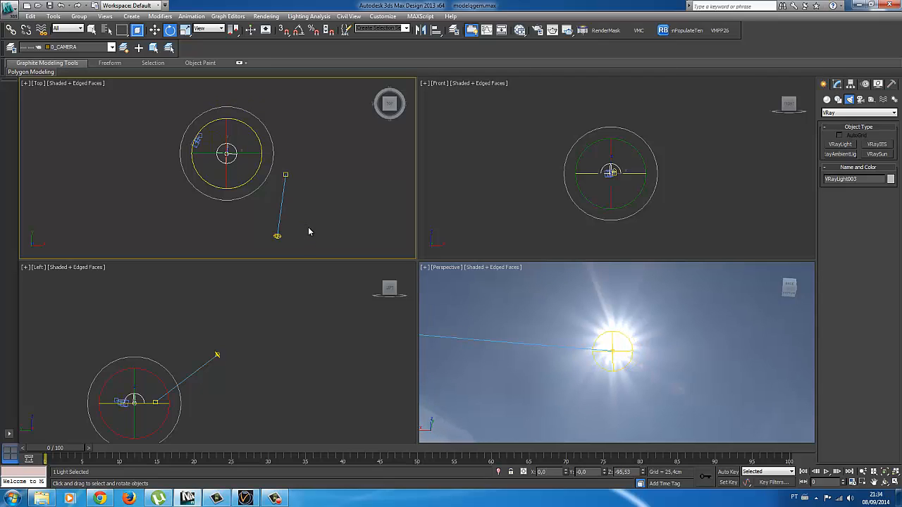
left_click(154, 30)
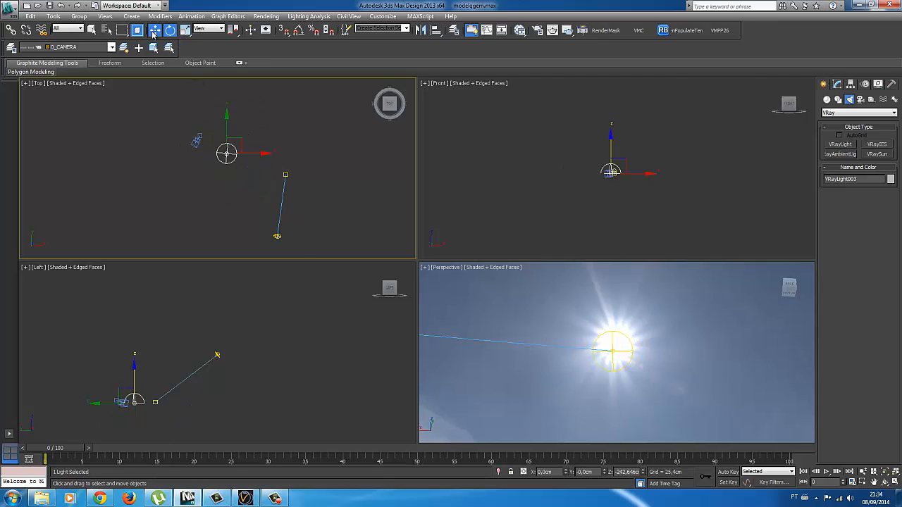
left_click_drag(240, 149, 296, 191)
middle_click_drag(306, 221, 299, 189)
scroll(298, 189, "up", 6)
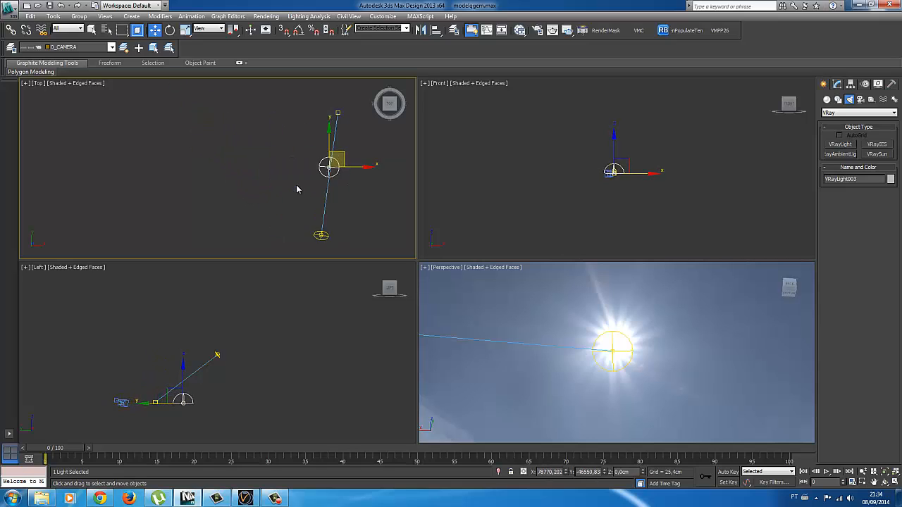
Centre the dome light precisely on the VRaySun's ray line in the Top viewport.
middle_click_drag(247, 171, 30, 183)
scroll(260, 202, "up", 3)
middle_click_drag(291, 201, 256, 223)
scroll(239, 153, "up", 3)
left_click_drag(209, 150, 231, 154)
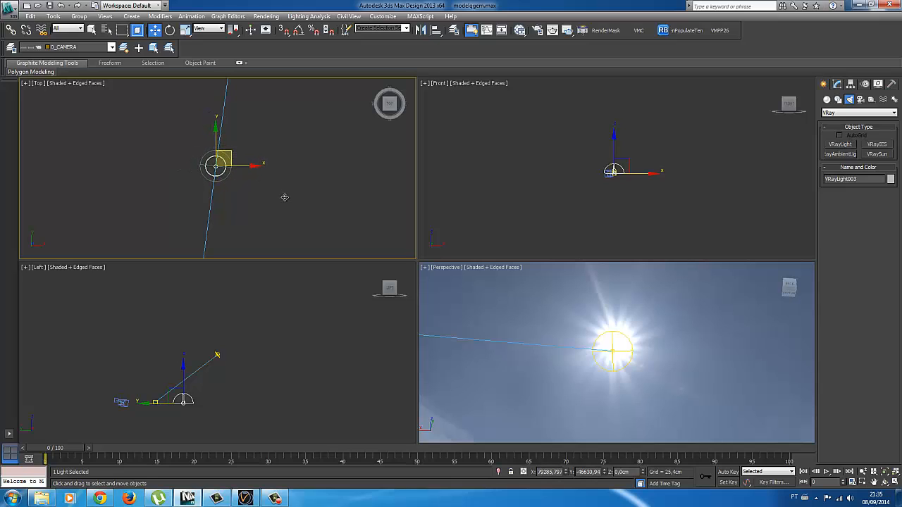
scroll(280, 199, "down", 8)
middle_click_drag(276, 205, 290, 213)
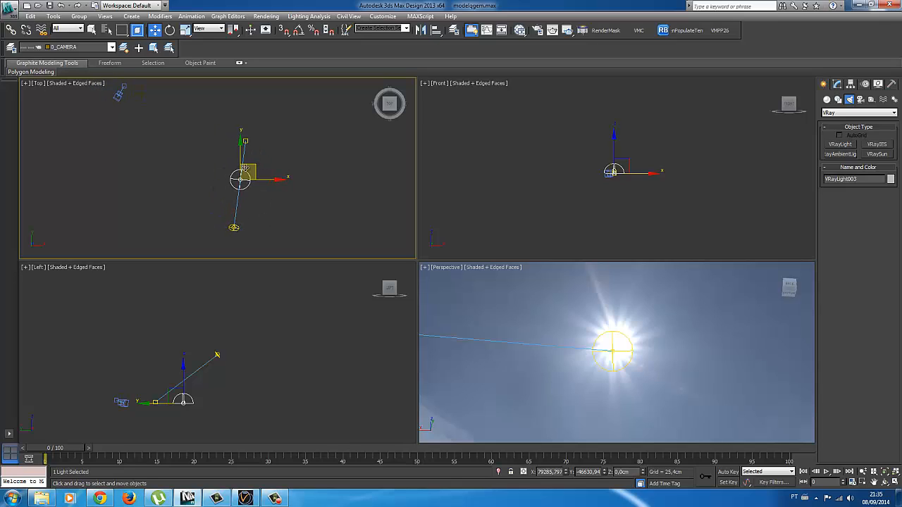
Link the VRaySun and its target to the dome light as their parent, and deselect them.
left_click(245, 141)
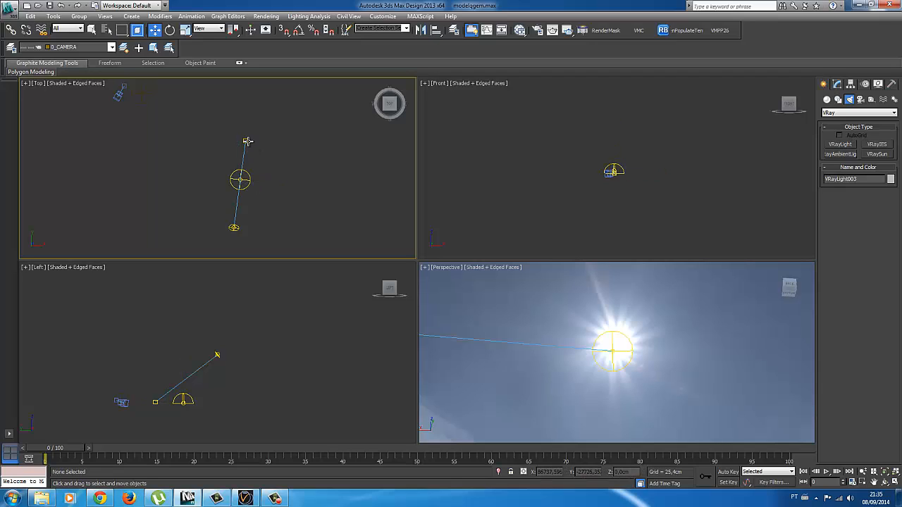
left_click(234, 228)
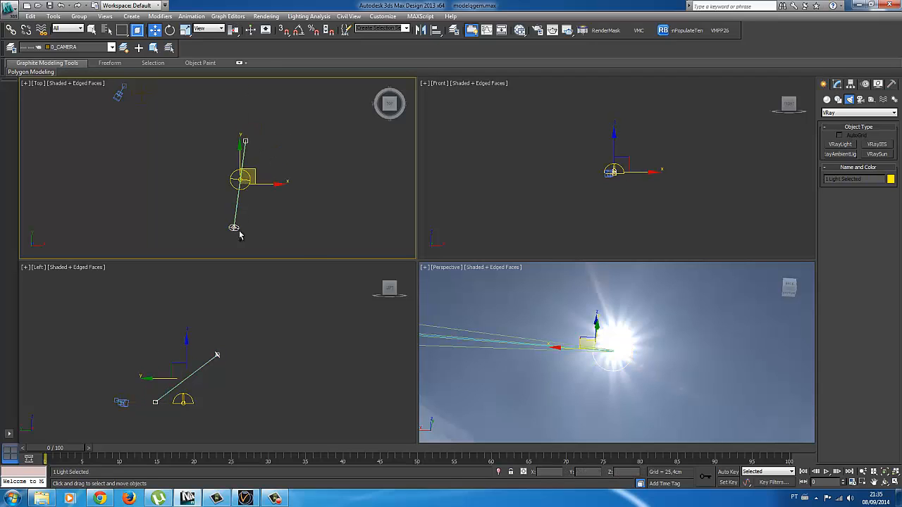
left_click(11, 30)
left_click_drag(246, 142, 234, 179)
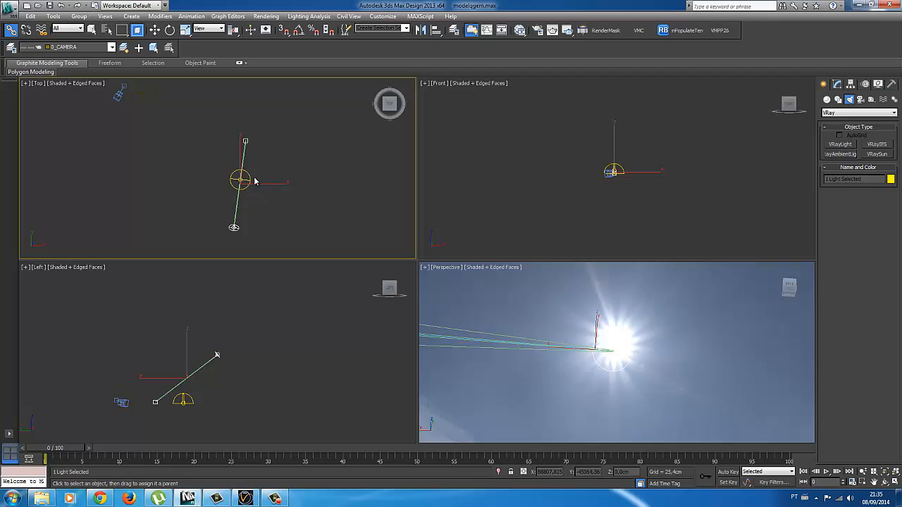
left_click(250, 179)
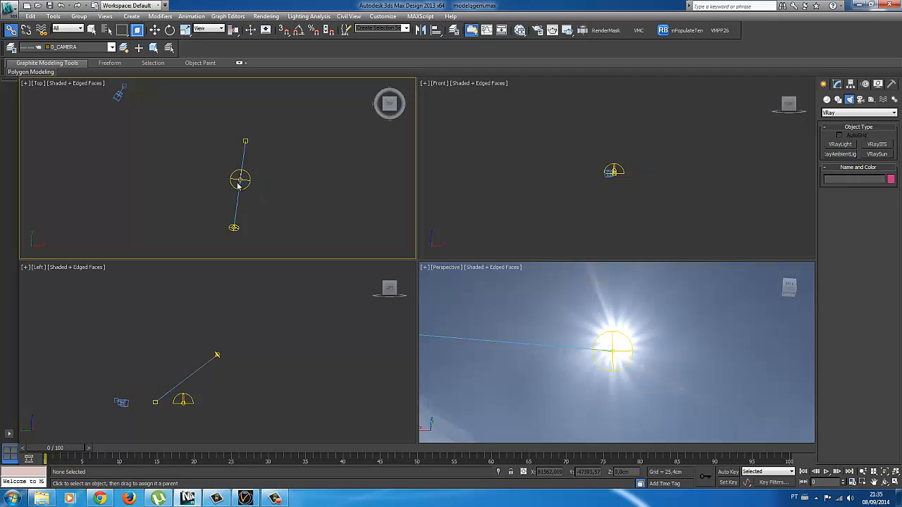
Rotate the dome light with its linked sun to about -87.66° in Z, and deselect it.
left_click(239, 182)
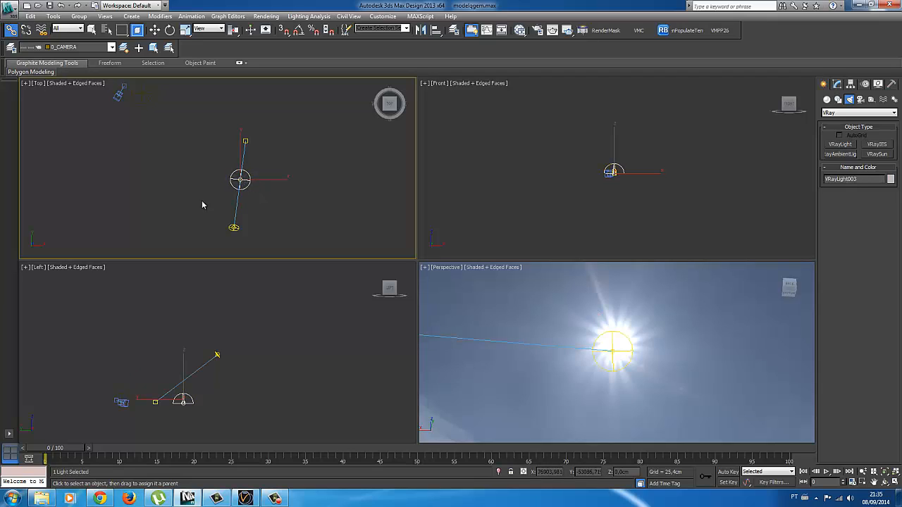
left_click(169, 30)
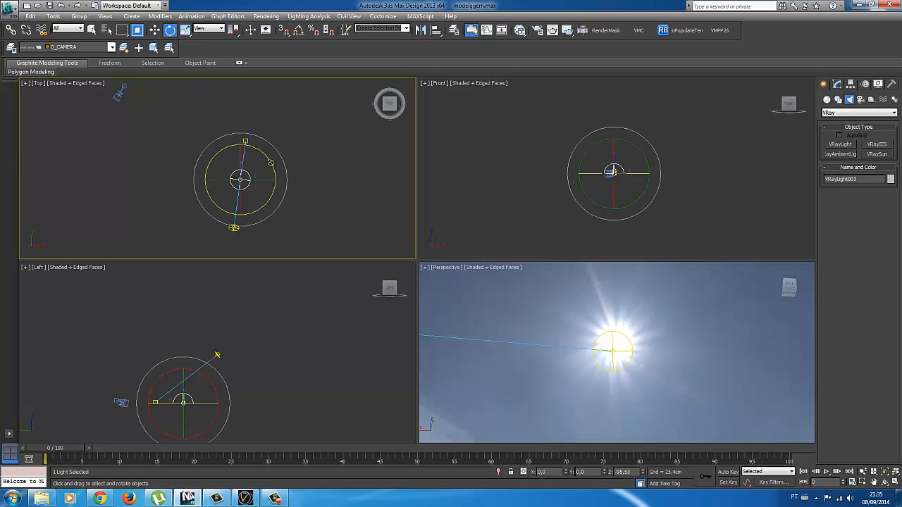
left_click_drag(270, 164, 298, 125)
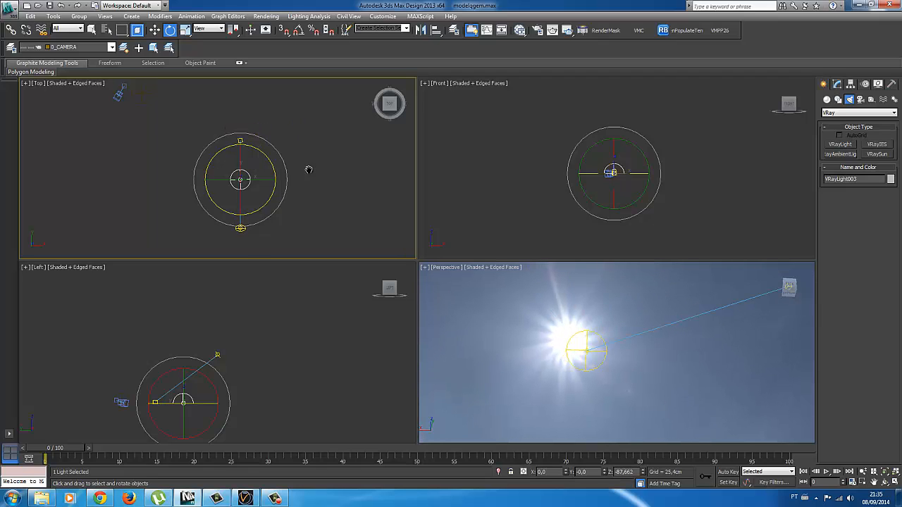
middle_click_drag(308, 168, 290, 184)
scroll(303, 175, "down", 3)
scroll(287, 188, "up", 1)
left_click(305, 141)
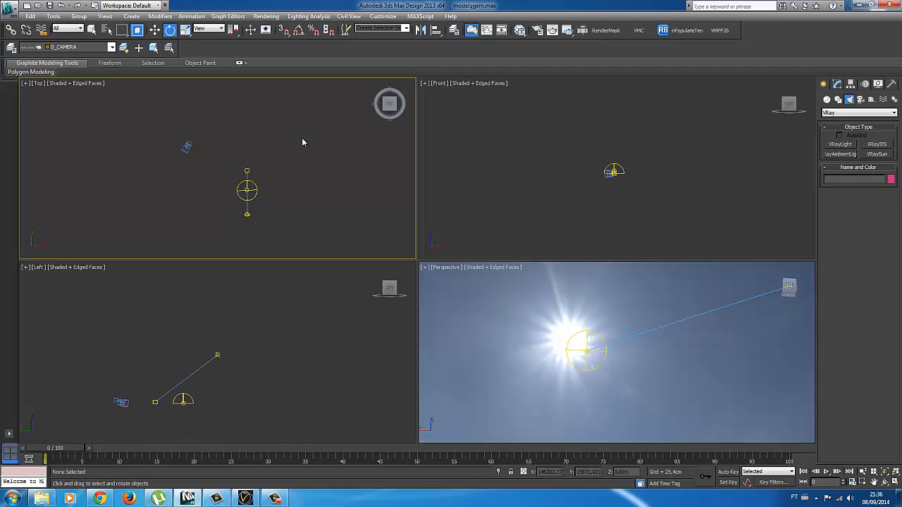
Unhide the WINDOWS, PLASTER, GLASS, GARDEN and FLOOR layers, leaving the TREES layer hidden.
left_click(112, 47)
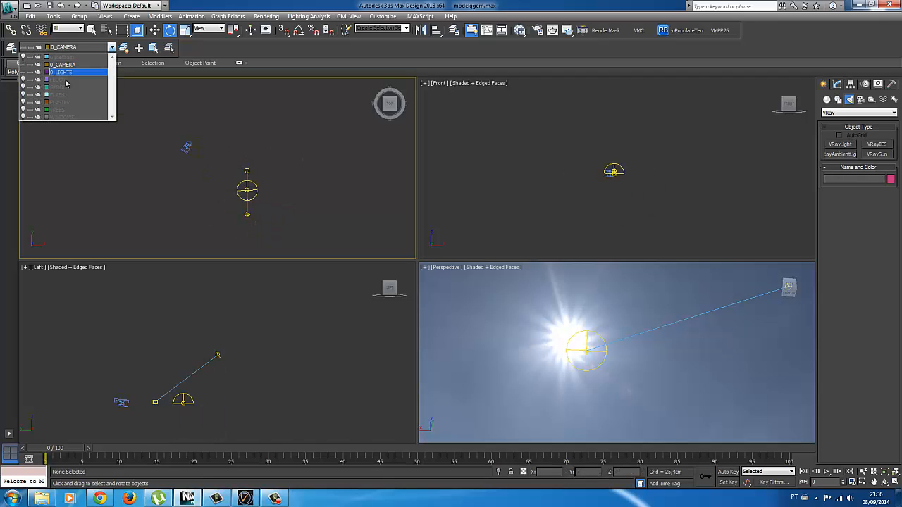
left_click(23, 117)
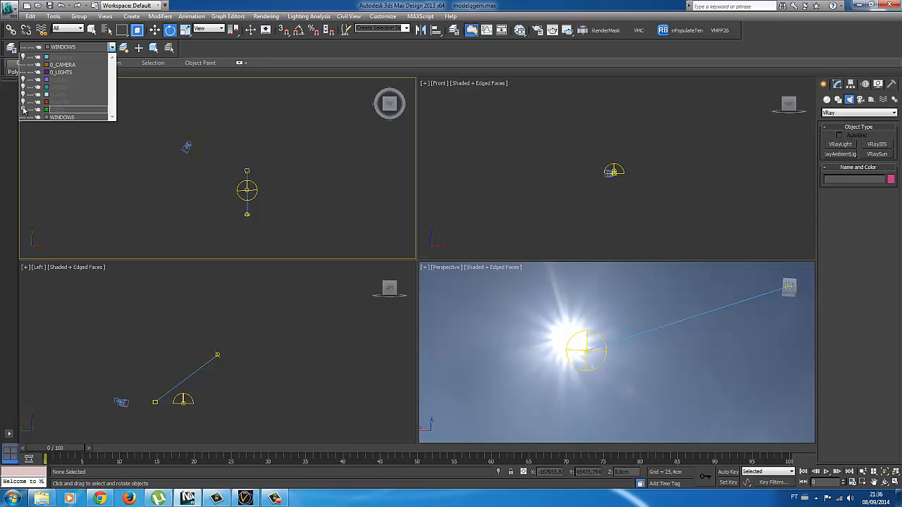
left_click(23, 109)
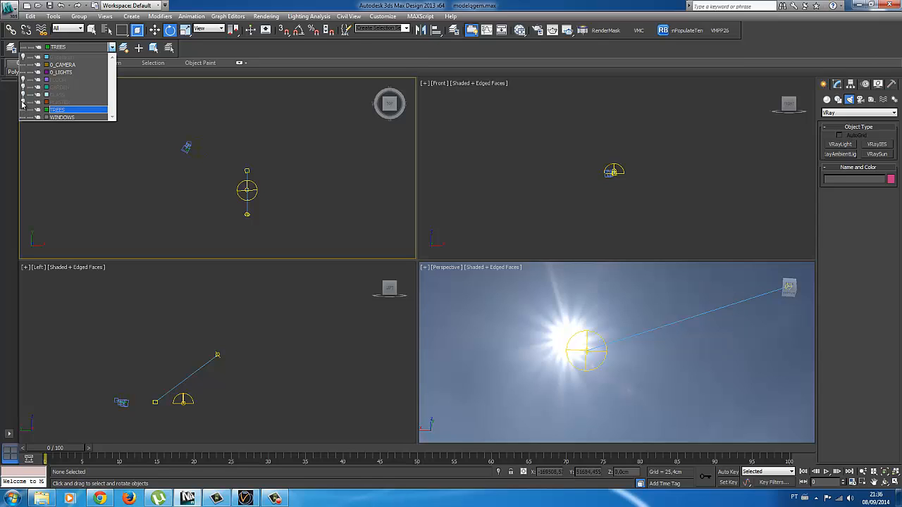
left_click(24, 102)
left_click(24, 94)
left_click(24, 87)
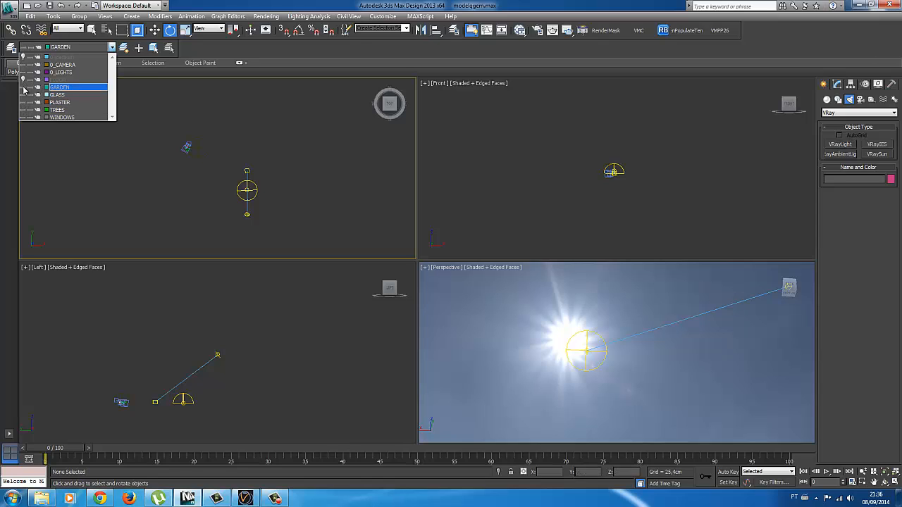
left_click(24, 79)
left_click(23, 110)
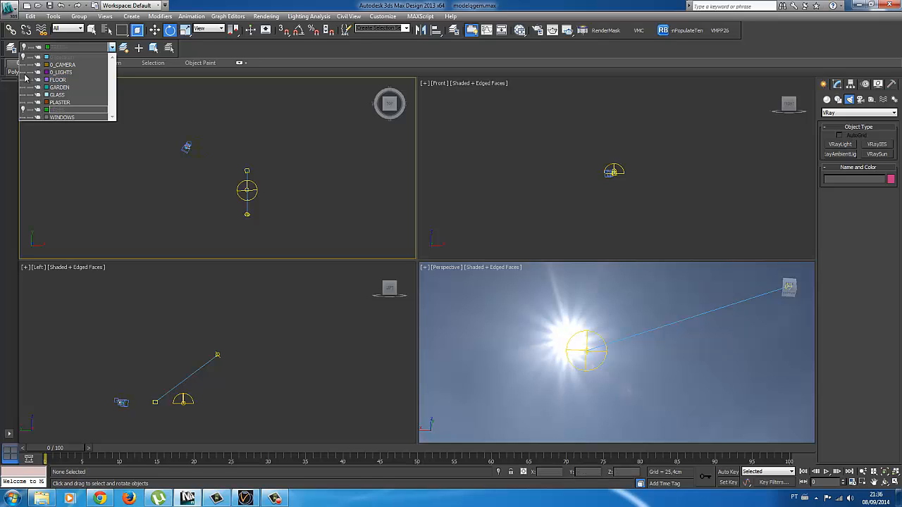
left_click(148, 169)
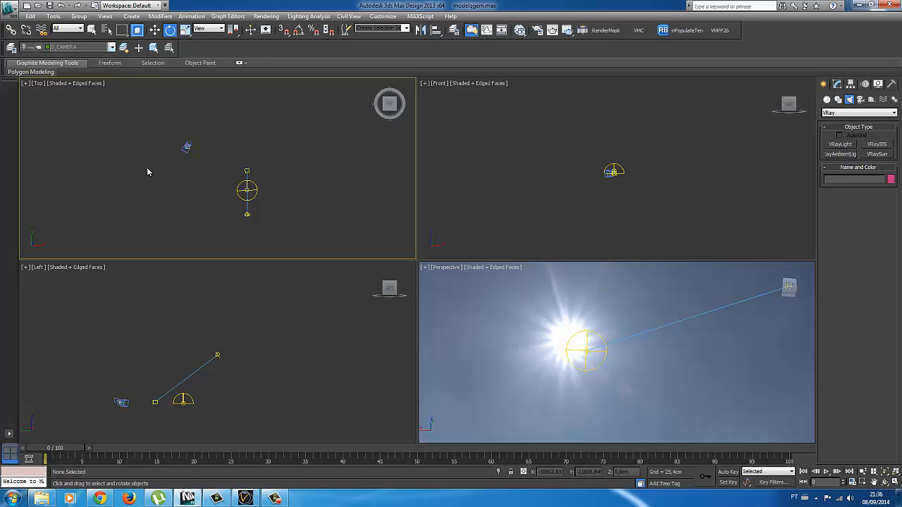
Select the dome light and move it with its linked sun across the Top viewport towards the house.
middle_click_drag(212, 199, 237, 205)
scroll(227, 206, "down", 4)
scroll(219, 182, "up", 5)
middle_click_drag(194, 136, 168, 143)
scroll(268, 189, "up", 4)
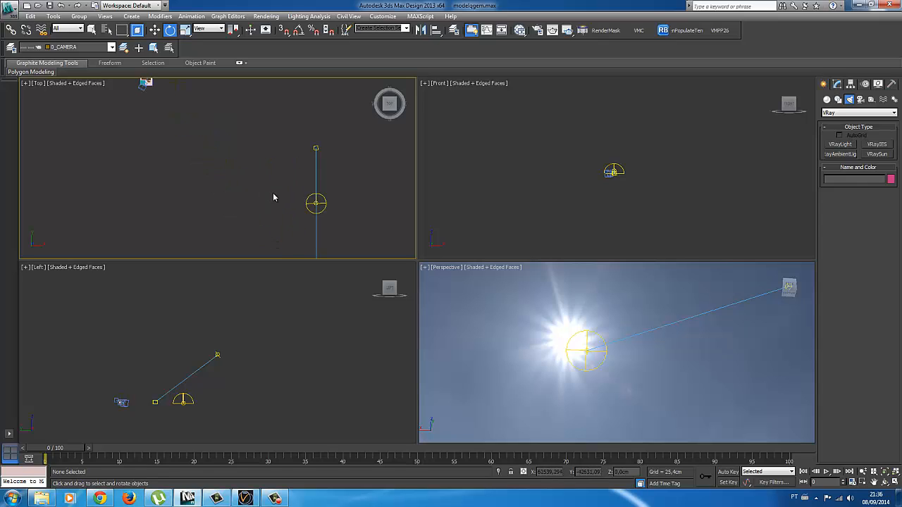
middle_click_drag(309, 197, 287, 180)
left_click(301, 192)
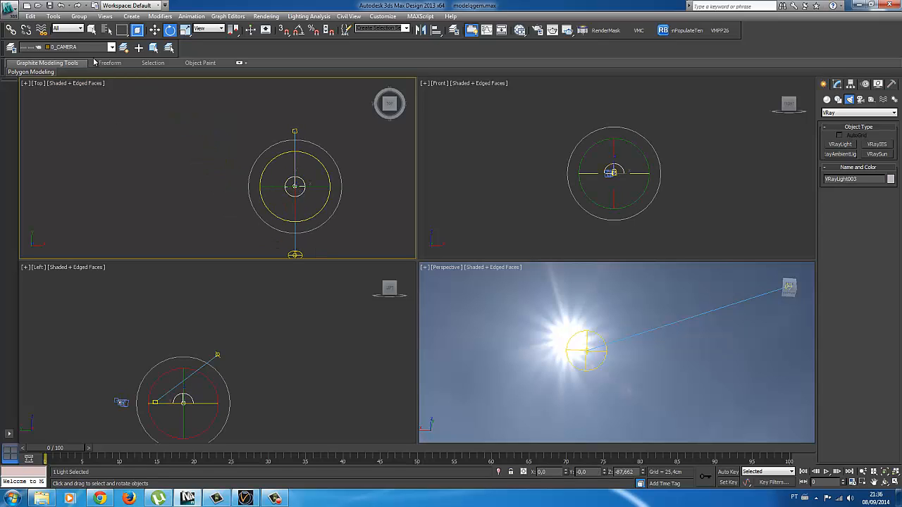
left_click(155, 29)
scroll(244, 190, "down", 2)
middle_click_drag(243, 191, 247, 219)
left_click_drag(290, 198, 181, 117)
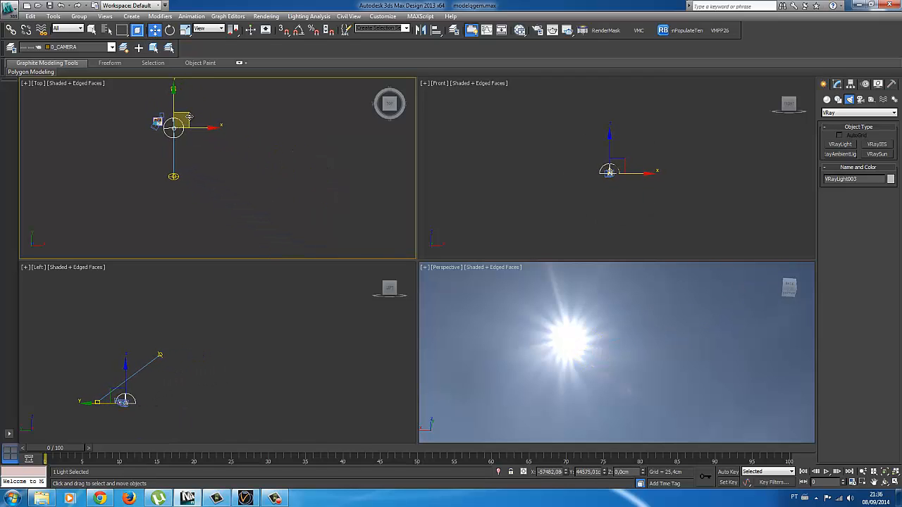
Move the dome light close beside the house, to about X 18233 cm and Y -1410 cm.
middle_click_drag(159, 109, 200, 141)
scroll(231, 238, "up", 4)
scroll(213, 168, "up", 4)
middle_click_drag(220, 175, 210, 170)
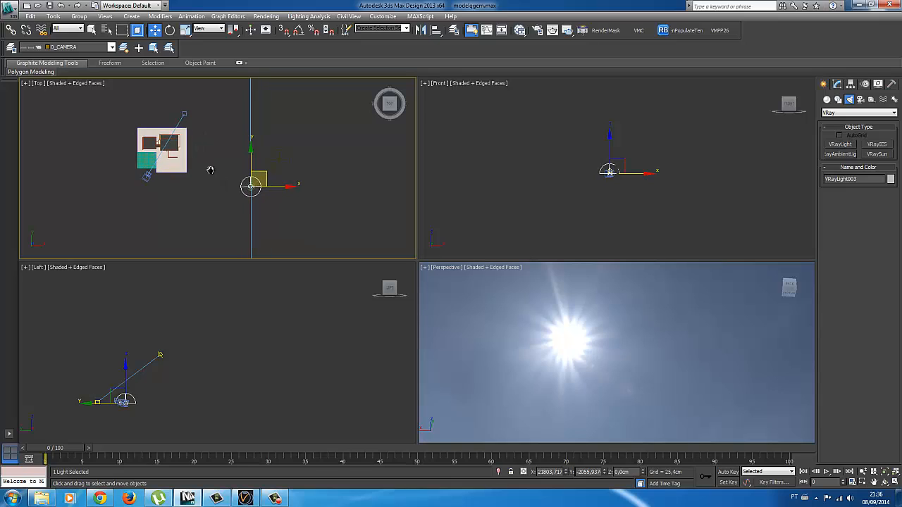
left_click_drag(265, 178, 229, 172)
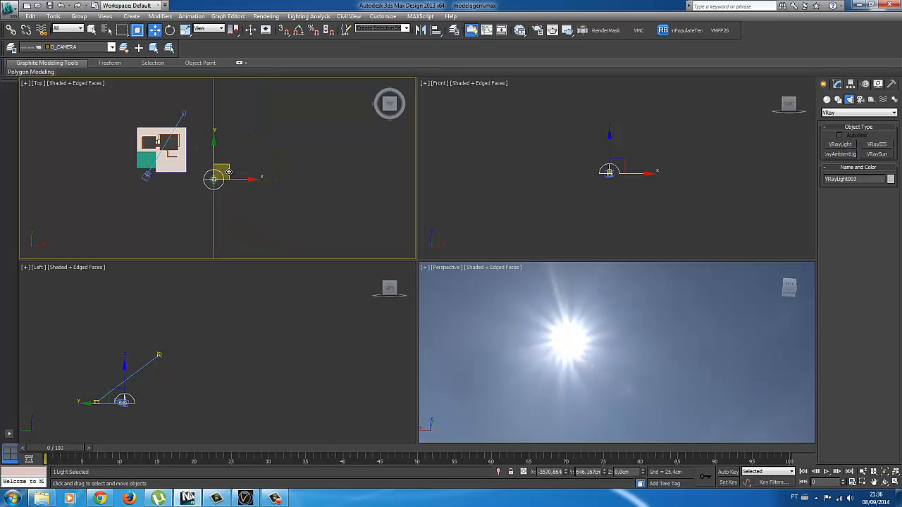
Rotate the dome light about 56.6° in Z and nudge it so the linked sun's ray crosses the house.
scroll(238, 205, "down", 3)
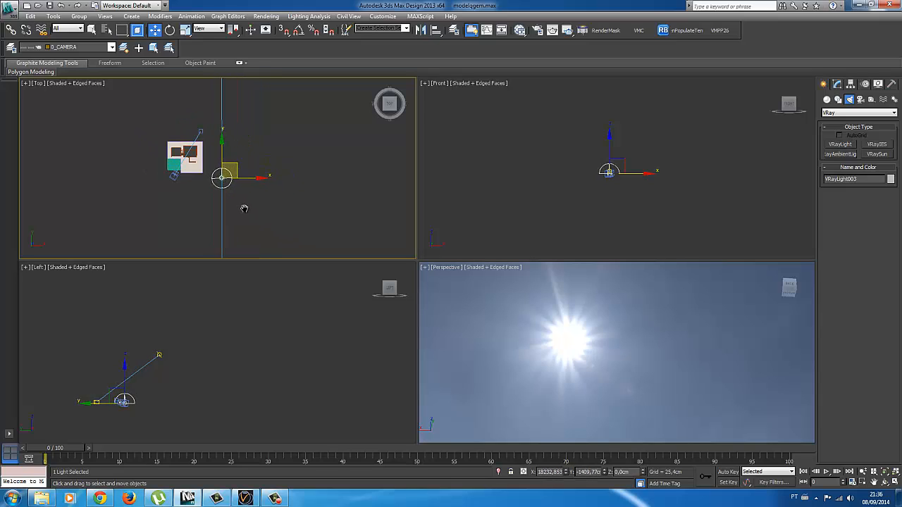
left_click(170, 30)
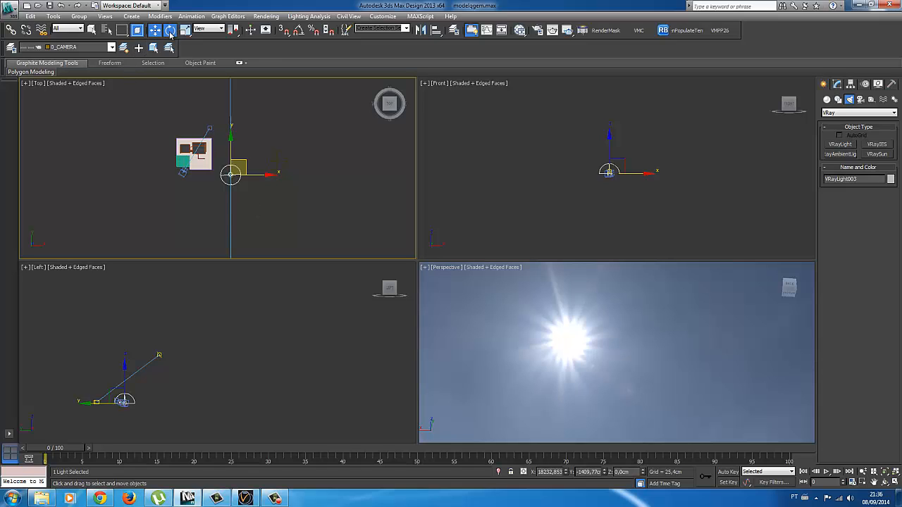
left_click_drag(263, 166, 250, 121)
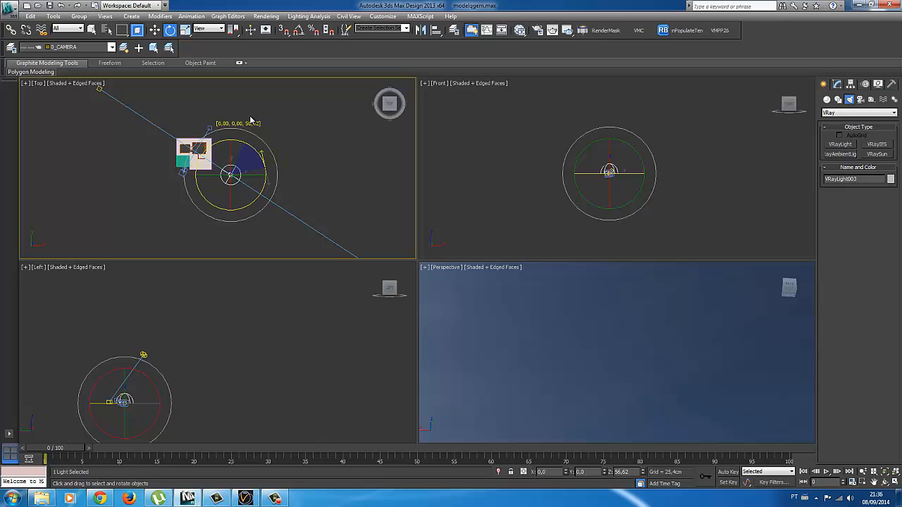
left_click_drag(250, 121, 253, 121)
left_click(155, 32)
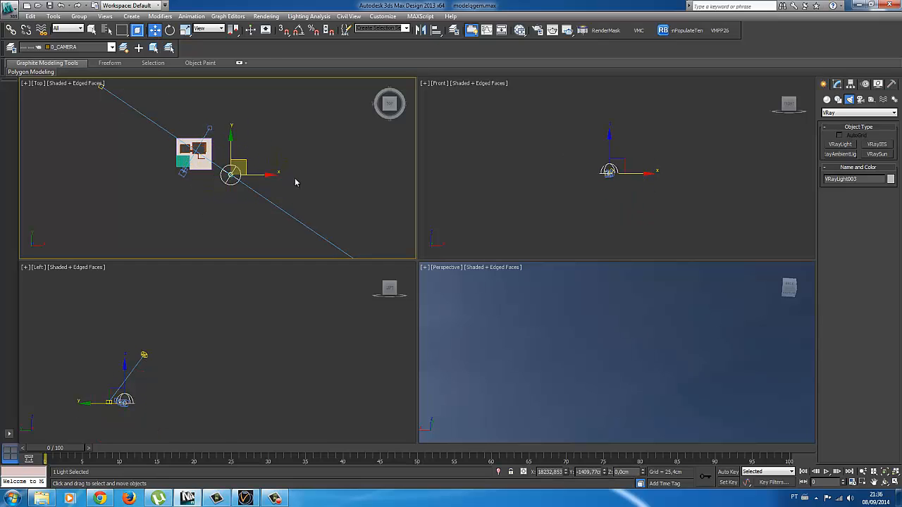
scroll(268, 149, "down", 3)
middle_click_drag(268, 149, 284, 152)
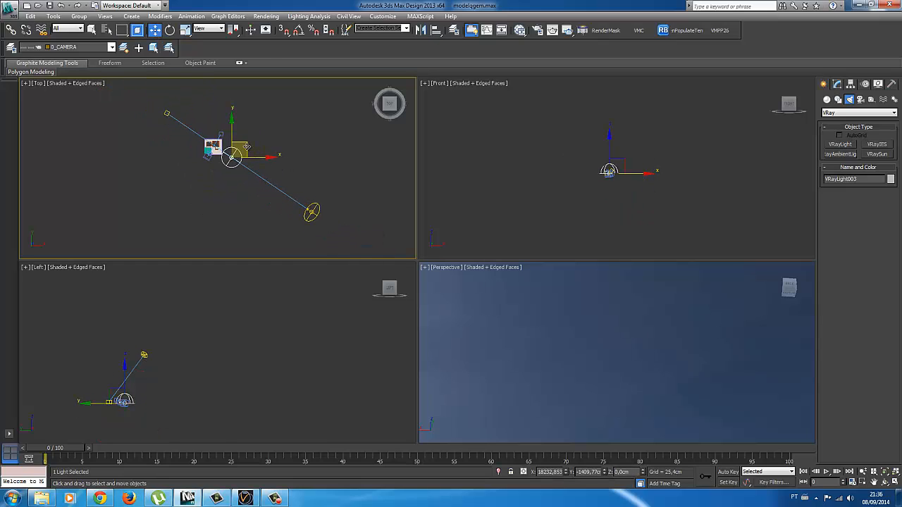
left_click_drag(247, 147, 248, 152)
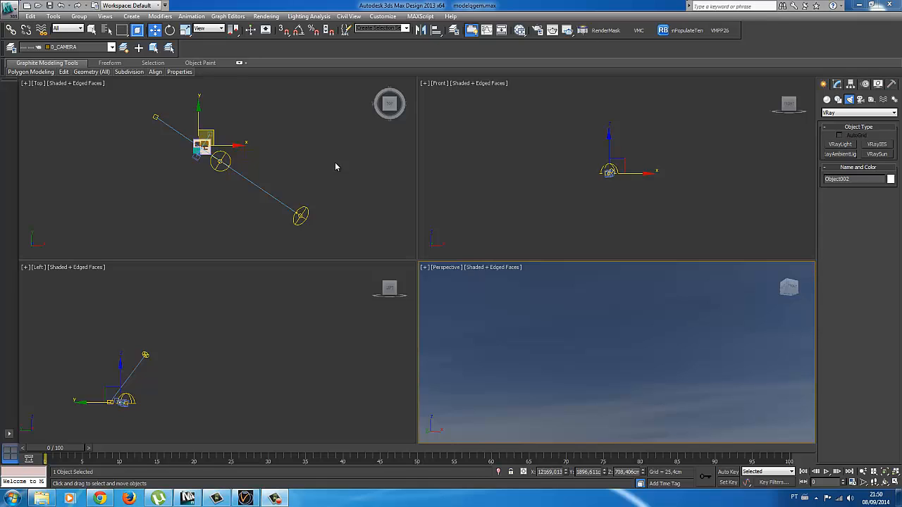
Start an ActiveShade render of the Perspective viewport with V-Ray RT, and close the render setup.
left_click(266, 17)
left_click(288, 39)
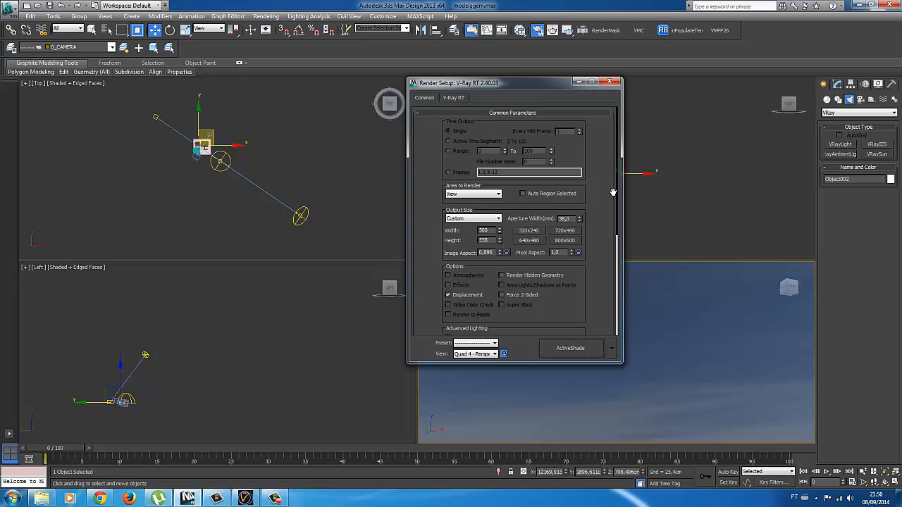
left_click_drag(617, 195, 620, 247)
left_click(570, 347)
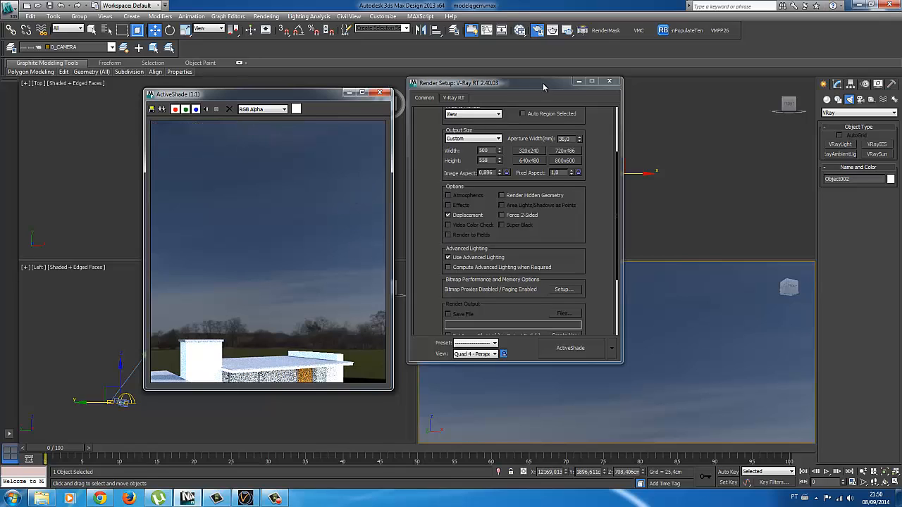
left_click(610, 83)
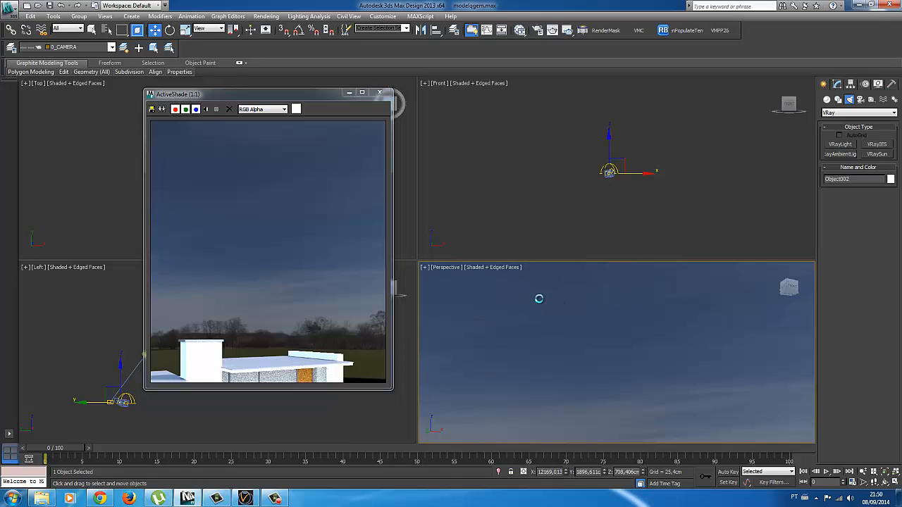
Switch the Perspective viewport to the VRayCam001 camera with safe frames shown, and close the ActiveShade render.
key("c")
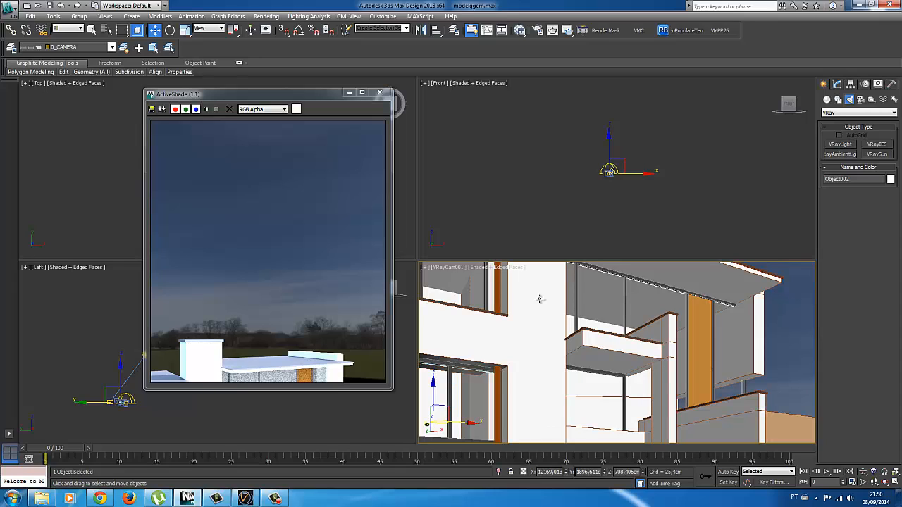
key("shift+f")
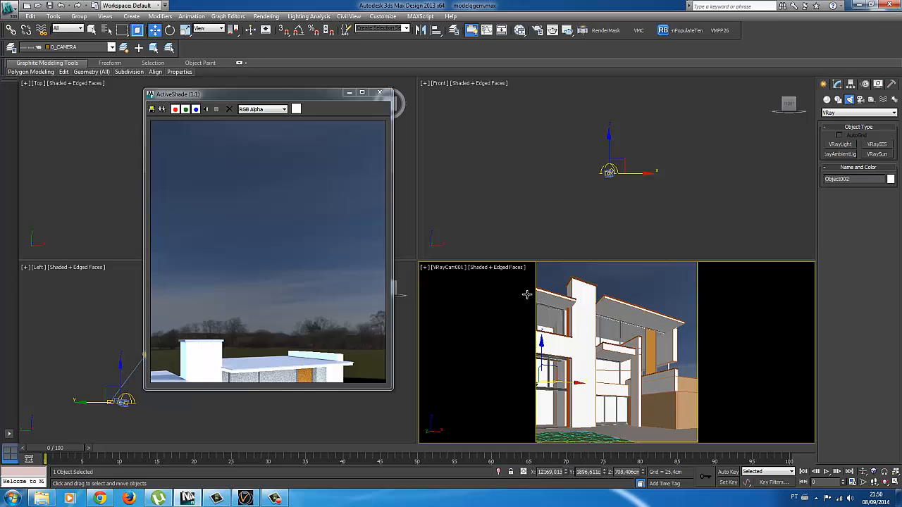
left_click_drag(311, 93, 414, 133)
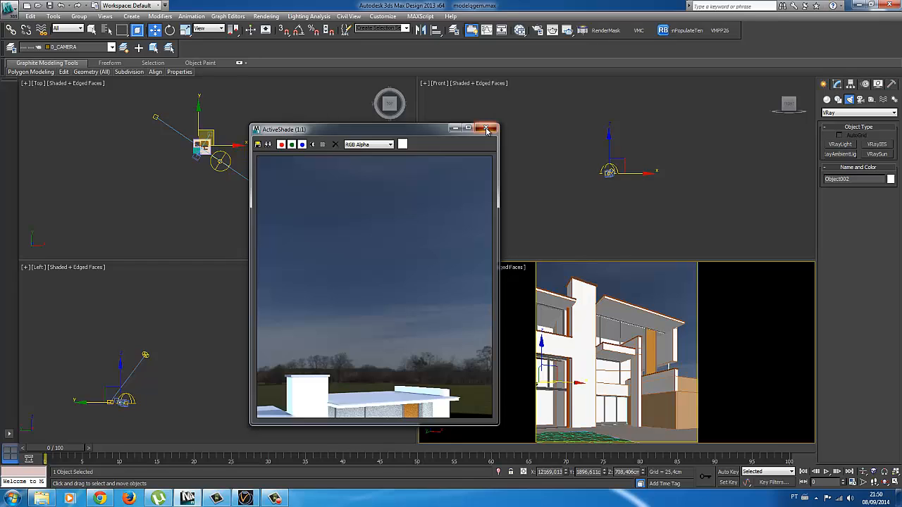
left_click(335, 145)
left_click(485, 129)
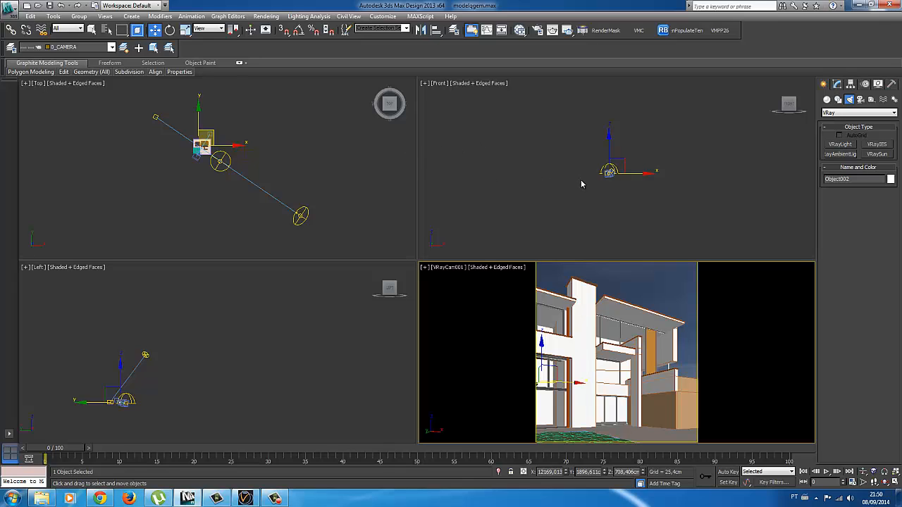
middle_click_drag(566, 187, 513, 193)
scroll(516, 193, "up", 2)
scroll(575, 173, "up", 8)
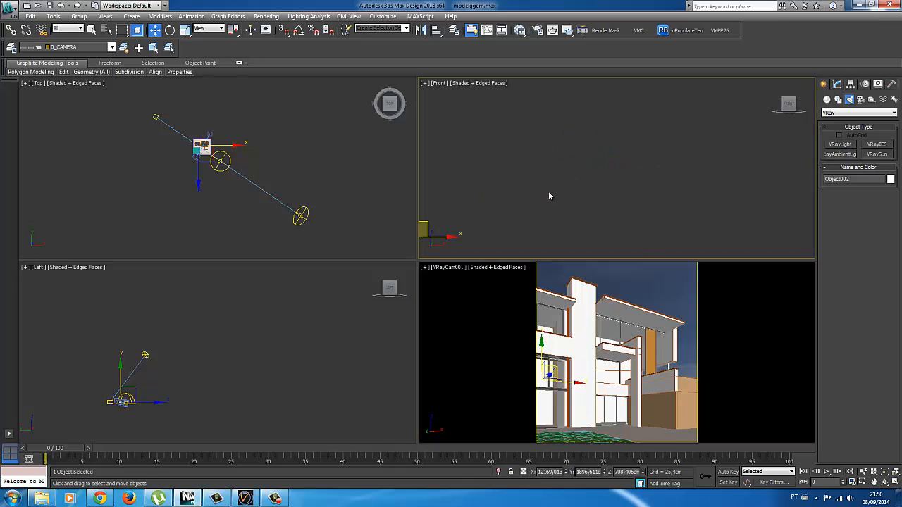
Disable the VRaySun at the far end of the light line in the Top view, and deselect it.
scroll(548, 196, "down", 5)
middle_click_drag(365, 207, 380, 198)
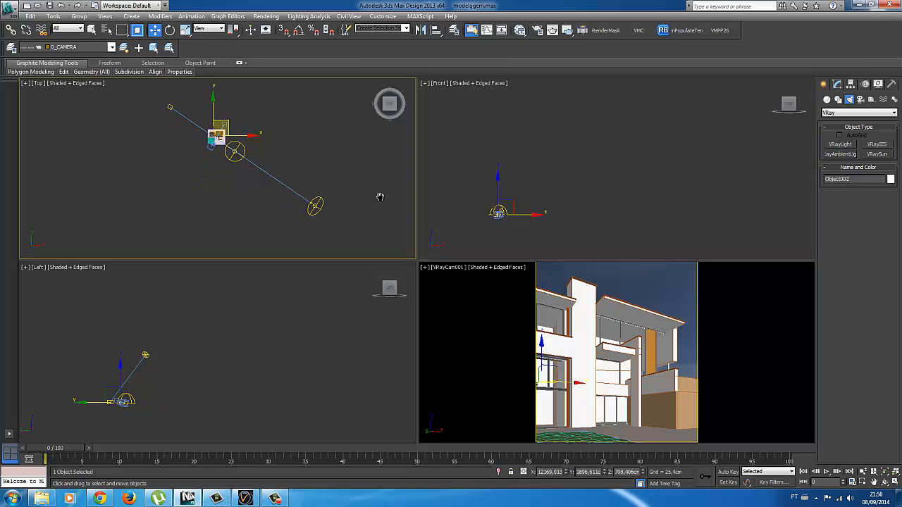
left_click(345, 211)
left_click(315, 205)
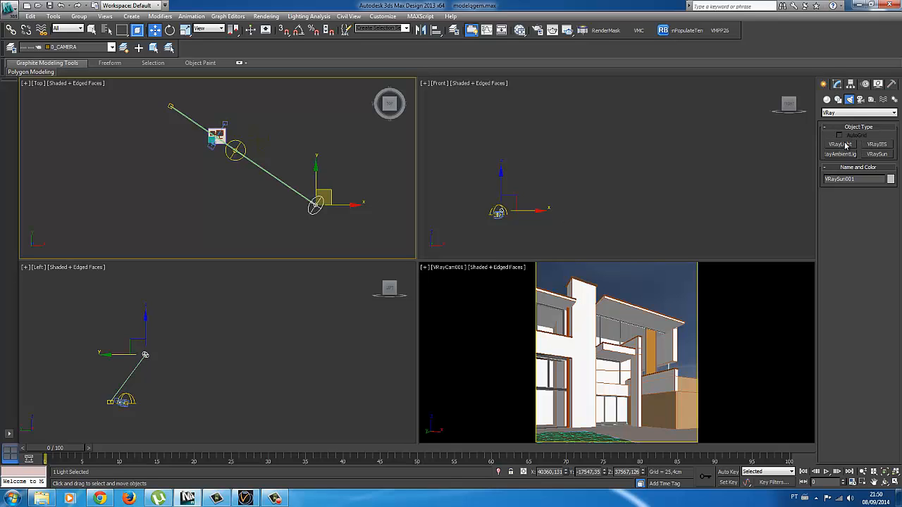
left_click(838, 85)
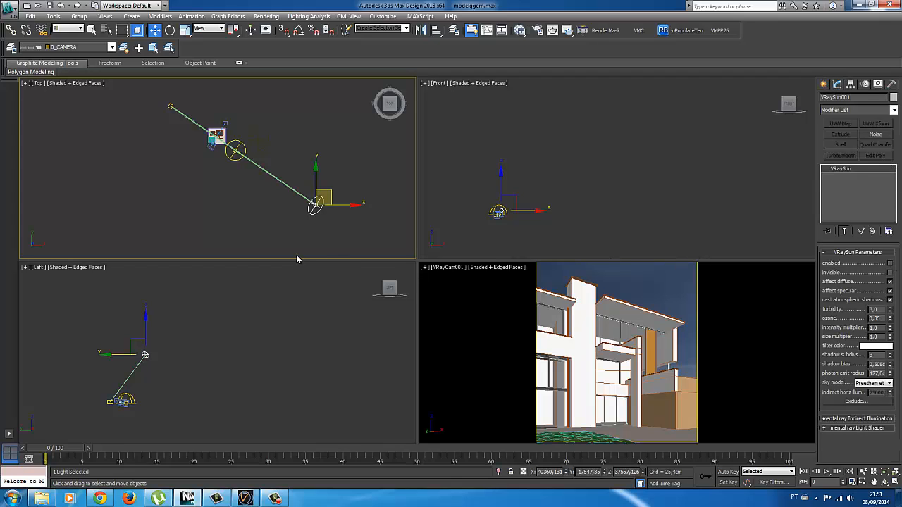
left_click(278, 229)
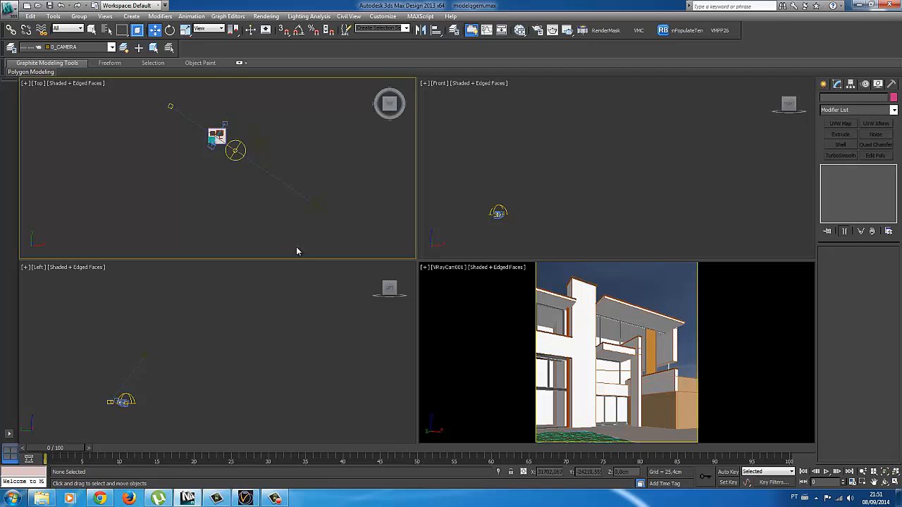
Open the Slate Material Editor, start an ActiveShade render of the VRayCam001 view, and close the render setup.
left_click(469, 292)
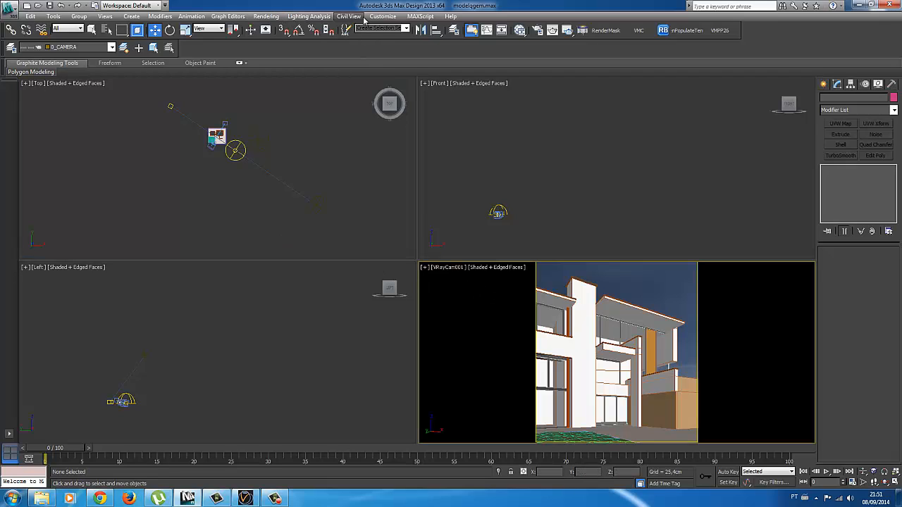
left_click(519, 30)
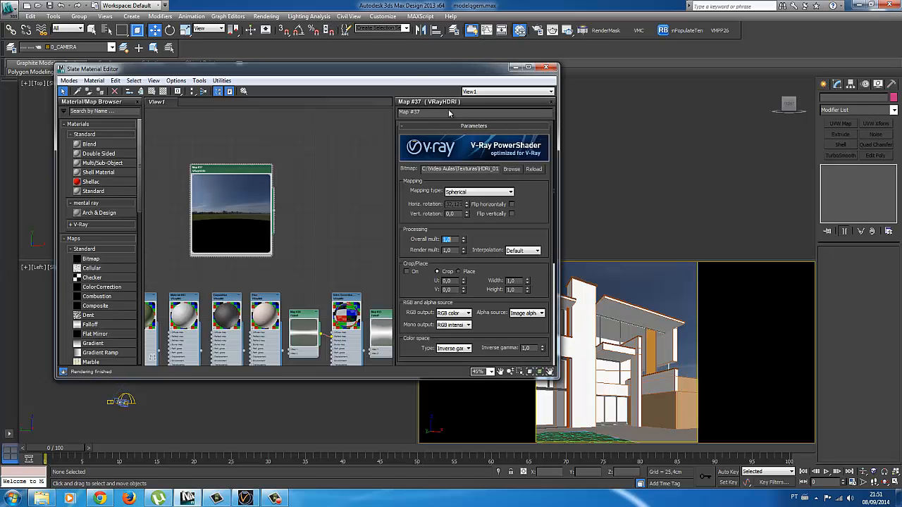
left_click_drag(416, 72, 241, 81)
left_click(267, 17)
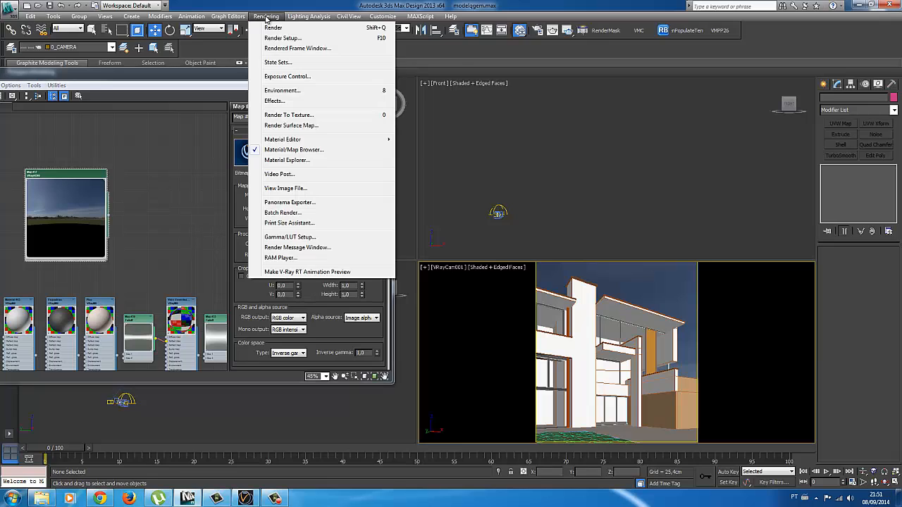
left_click(311, 40)
left_click(571, 347)
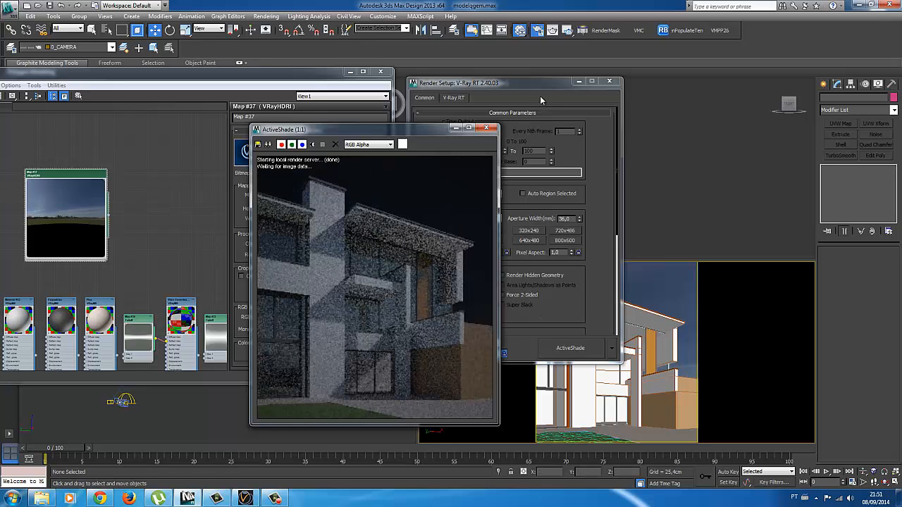
left_click_drag(538, 81, 622, 86)
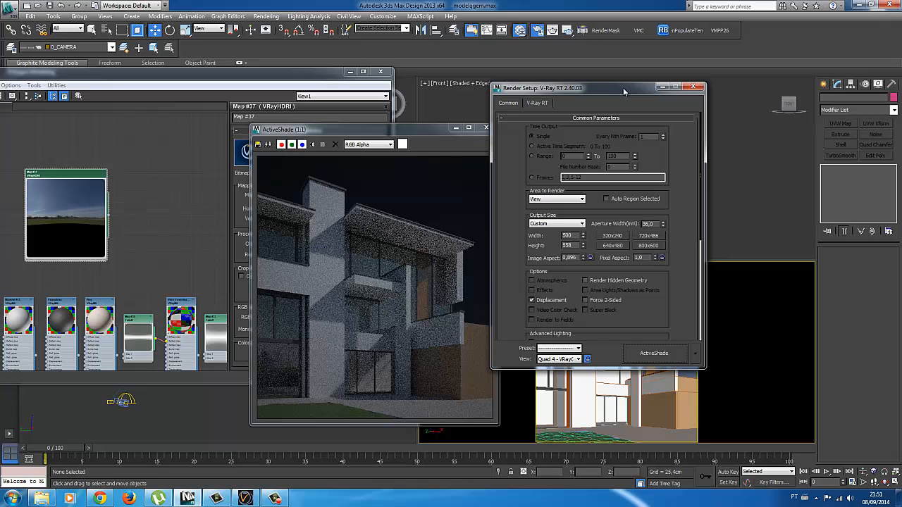
left_click(694, 87)
Rearrange the ActiveShade render and Slate Material Editor windows so the dome light in the Top view is accessible.
left_click_drag(420, 131, 589, 91)
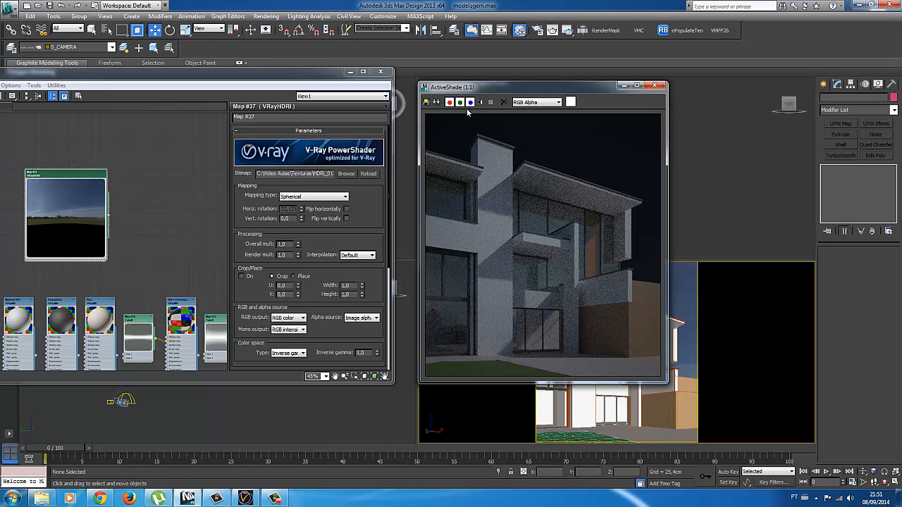
left_click_drag(514, 87, 620, 86)
left_click_drag(313, 77, 424, 83)
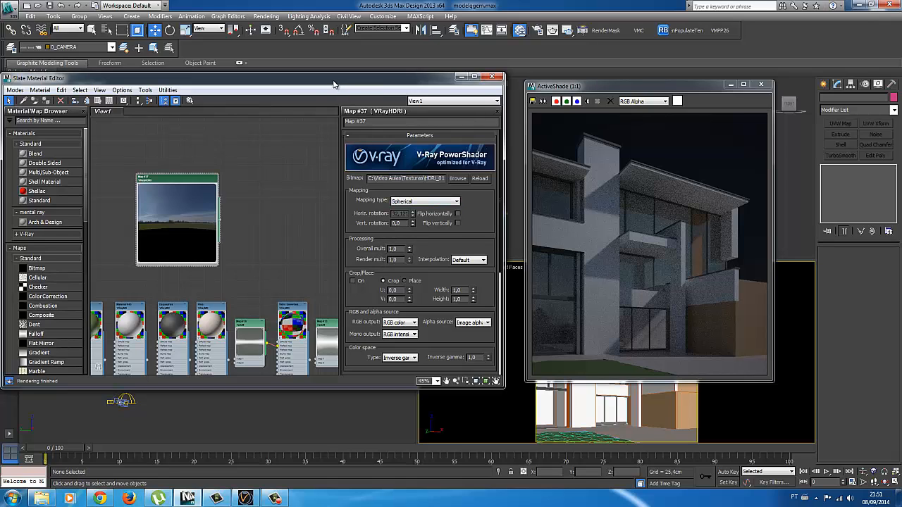
left_click_drag(334, 82, 513, 86)
left_click_drag(604, 87, 744, 83)
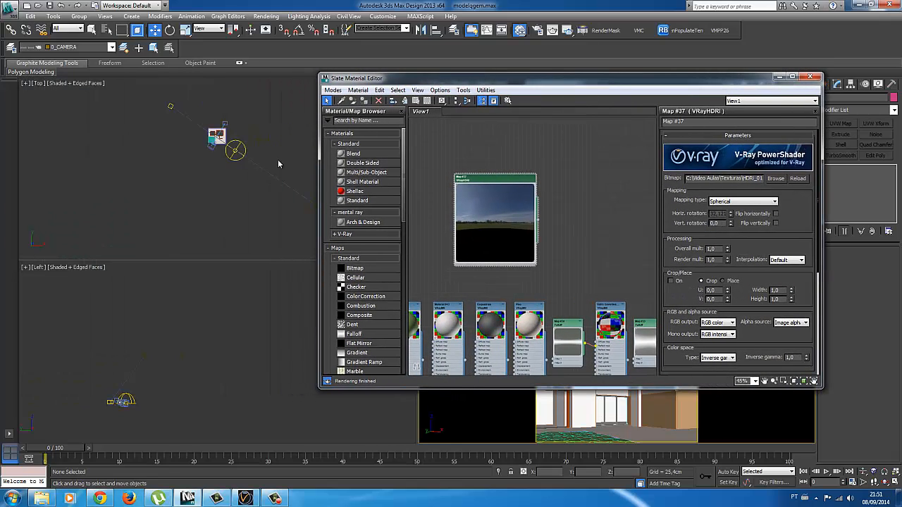
Select the dome light beside the house and set its intensity multiplier to 1.0.
left_click(234, 154)
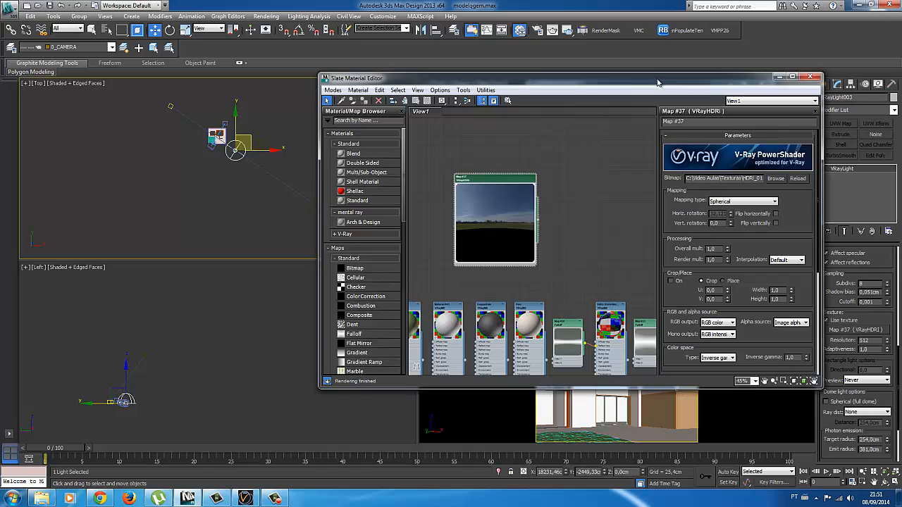
left_click_drag(669, 83, 551, 82)
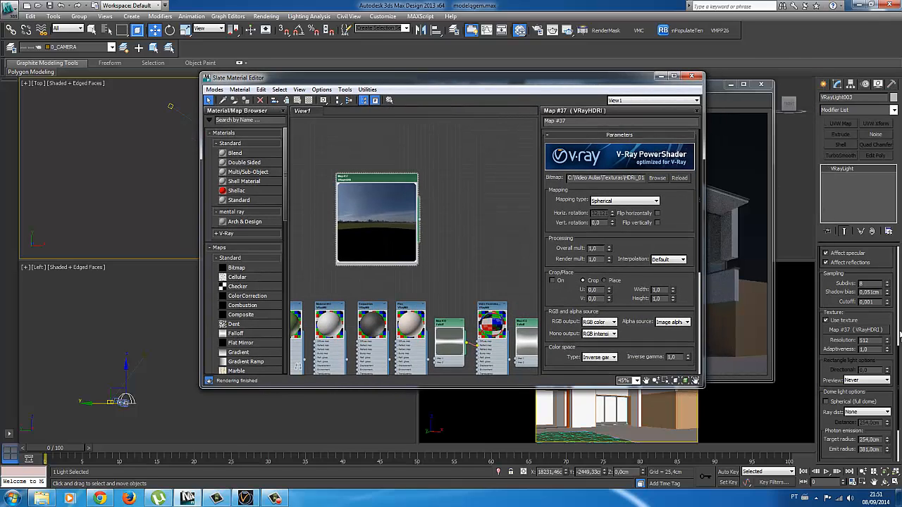
left_click_drag(900, 358, 898, 267)
double_click(874, 301)
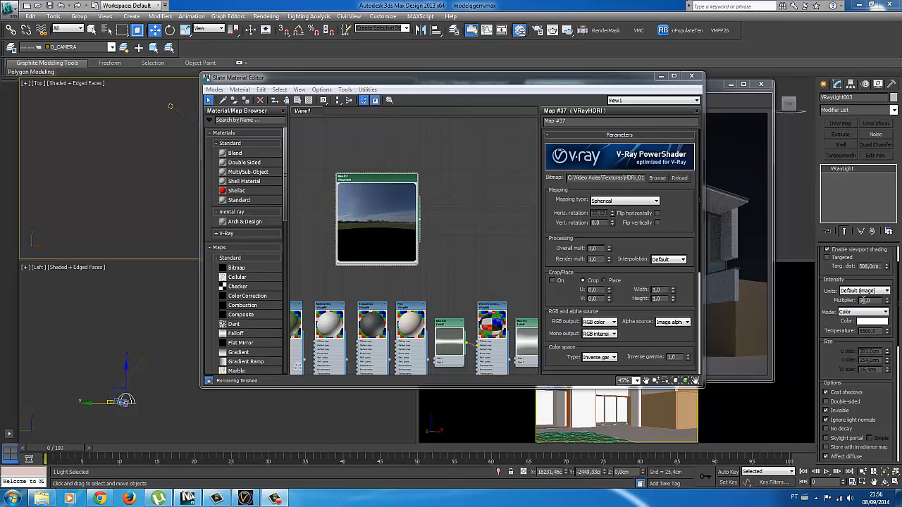
double_click(863, 301)
type("1")
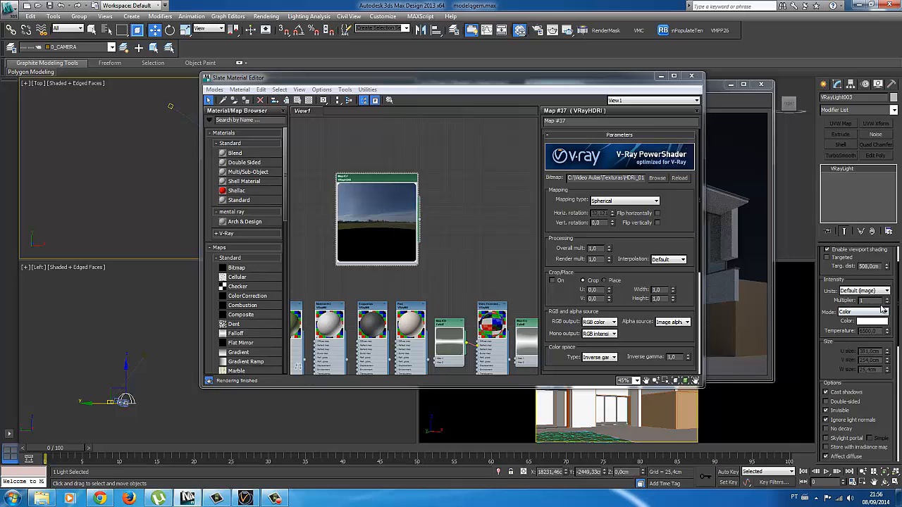
key("Return")
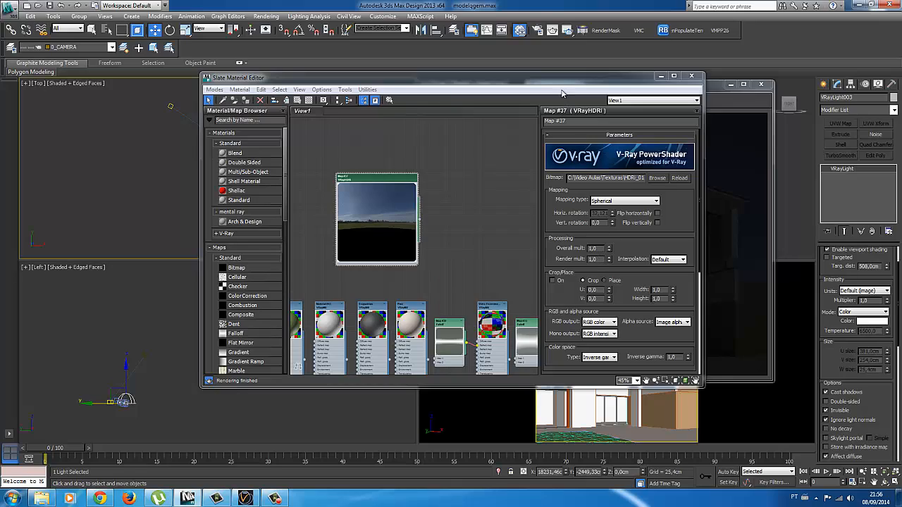
Uncover the ActiveShade render and try an overall multiplier of 10 on the VRayHDRI map.
left_click_drag(555, 79, 324, 81)
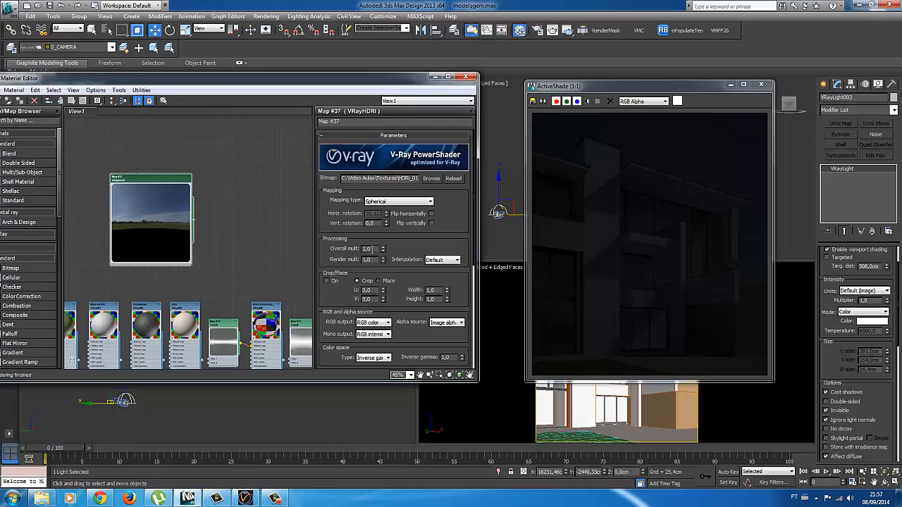
left_click(368, 249)
type("10")
key("Return")
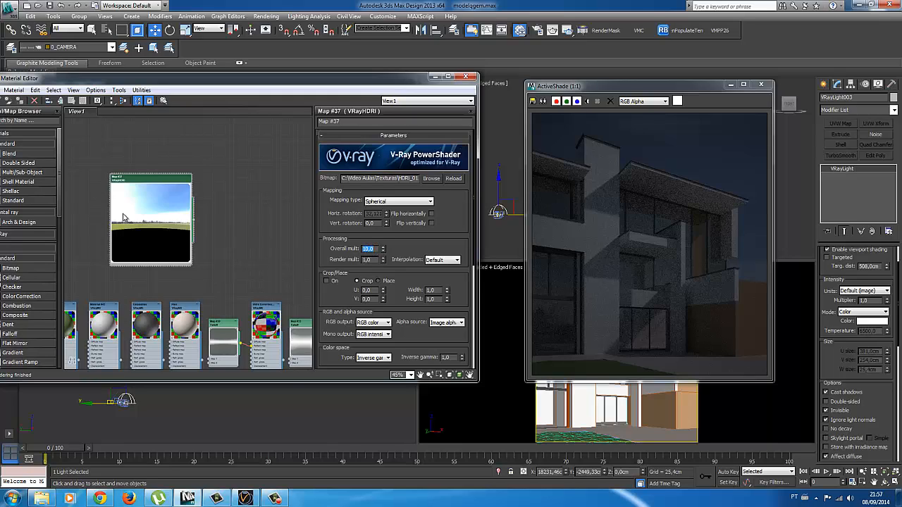
left_click_drag(161, 181, 217, 166)
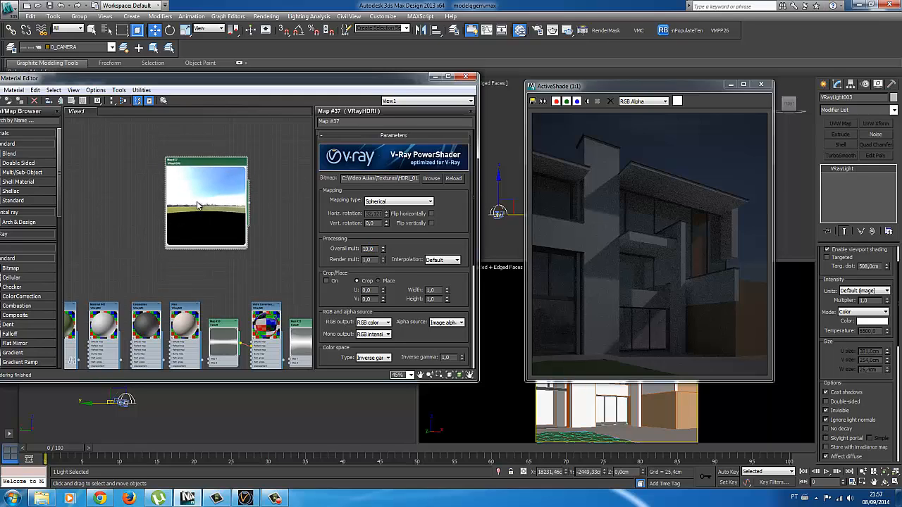
Set the VRayHDRI map's overall multiplier to 5 and its render multiplier to 50.
double_click(368, 249)
key("Return")
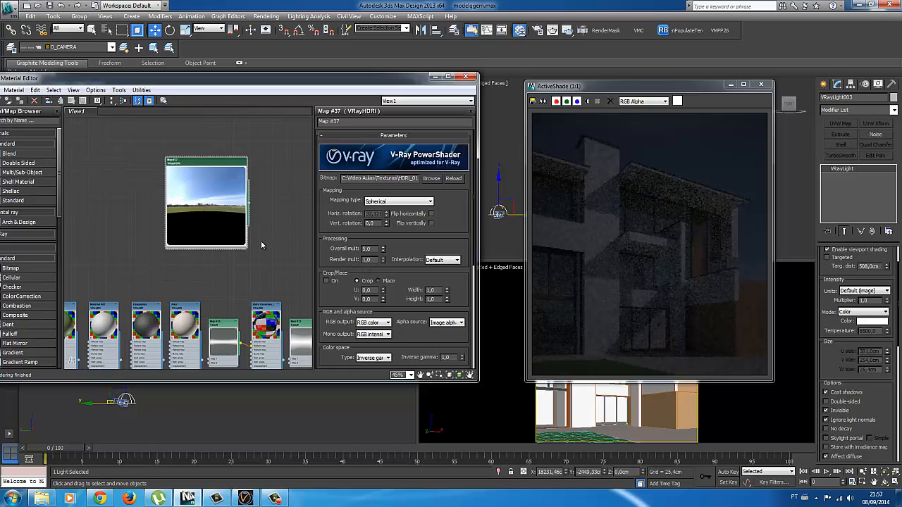
double_click(370, 260)
type("0")
key("Return")
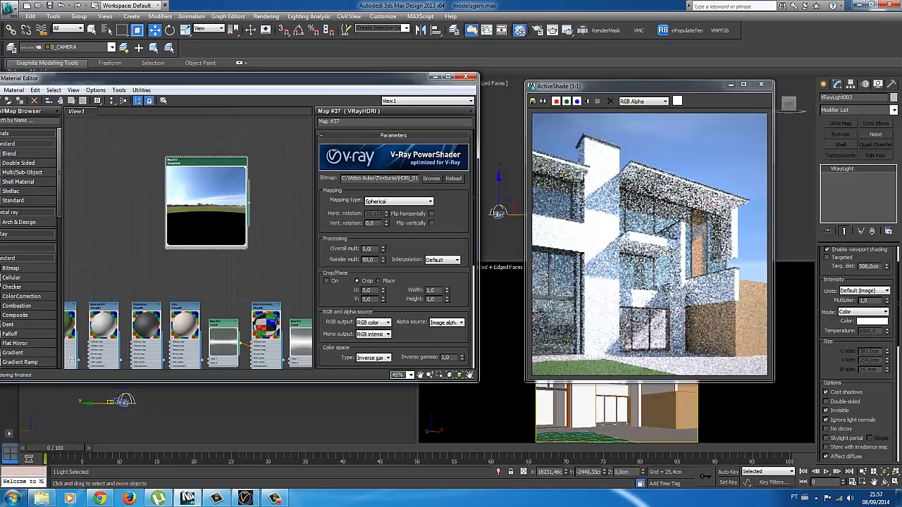
Place the reference photo MK-house-3.jpg beside the ActiveShade render for comparison, keeping the HDRI parameters accessible.
left_click_drag(901, 74, 788, 103)
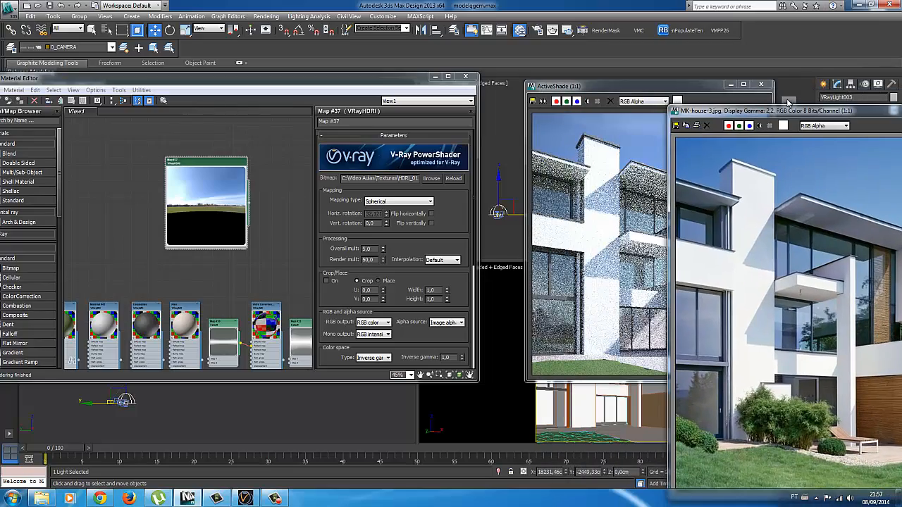
left_click_drag(643, 88, 463, 87)
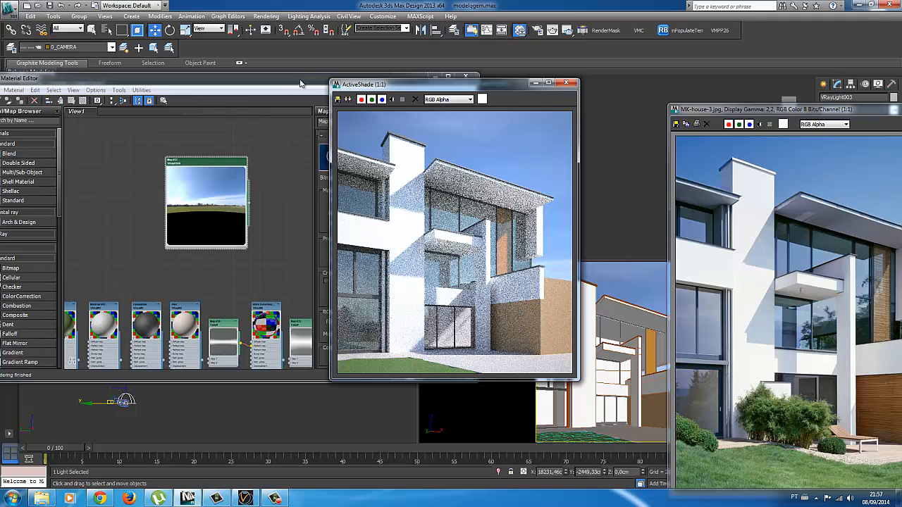
left_click_drag(300, 84, 216, 83)
left_click_drag(729, 109, 641, 63)
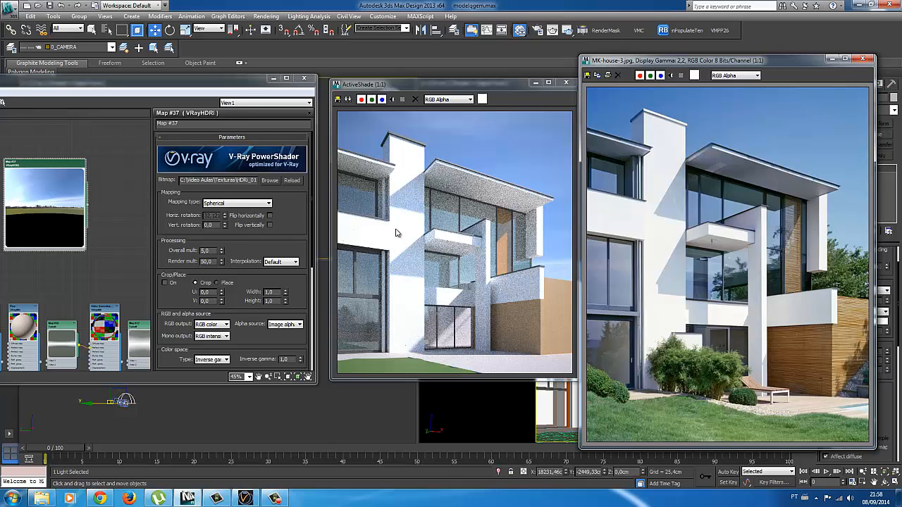
Lower the VRayHDRI map's render multiplier to 40 and finally to 30.
double_click(211, 262)
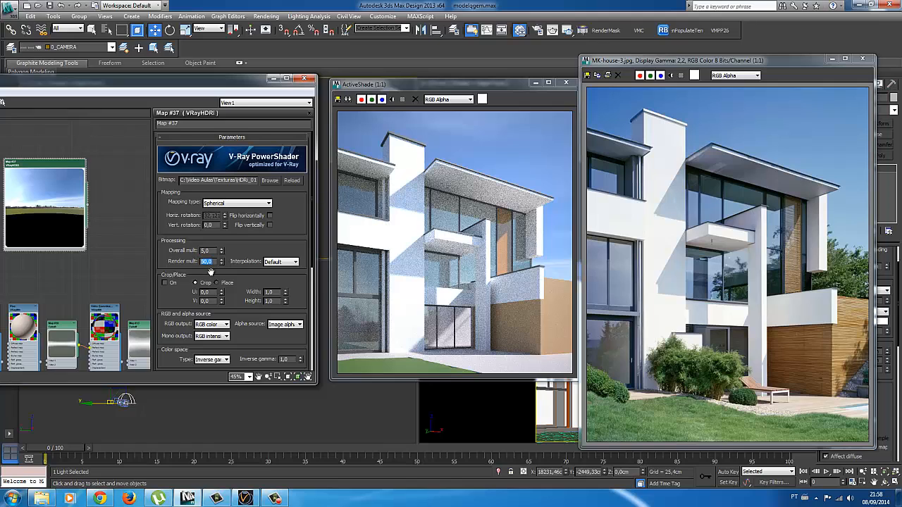
type("40")
key("Return")
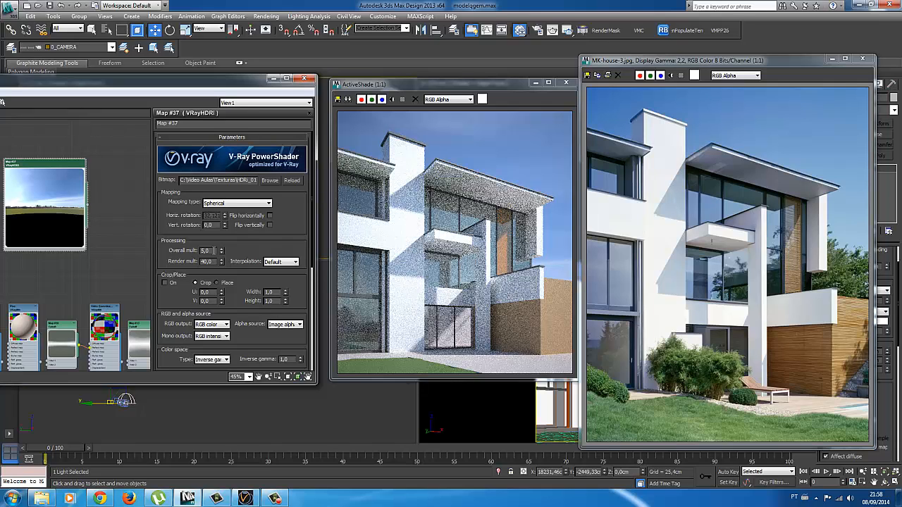
type("3")
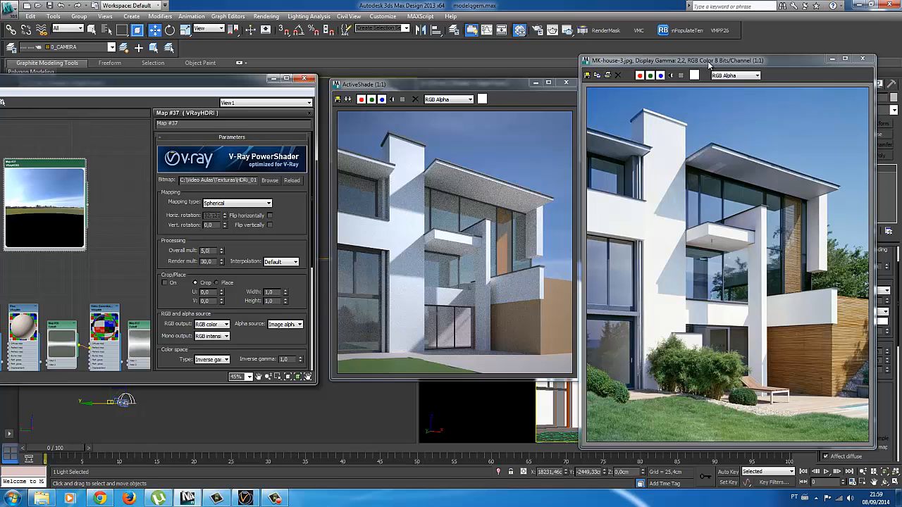
Move the reference photo and other windows off the Top view, then select the VRaySun and enable it.
left_click_drag(709, 63, 901, 75)
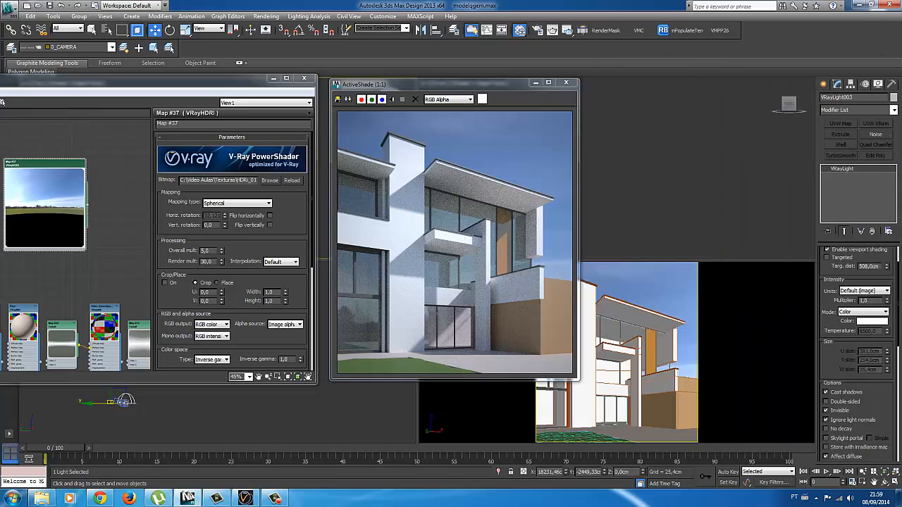
left_click_drag(443, 89, 695, 148)
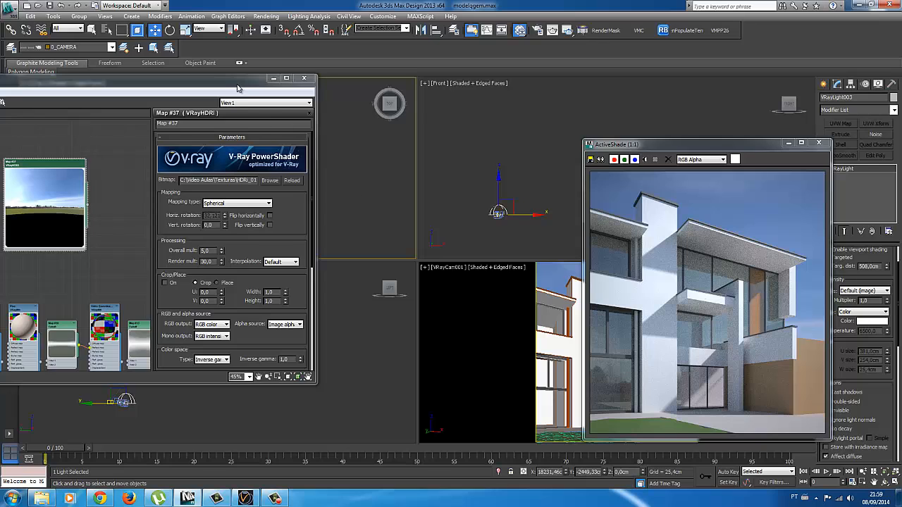
left_click_drag(194, 79, 141, 185)
left_click(299, 195)
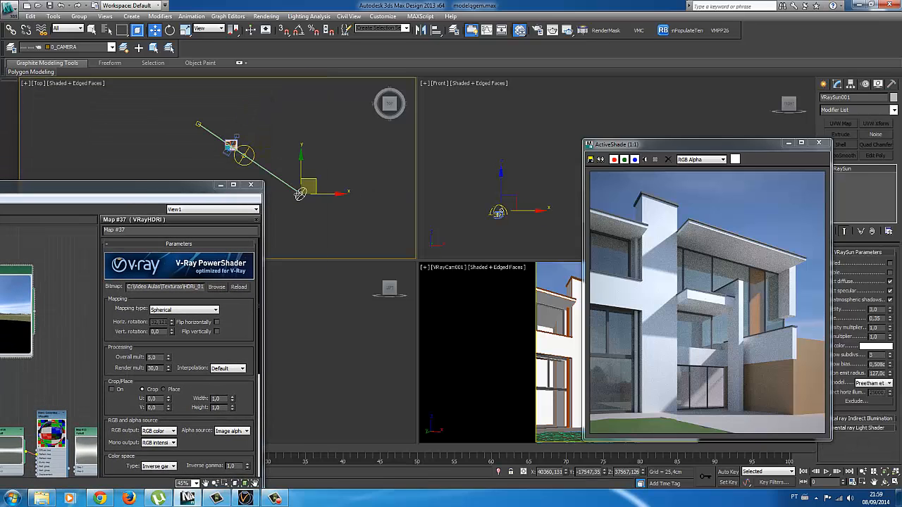
left_click(891, 264)
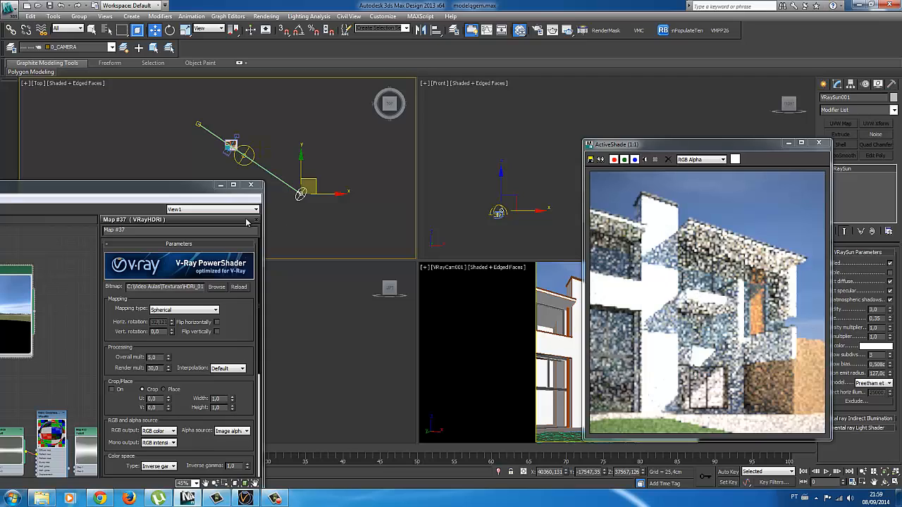
Rearrange the windows to expose the VRaySun parameters and set the sun's intensity multiplier to 0.5.
left_click_drag(169, 186, 356, 90)
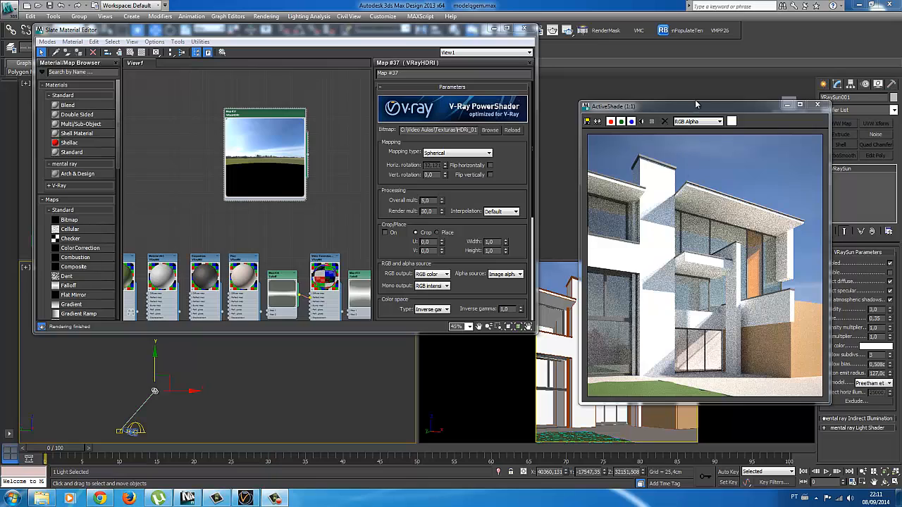
left_click_drag(695, 105, 675, 103)
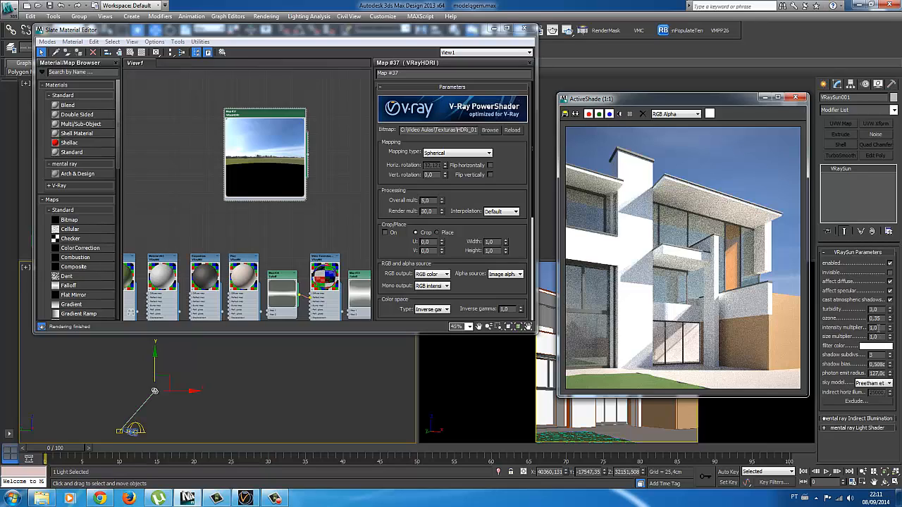
double_click(872, 328)
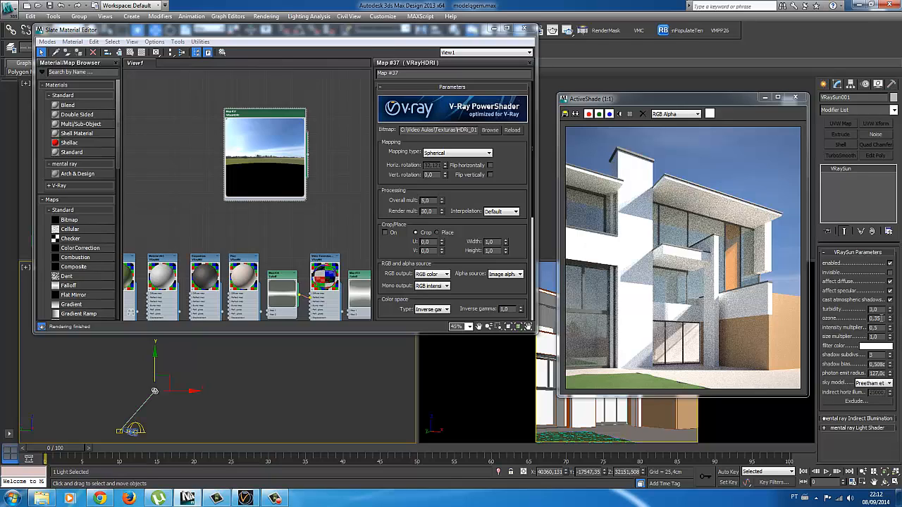
Confirm the VRaySun's intensity multiplier and set its shadow subdivisions to 24.
key("Return")
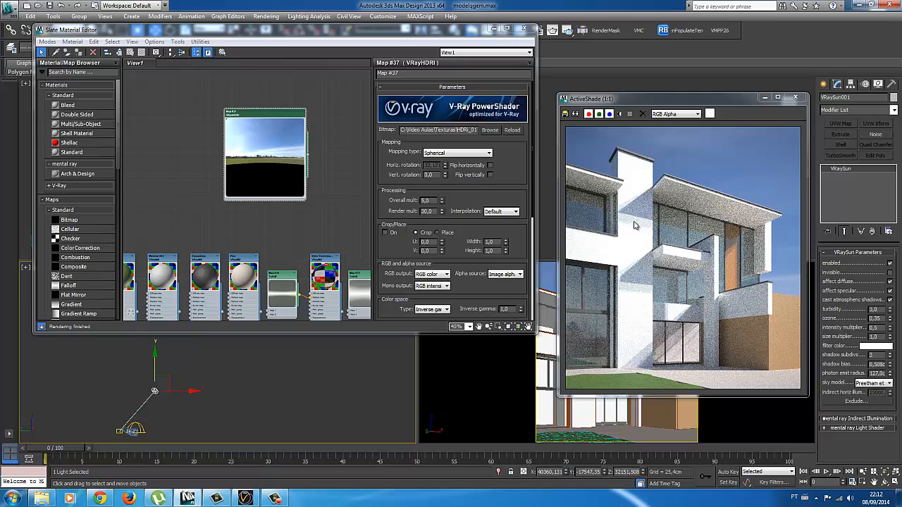
double_click(872, 355)
Select the V-Ray dome light and set its texture resolution to 2048.
left_click(134, 428)
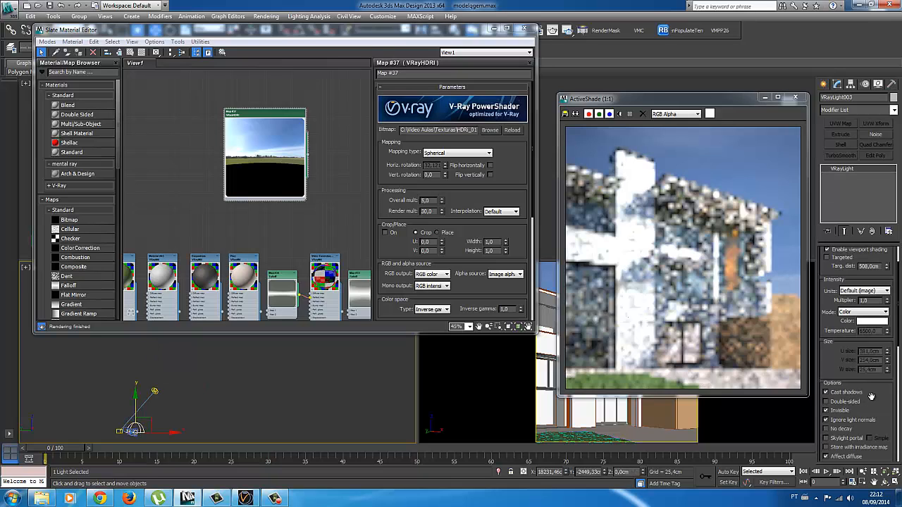
scroll(872, 397, "down", 8)
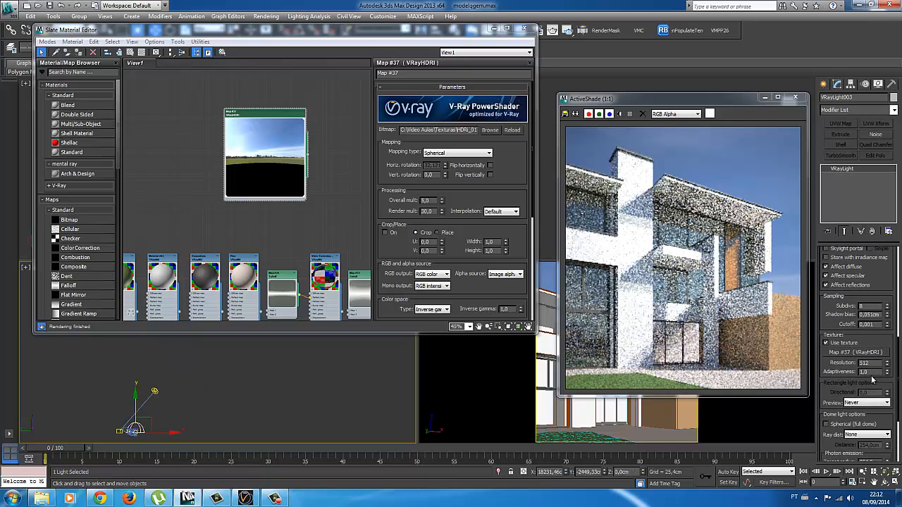
left_click_drag(872, 363, 858, 363)
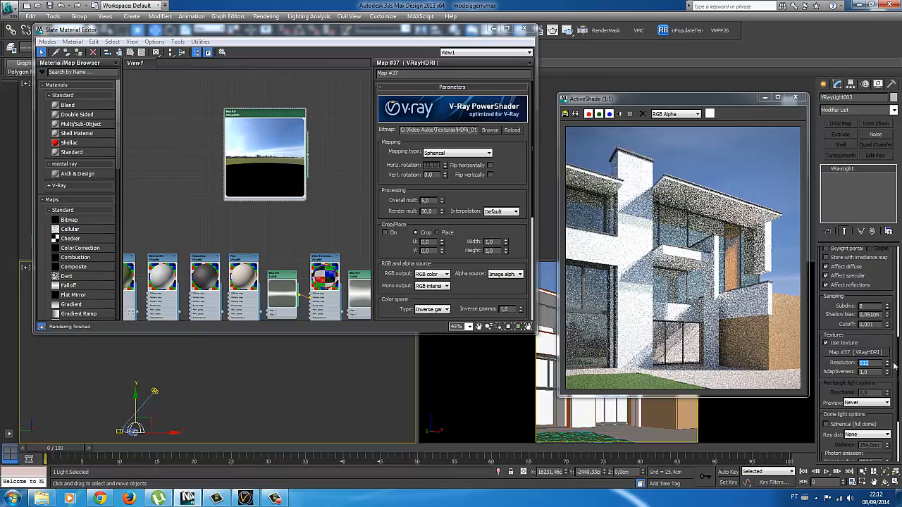
type("2048")
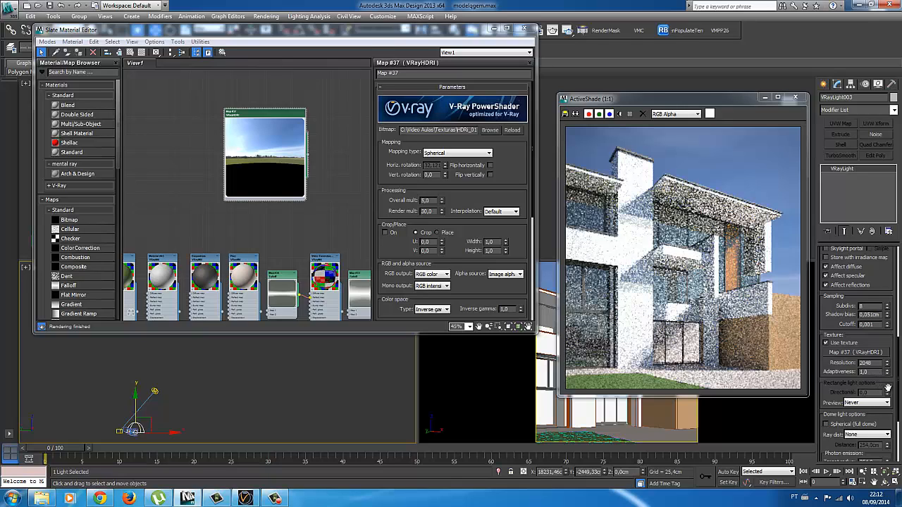
Set the dome light's sampling subdivisions to 24.
scroll(892, 398, "down", 3)
left_click_drag(893, 402, 898, 458)
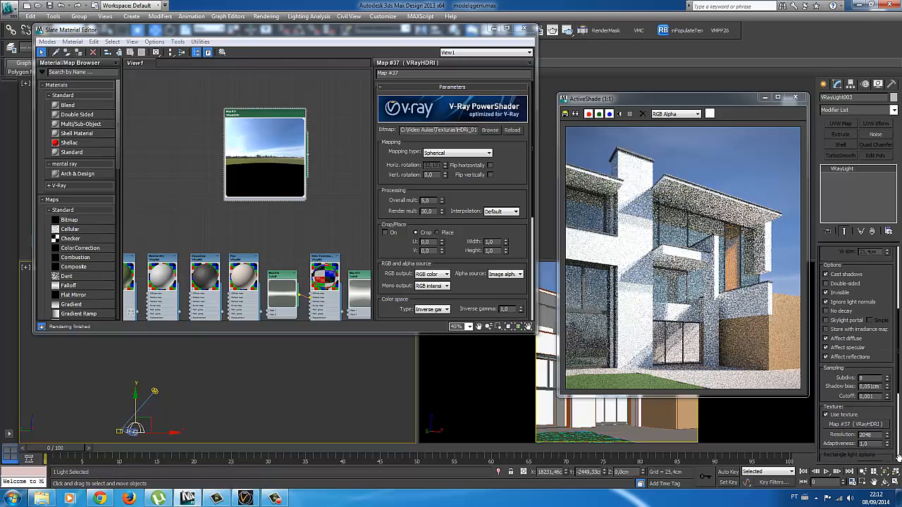
left_click(861, 378)
type("24")
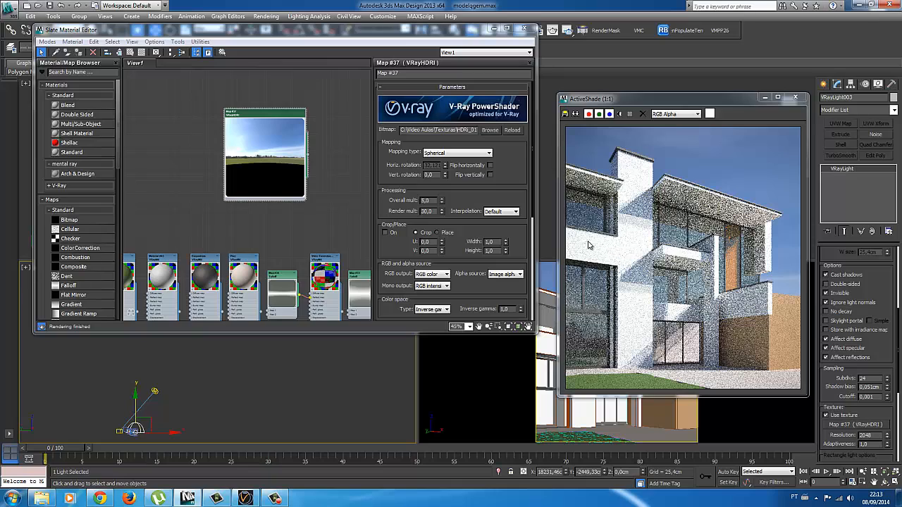
Select the VRaySun and raise it vertically to a Z position of about 40,946.
left_click(155, 392)
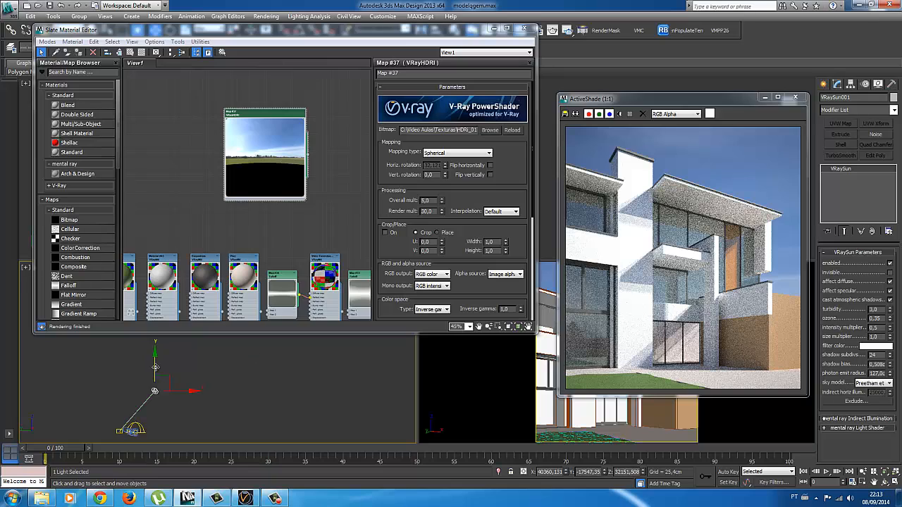
left_click_drag(155, 366, 153, 356)
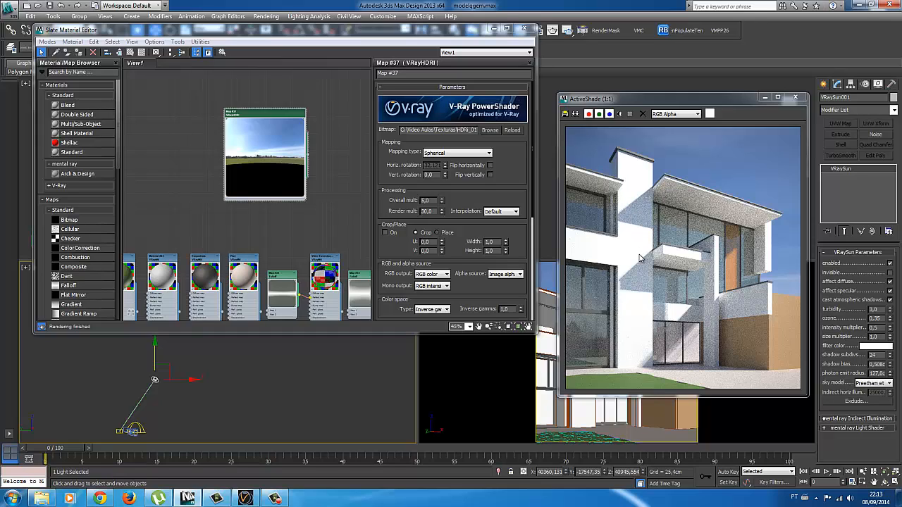
Disable the VRaySun and re-enable it to compare the ActiveShade render with and without direct sun.
left_click(890, 264)
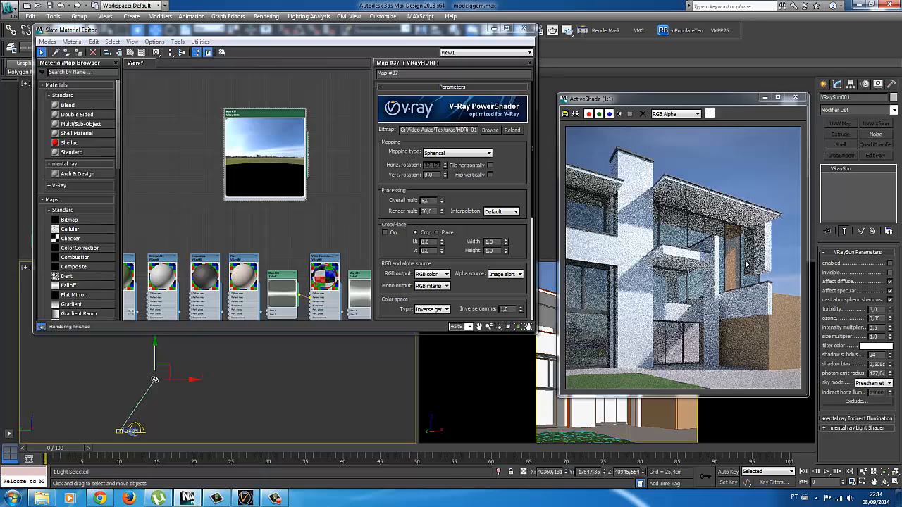
left_click(891, 263)
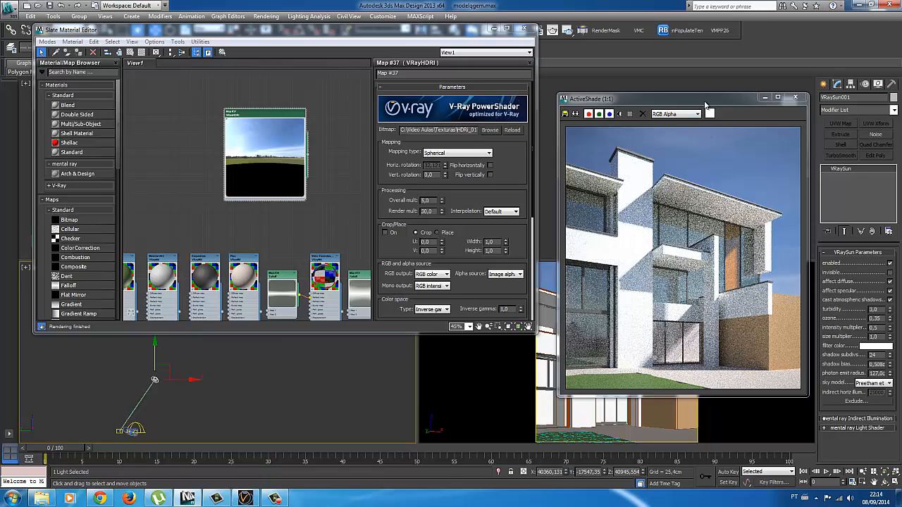
View the ActiveShade render full screen, restore it, and place it beside the reference photo MK-house-3.jpg for comparison.
double_click(714, 101)
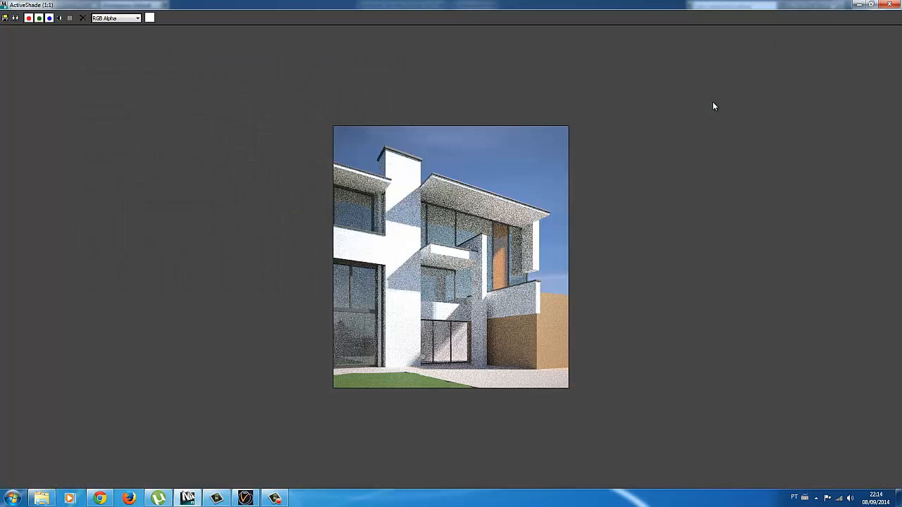
left_click(871, 5)
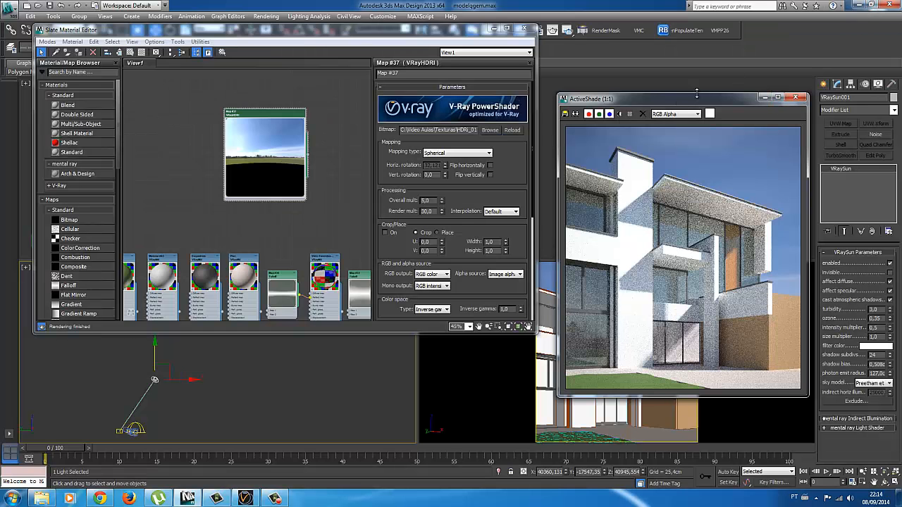
left_click_drag(701, 104, 412, 77)
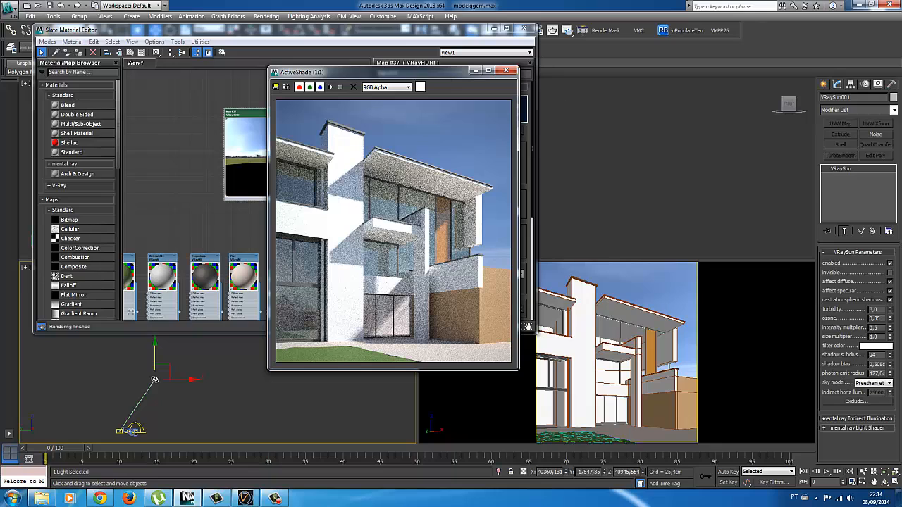
left_click_drag(901, 91, 679, 65)
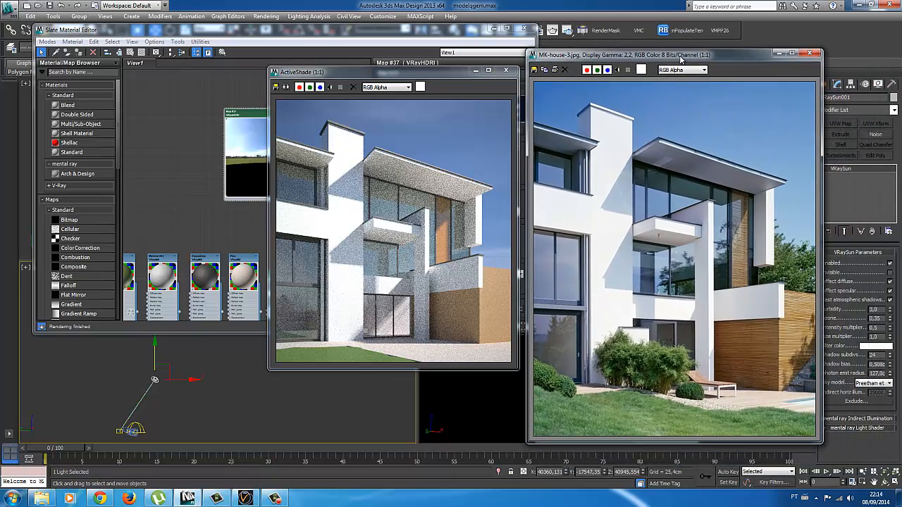